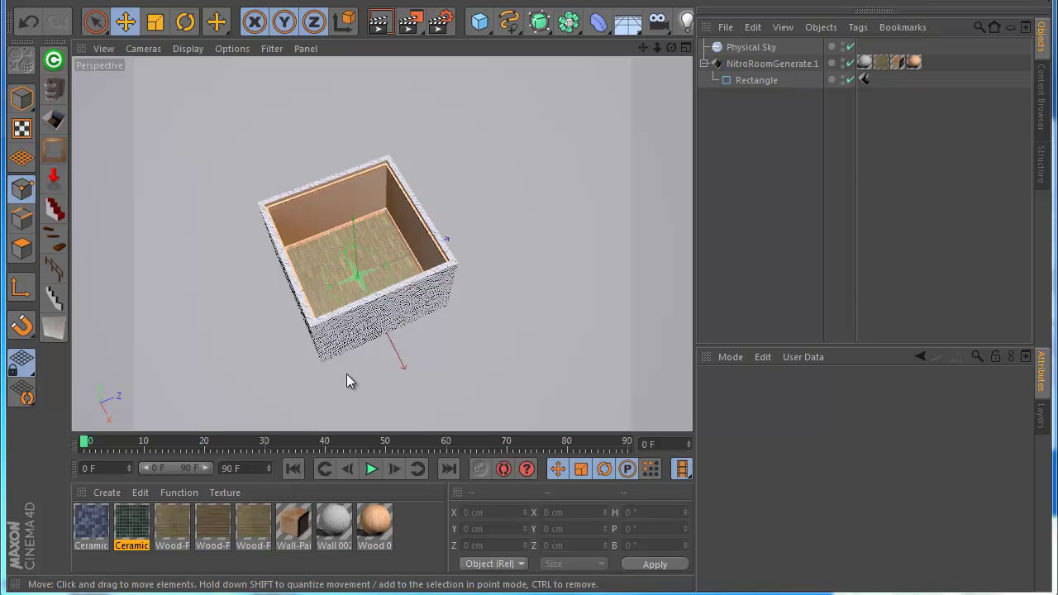
- Zoom out slightly and select NitroRoomGenerate.1 to show its attributes
scroll(529, 369, down, 3)
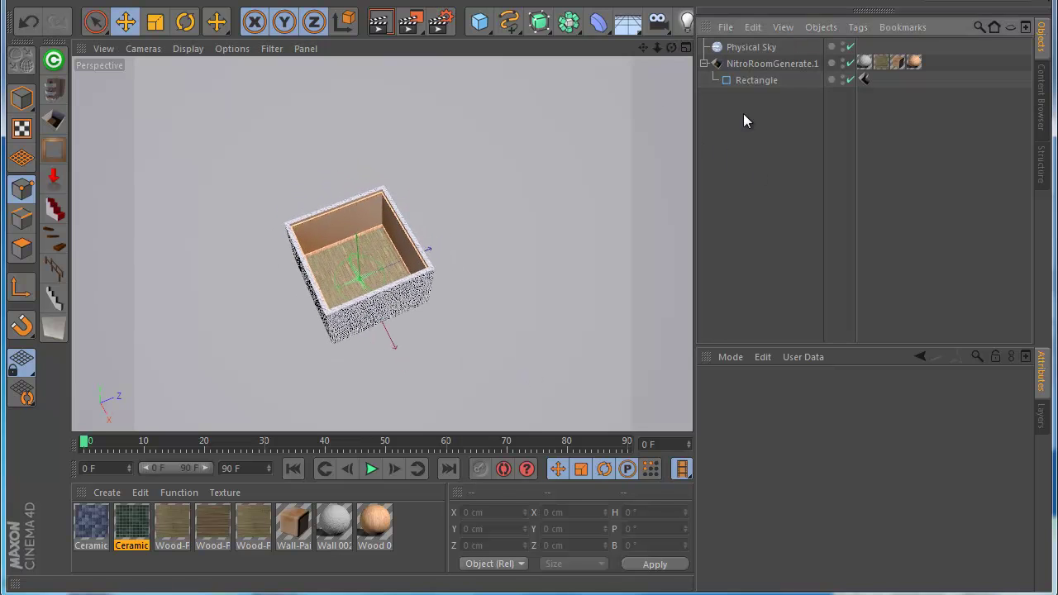
click(754, 67)
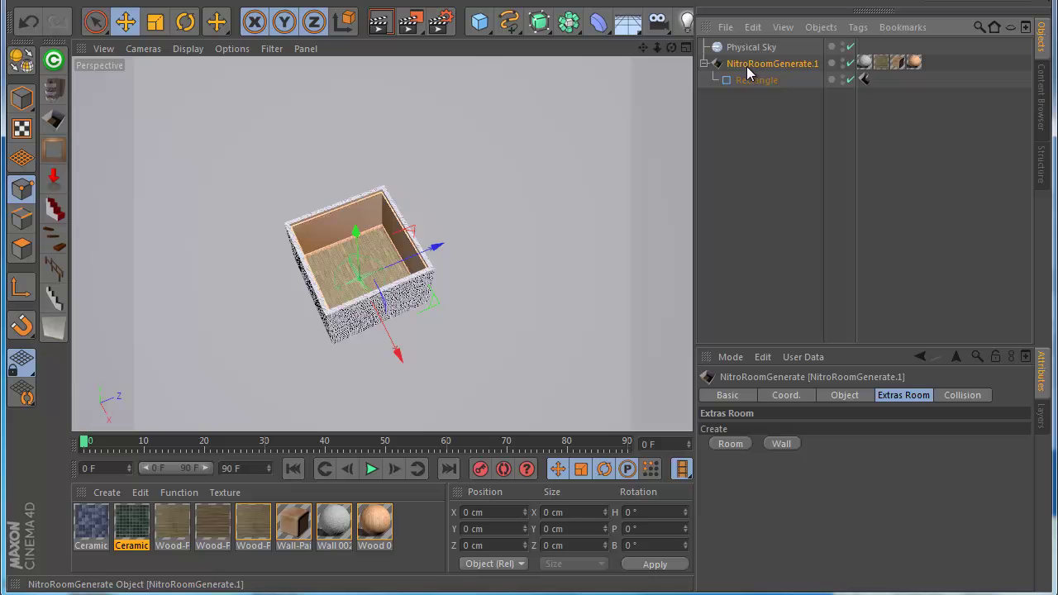
- Duplicate NitroRoomGenerate.1 into a second room and assign the Ceramic material to its floor
ctrl+drag(742, 82, 757, 113)
click(758, 113)
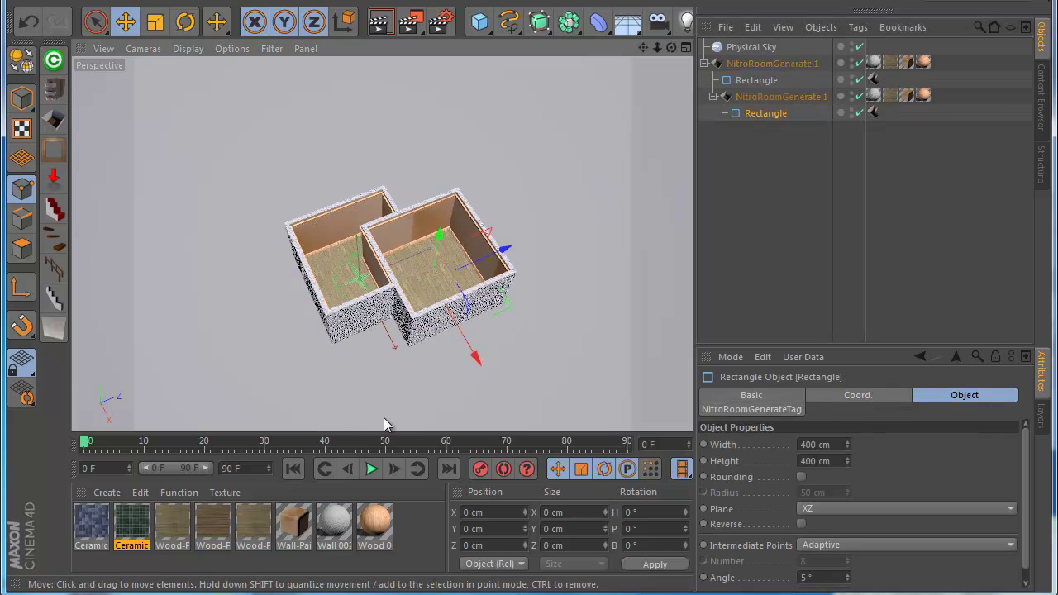
drag(161, 519, 791, 281)
drag(893, 114, 890, 95)
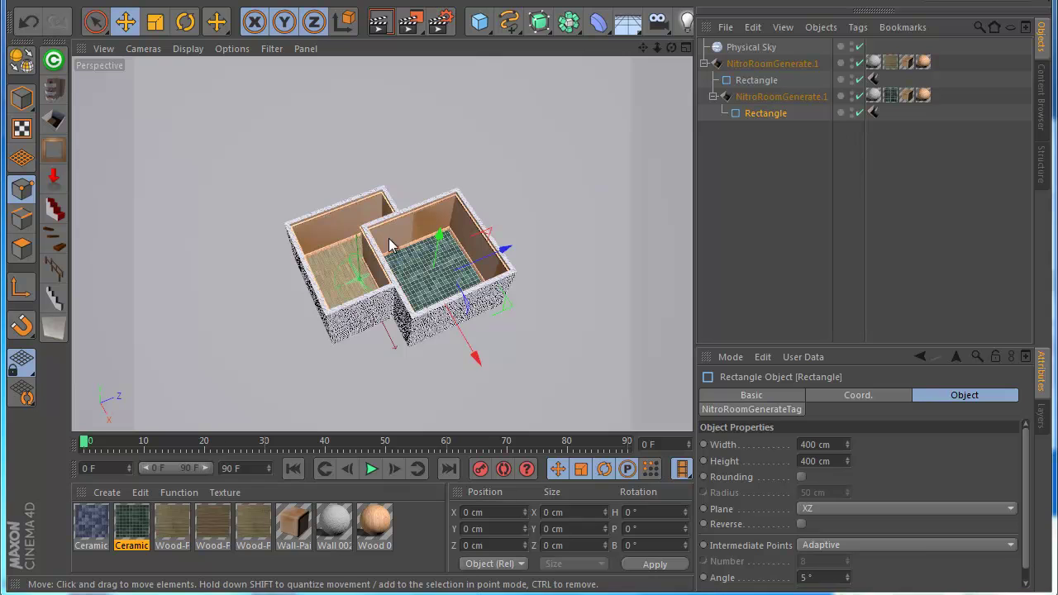
click(749, 246)
- Zoom and tilt the view to look down onto both rooms' floors
scroll(354, 216, up, 2)
scroll(355, 216, up, 3)
click(188, 48)
click(198, 92)
scroll(402, 289, up, 2)
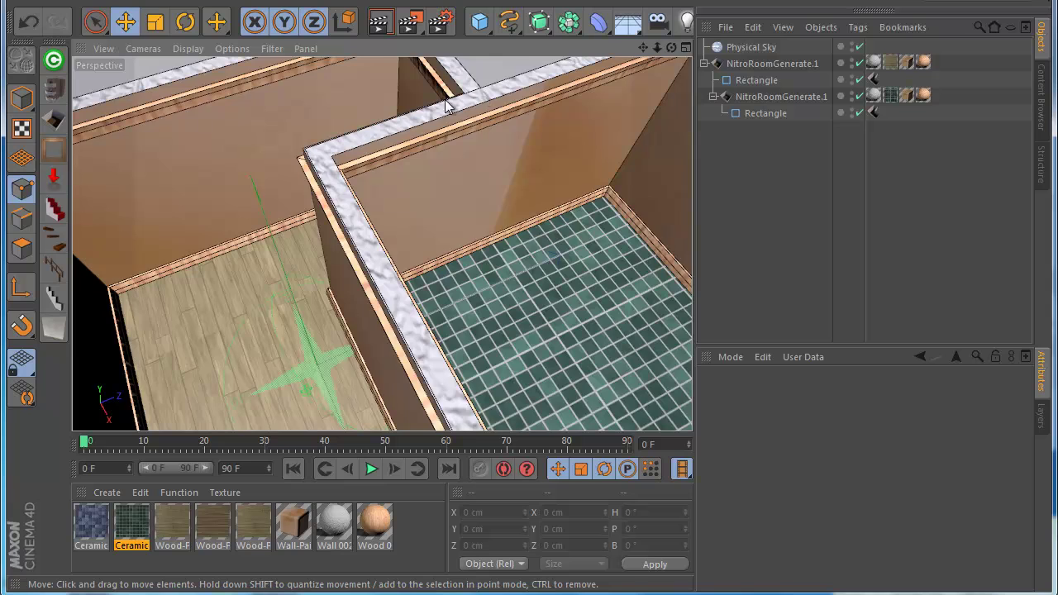
scroll(321, 148, up, 1)
scroll(430, 122, down, 5)
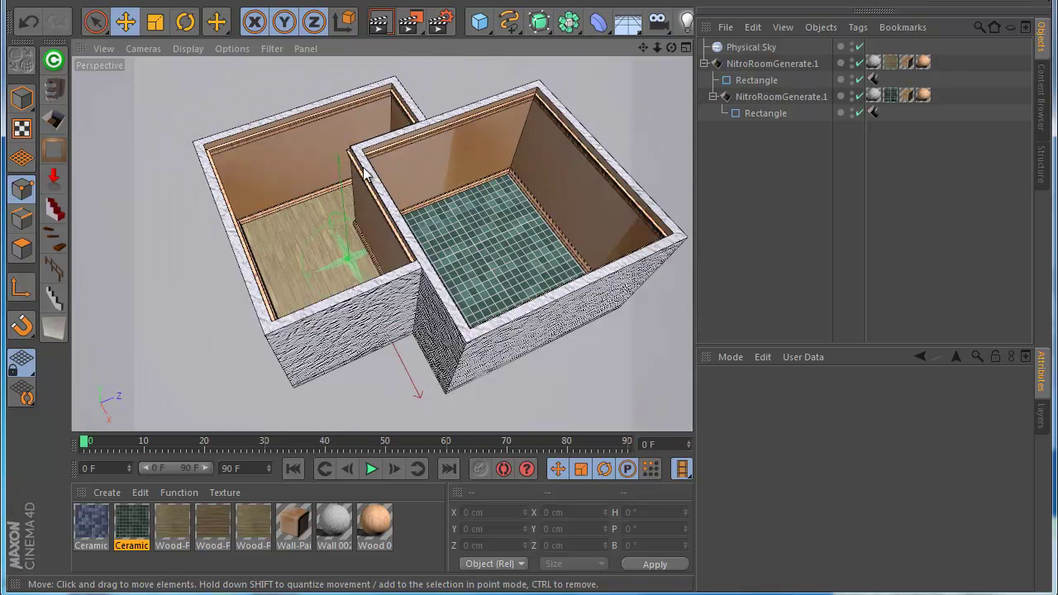
scroll(527, 370, up, 1)
alt+drag(527, 370, 367, 163)
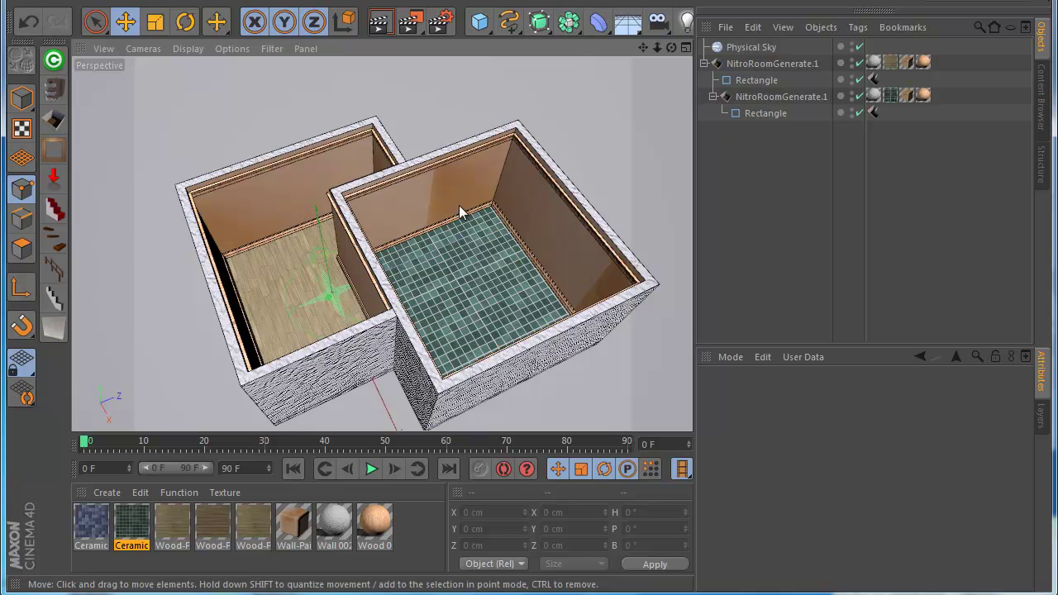
- Enable Merge on the second room's Thickness Collision and set its thickness to 7.61 cm
click(767, 96)
click(852, 395)
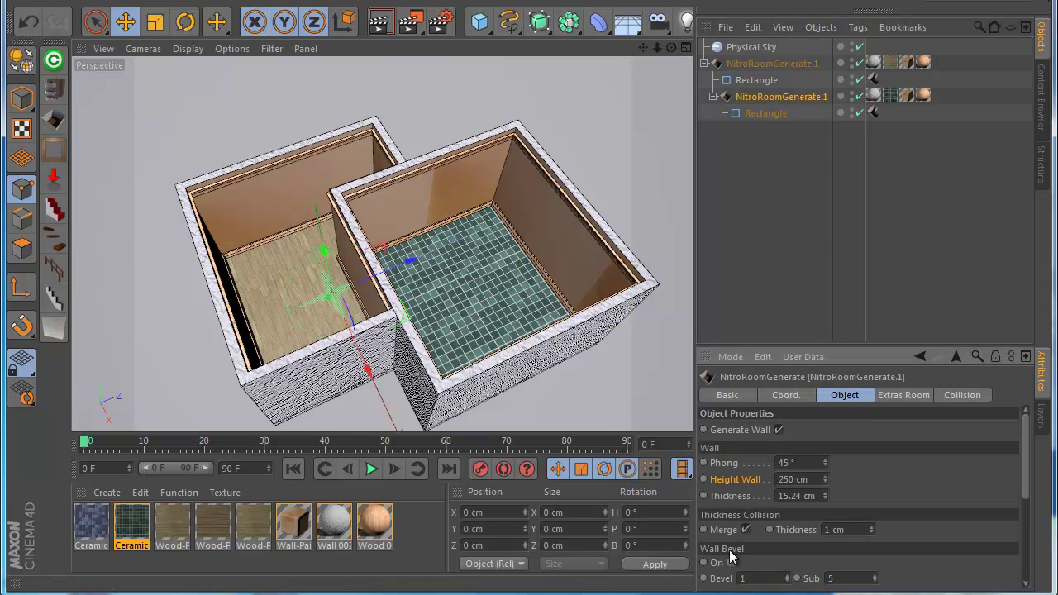
click(748, 529)
drag(871, 529, 859, 495)
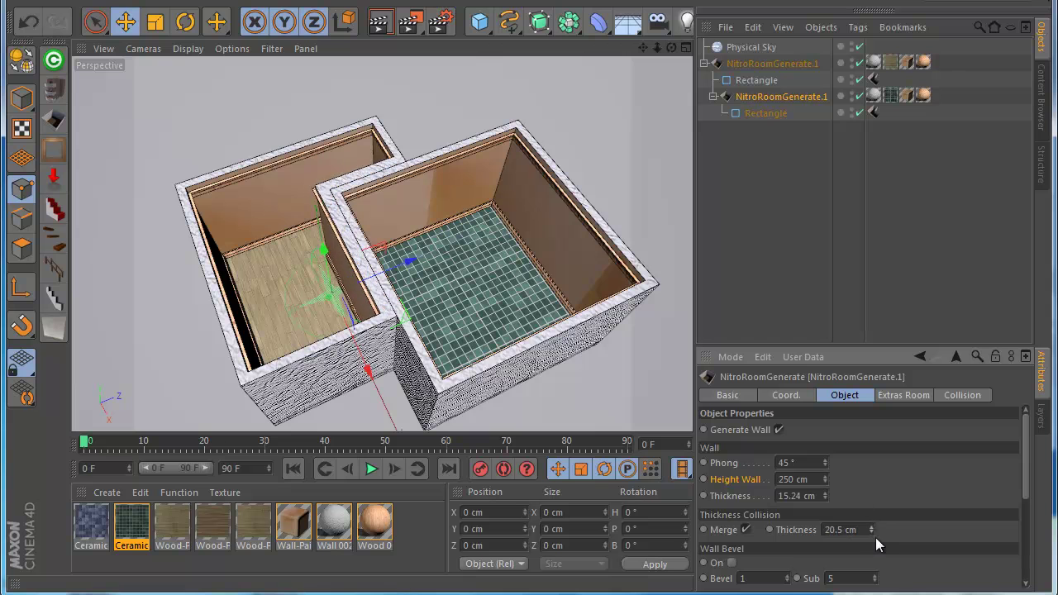
drag(775, 416, 840, 486)
mouse_move(880, 535)
mouse_down()
mouse_move(920, 589)
mouse_move(859, 512)
mouse_up()
scroll(352, 202, down, 3)
scroll(351, 202, down, 2)
scroll(351, 201, up, 2)
- Copy the tiled room's Rectangle into Rectangle.1 to extend the room into an L shape
click(771, 114)
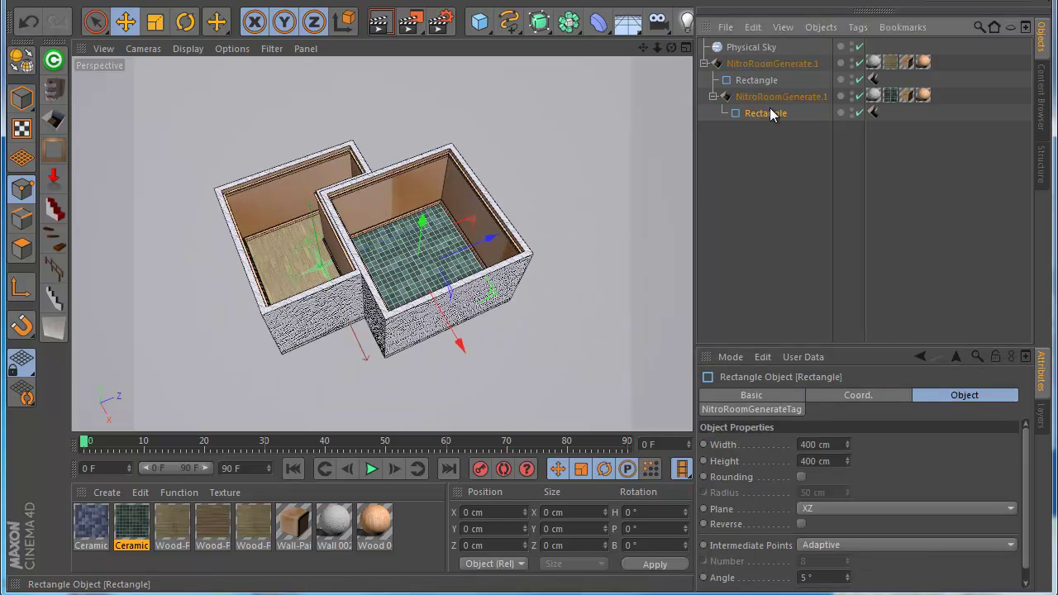
ctrl+drag(421, 239, 522, 336)
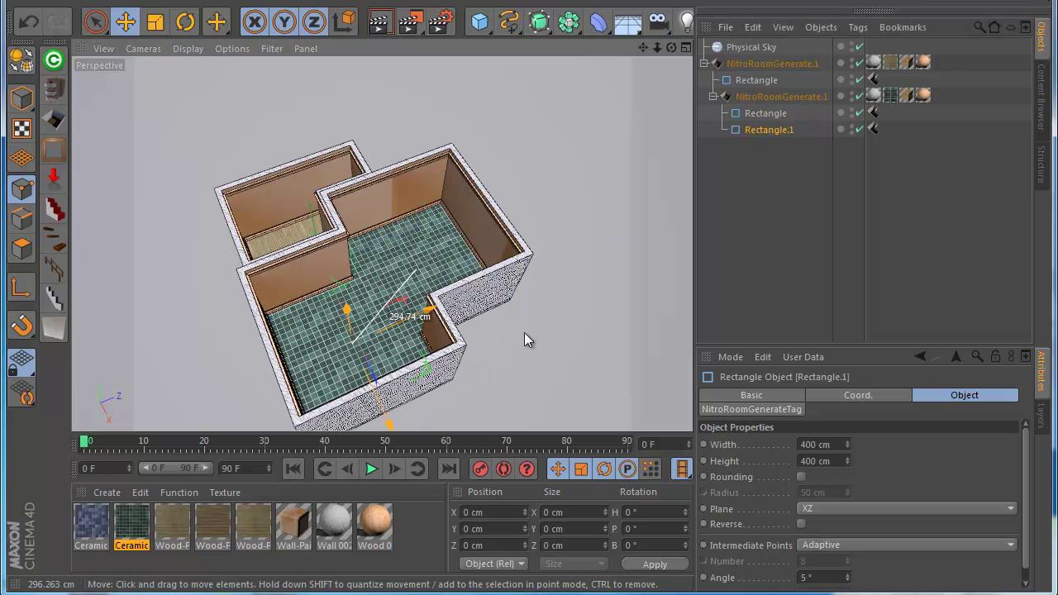
scroll(483, 312, up, 2)
scroll(407, 236, down, 2)
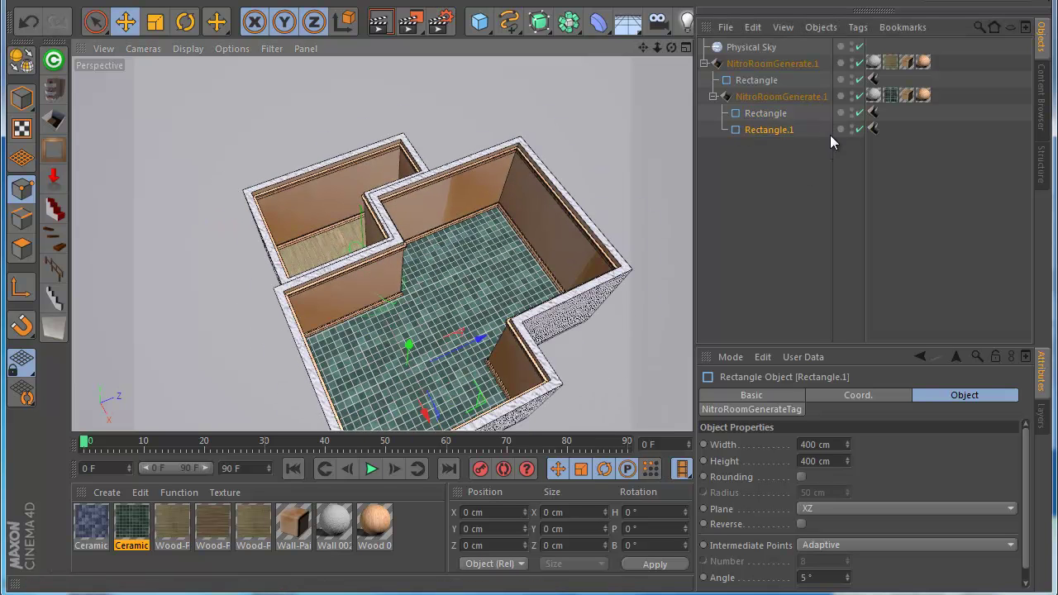
scroll(321, 209, down, 1)
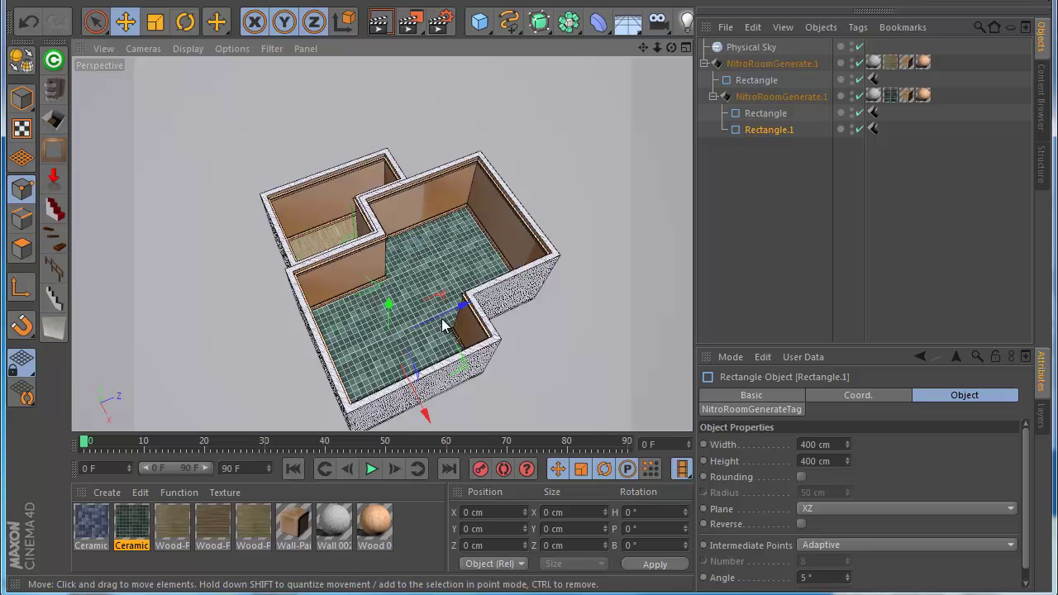
- Set the room generator's Thickness Collision to 1 cm and orbit to view the result
click(777, 95)
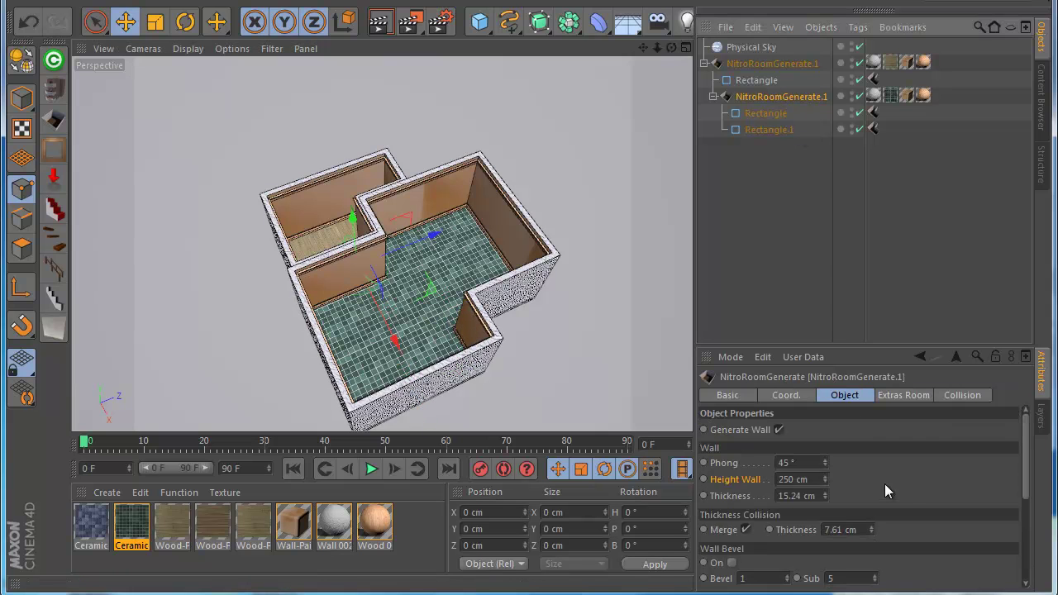
drag(874, 529, 874, 531)
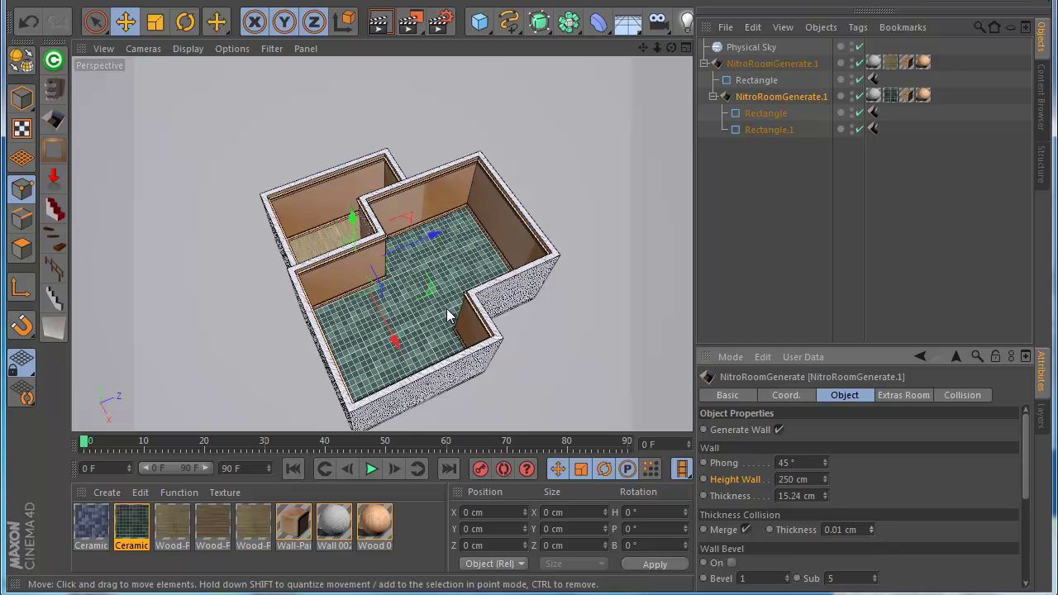
click(851, 530)
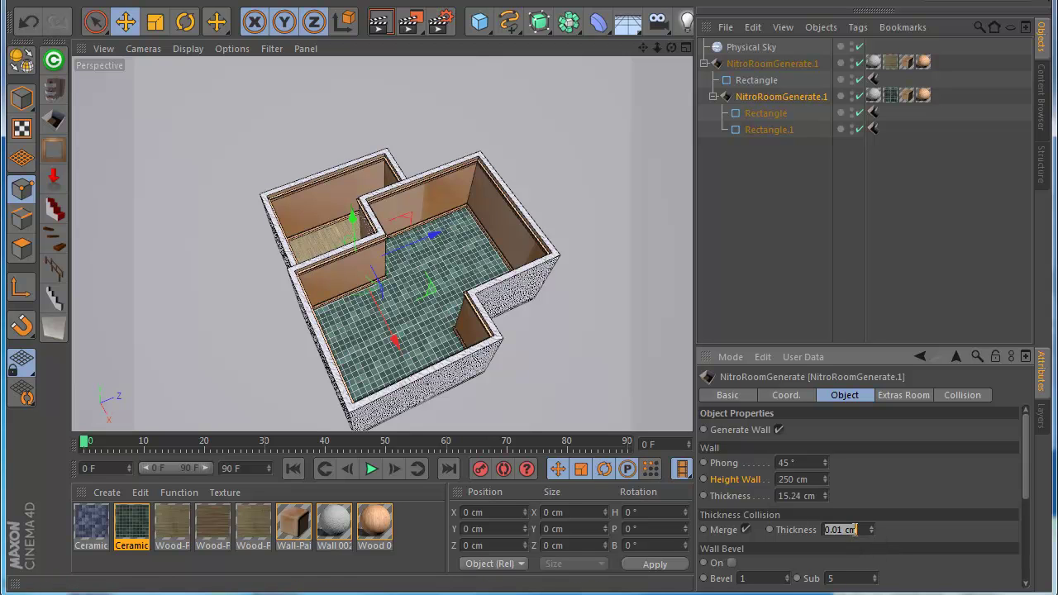
text(1)
key(Return)
scroll(539, 267, up, 2)
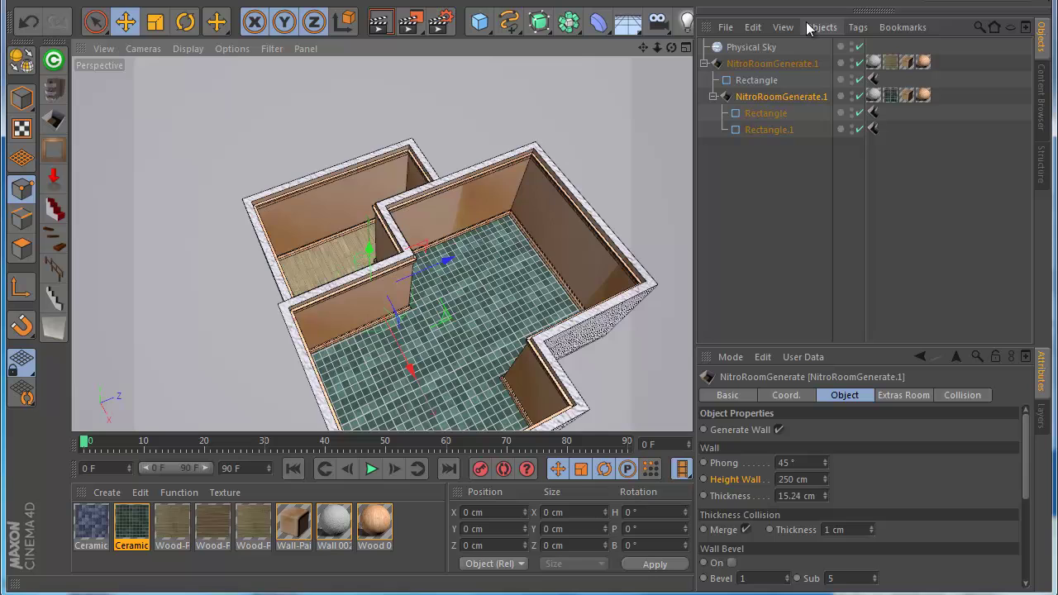
mouse_move(672, 48)
mouse_down()
mouse_move(447, 177)
mouse_move(530, 375)
mouse_move(421, 228)
mouse_up()
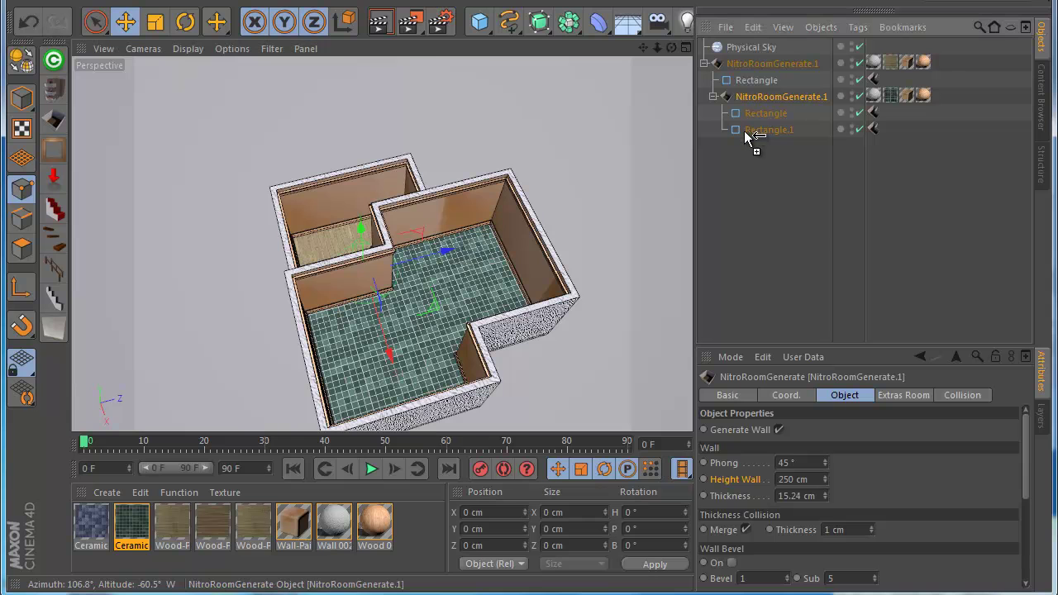
- Duplicate the room generator into a third room, removing its extra Rectangle.1 and moving it aside
ctrl+drag(744, 121, 744, 132)
key(Delete)
click(775, 163)
drag(485, 248, 576, 284)
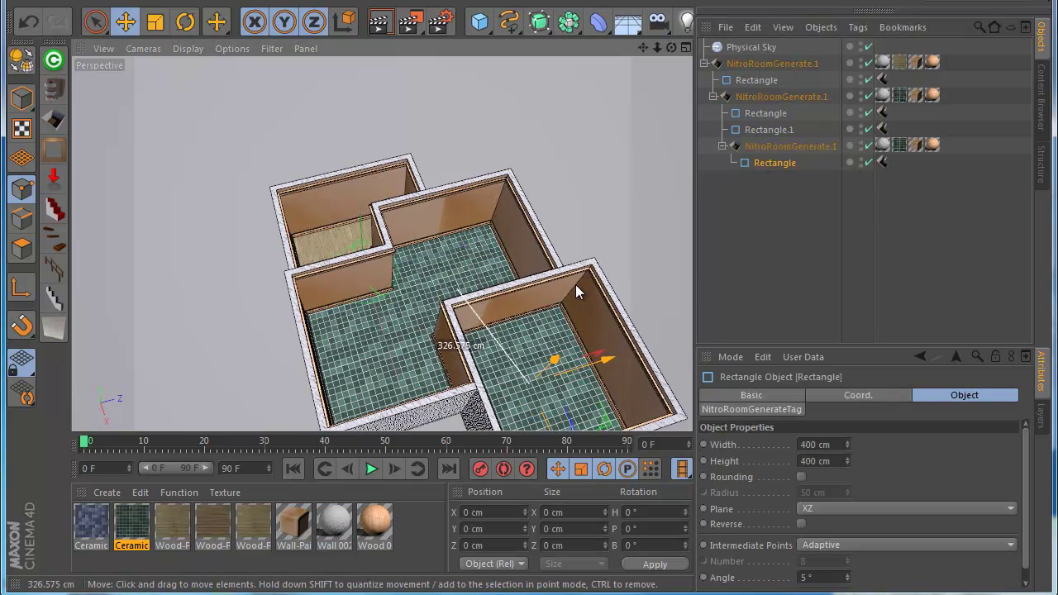
- Give the third room a Wood floor and place it against the model's left side
drag(227, 525, 932, 149)
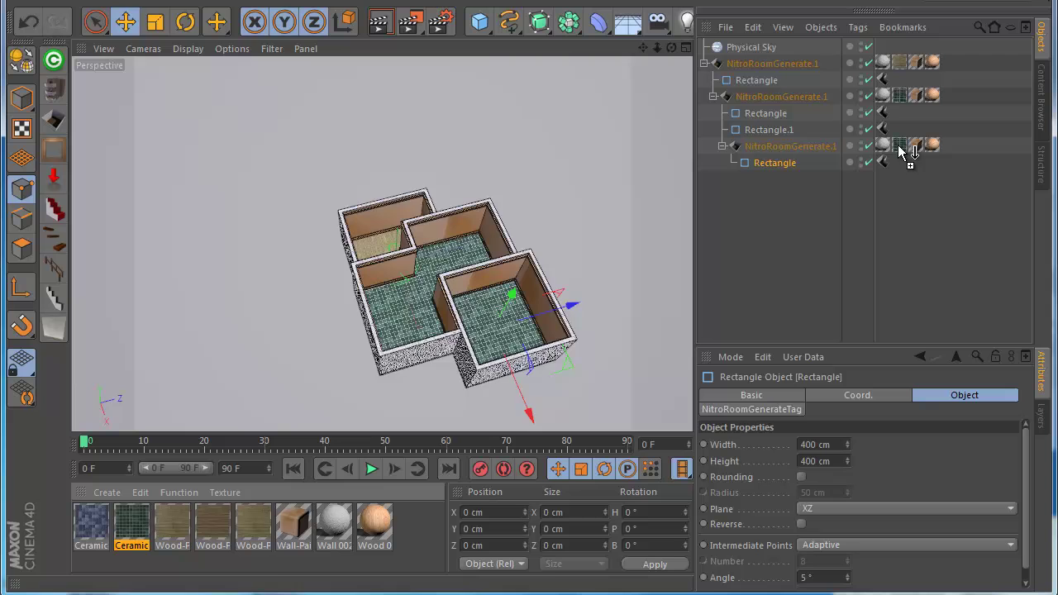
scroll(487, 306, up, 2)
scroll(414, 307, up, 2)
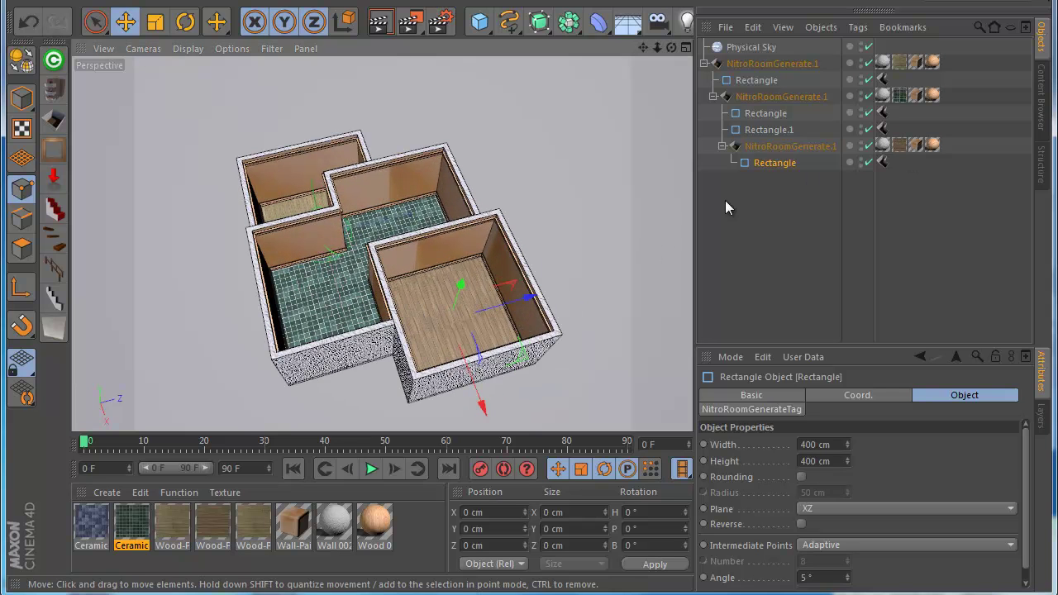
drag(472, 323, 353, 288)
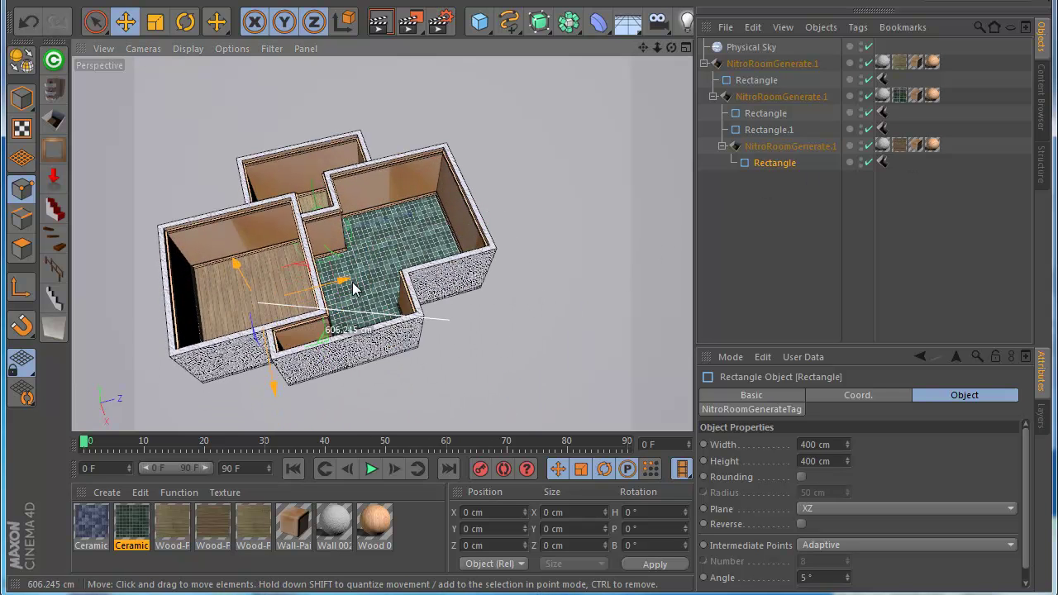
scroll(249, 223, up, 2)
scroll(317, 124, down, 2)
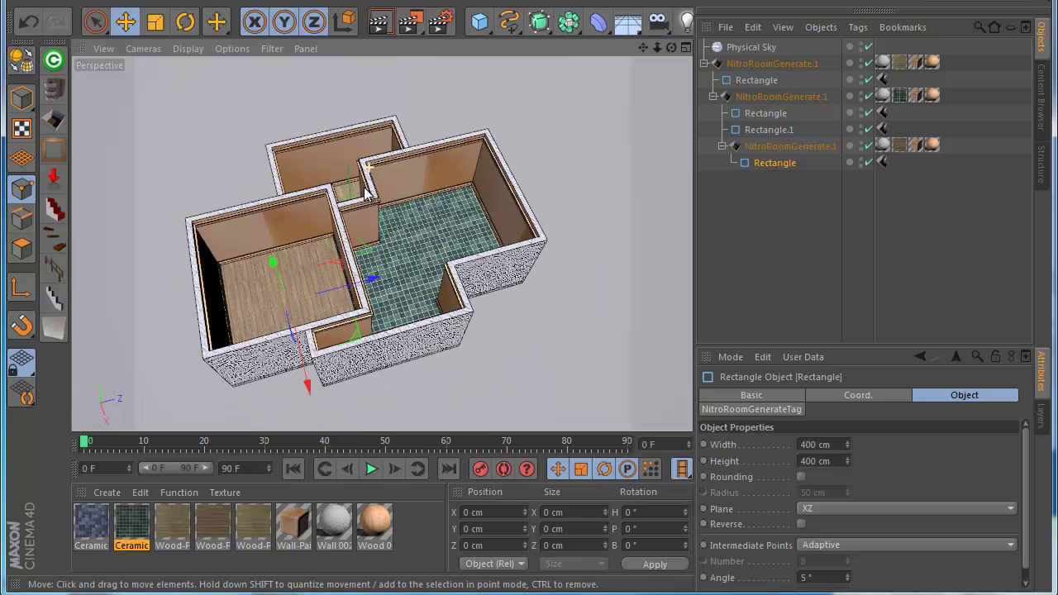
click(790, 147)
click(769, 63)
- Open the Collision settings and select the nested third room generator
click(959, 395)
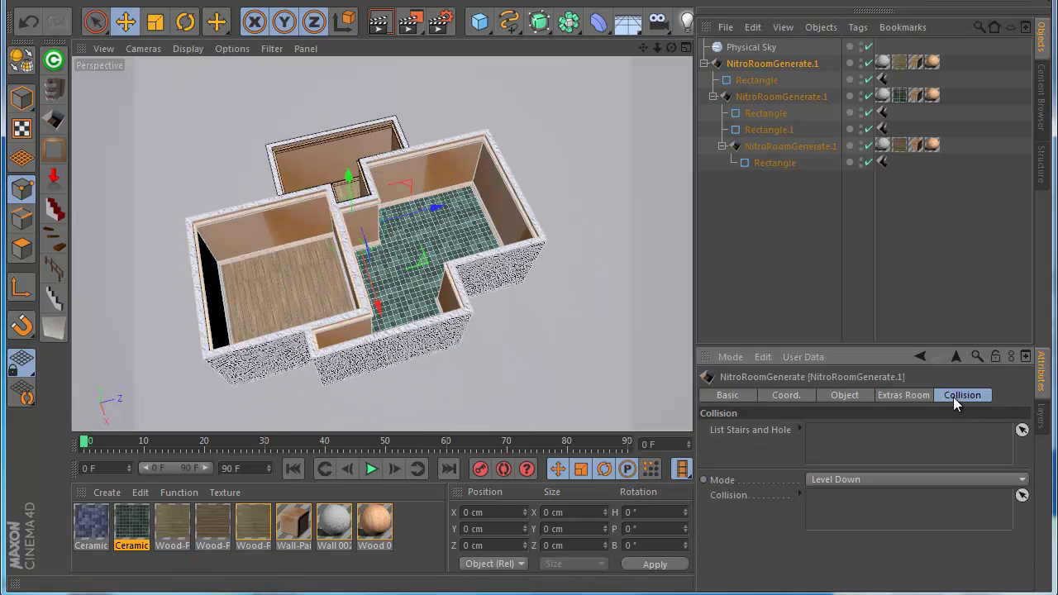
click(835, 480)
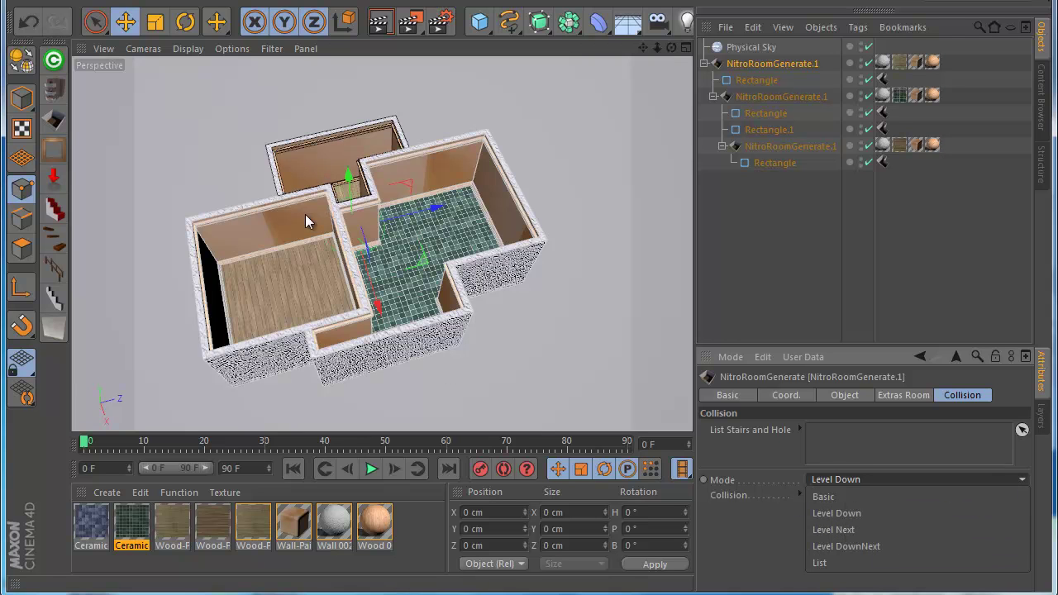
click(883, 511)
click(760, 98)
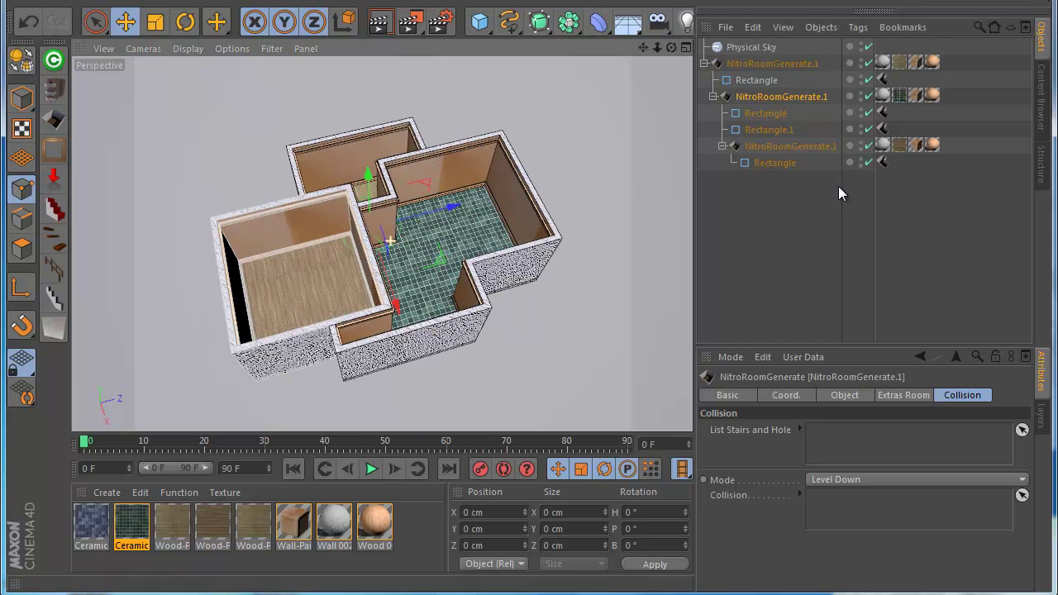
click(723, 147)
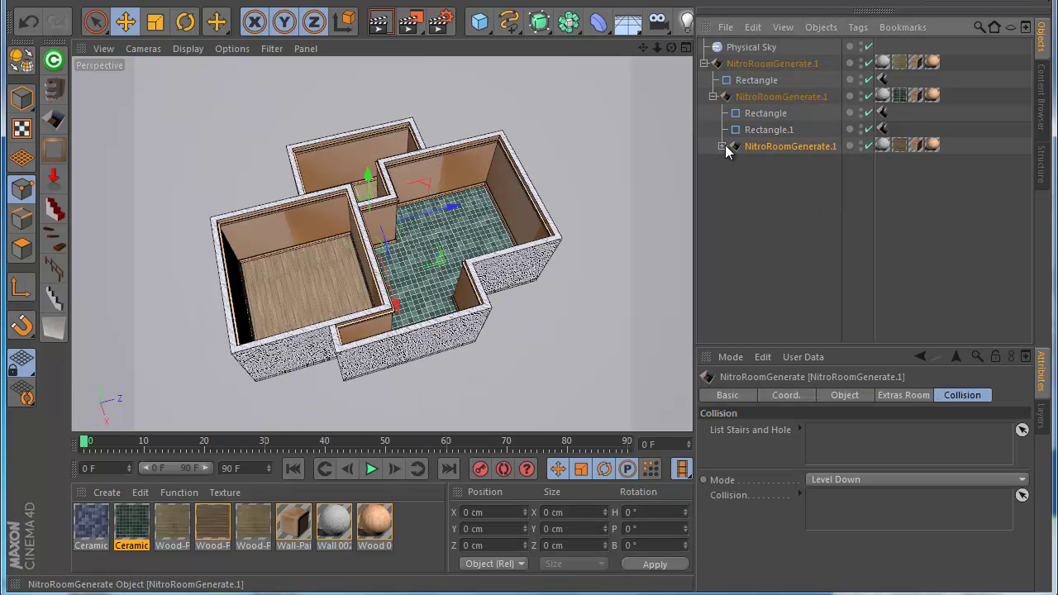
- Set the nested generator's Collision Mode to List and add the generator to its Collision list
click(860, 479)
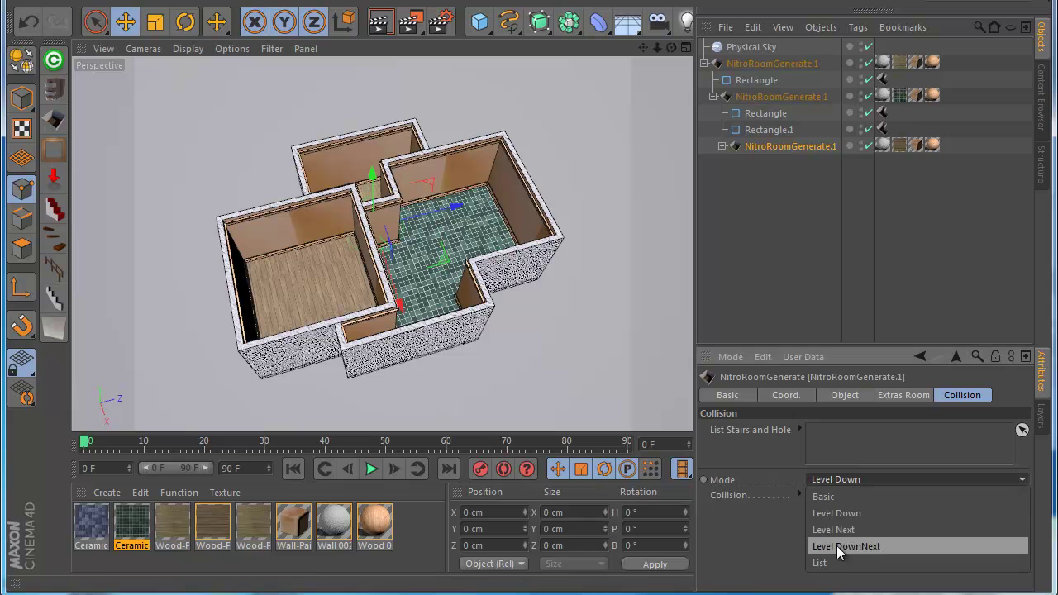
click(838, 563)
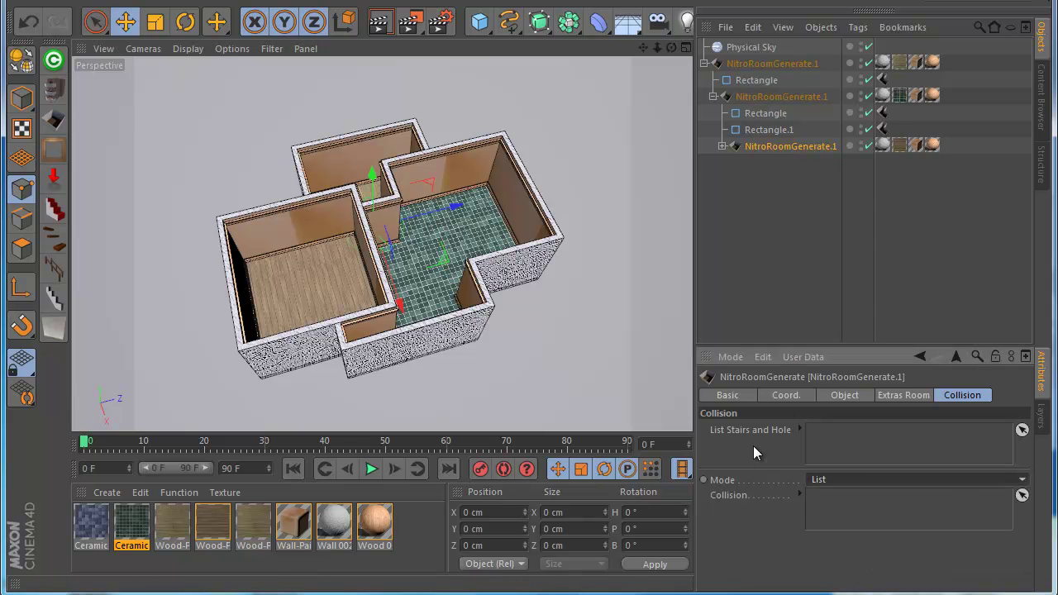
key(ctrl+z)
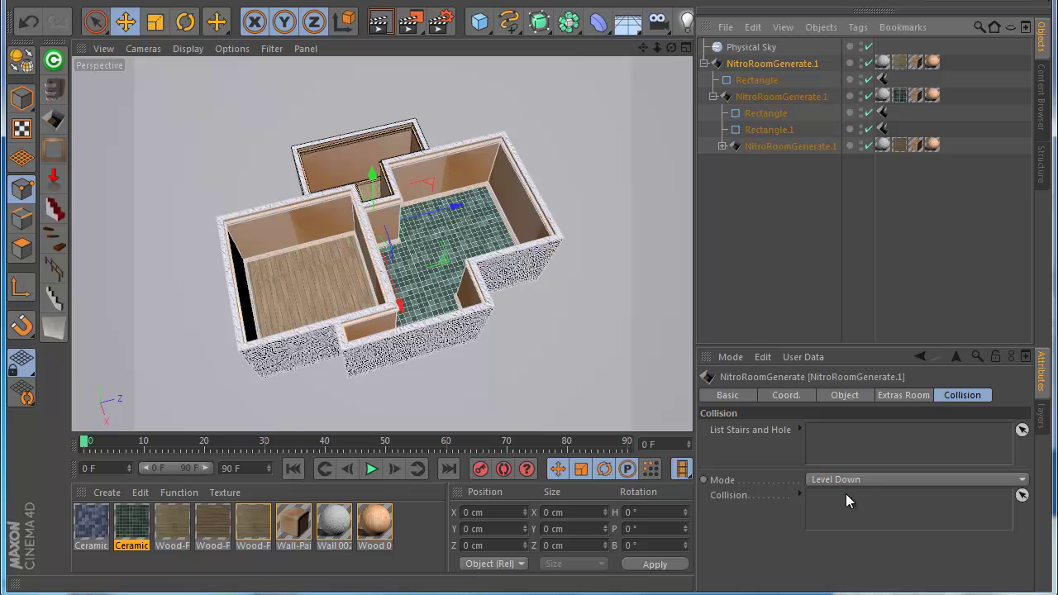
click(846, 481)
click(850, 564)
scroll(263, 209, up, 2)
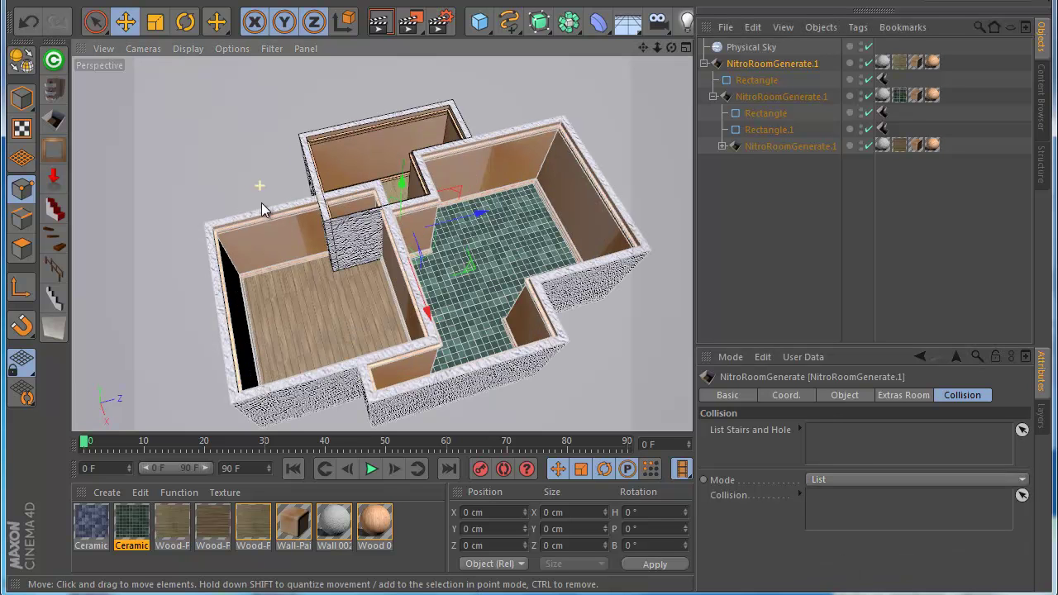
drag(752, 144, 827, 512)
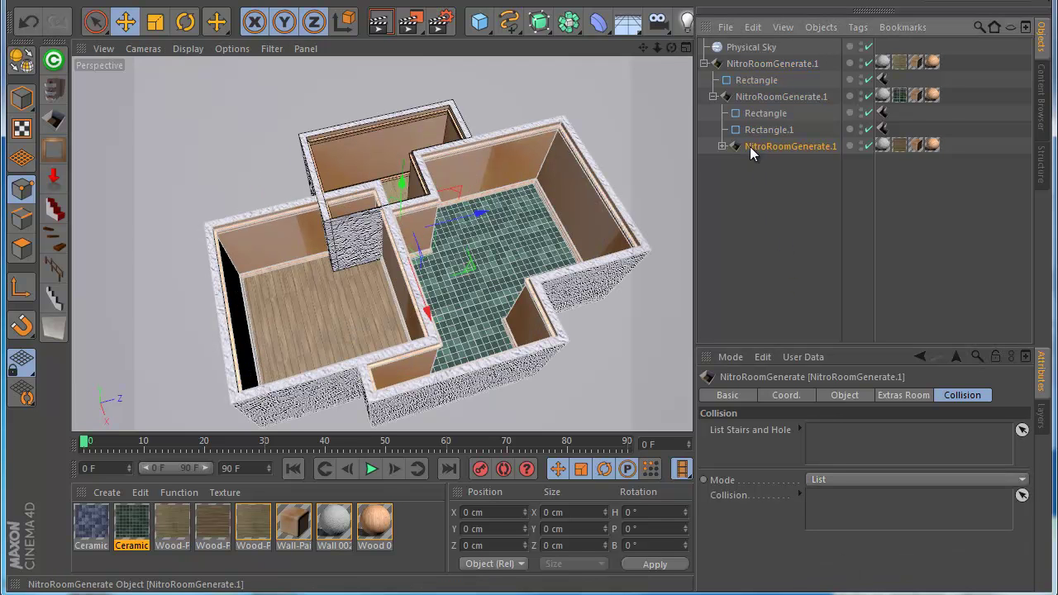
scroll(422, 374, down, 1)
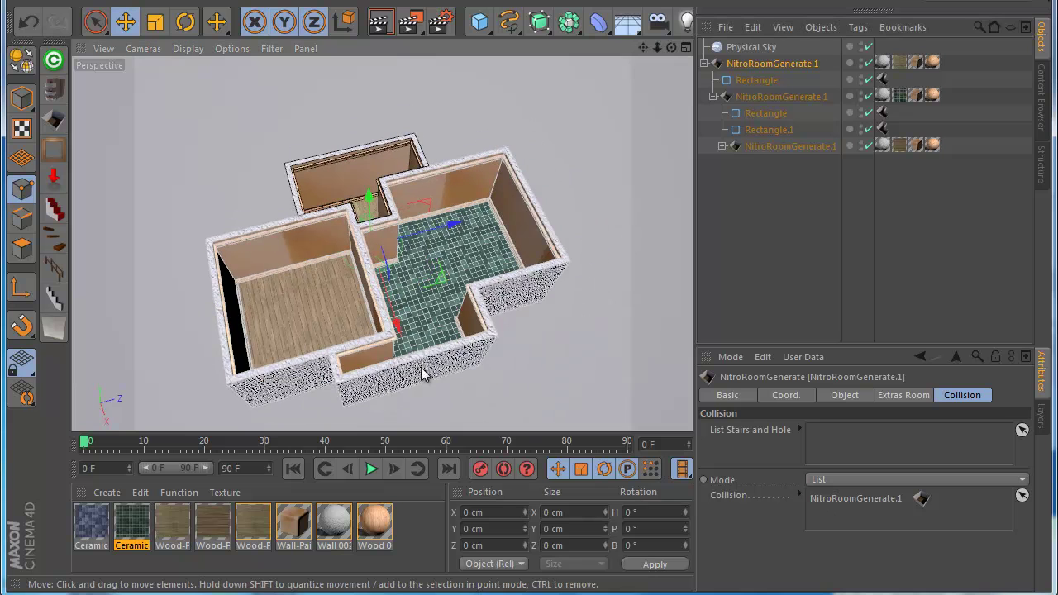
scroll(316, 199, down, 1)
- Switch the Collision Mode back to Level Down and check the merged room layout
click(825, 480)
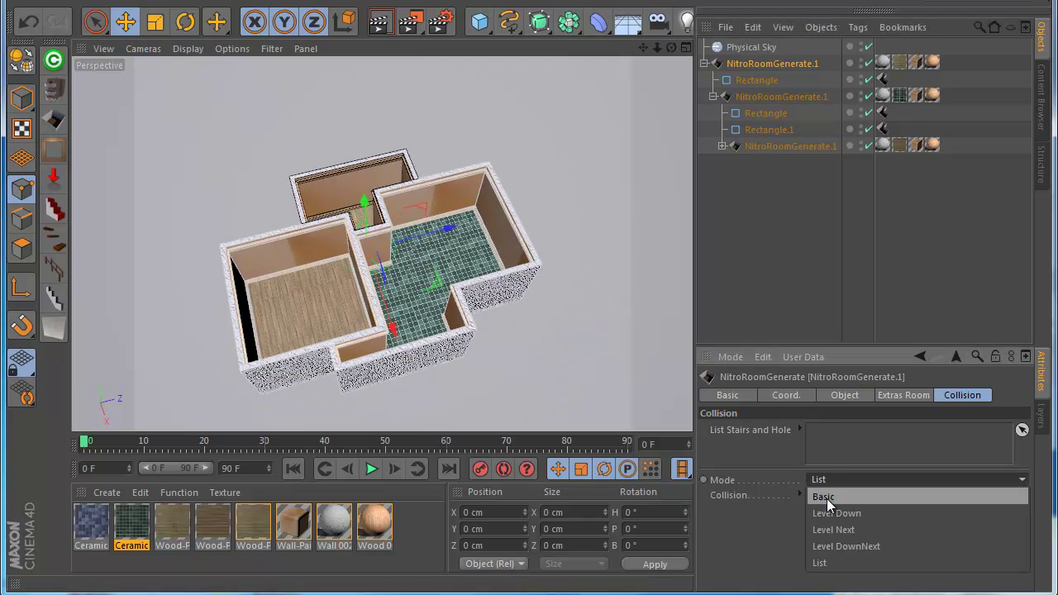
click(831, 514)
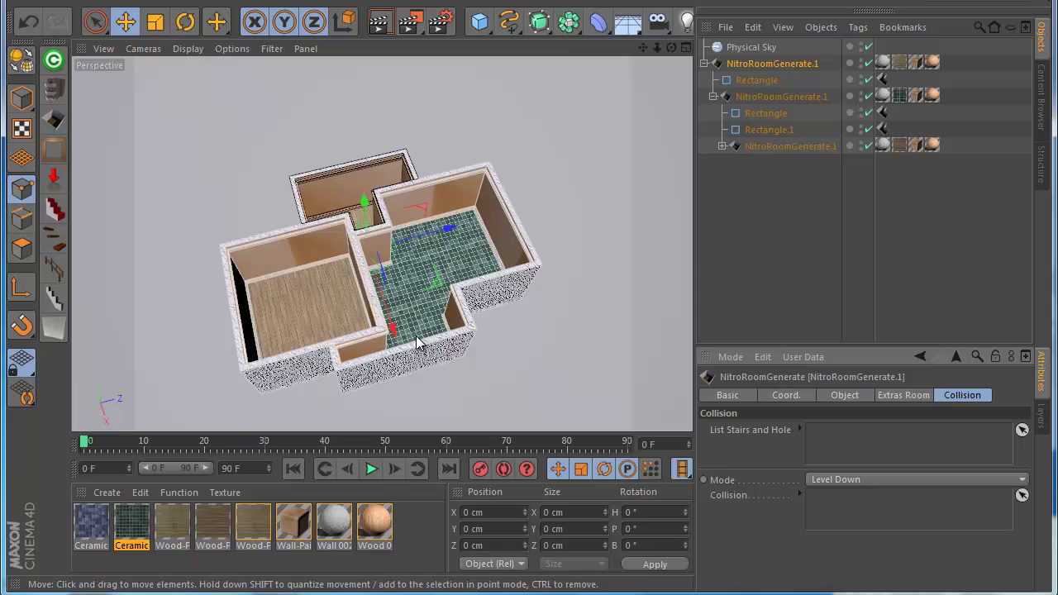
alt+right_drag(368, 333, 452, 286)
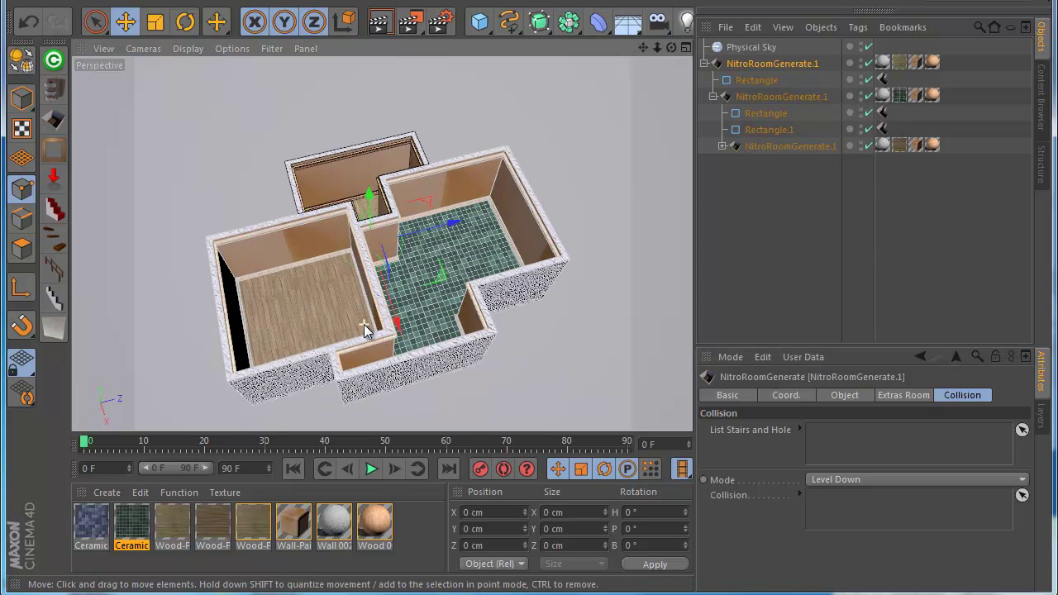
click(509, 20)
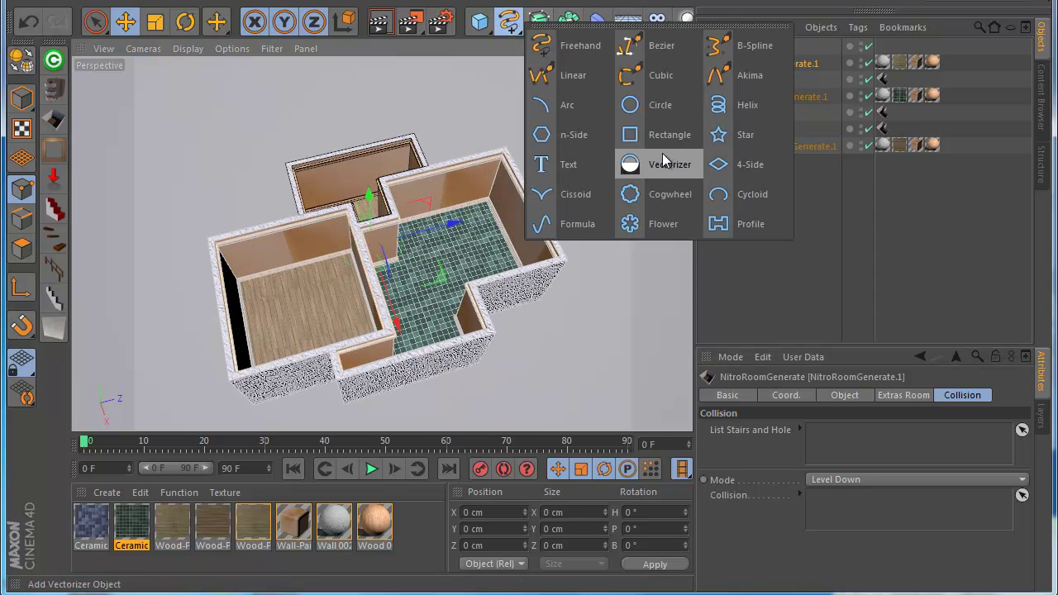
- Add a Rectangle under NitroRoomGenerate.1 and tag it with a NitroRoomHoleTag
click(658, 132)
mouse_move(768, 48)
mouse_down()
mouse_move(758, 137)
mouse_move(750, 108)
mouse_up()
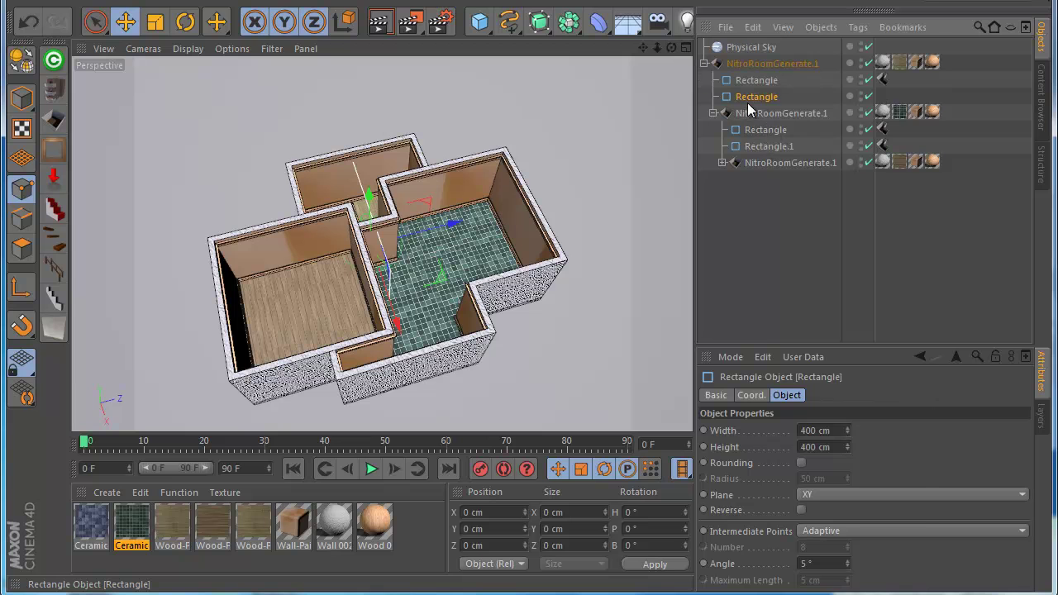
right_click(752, 101)
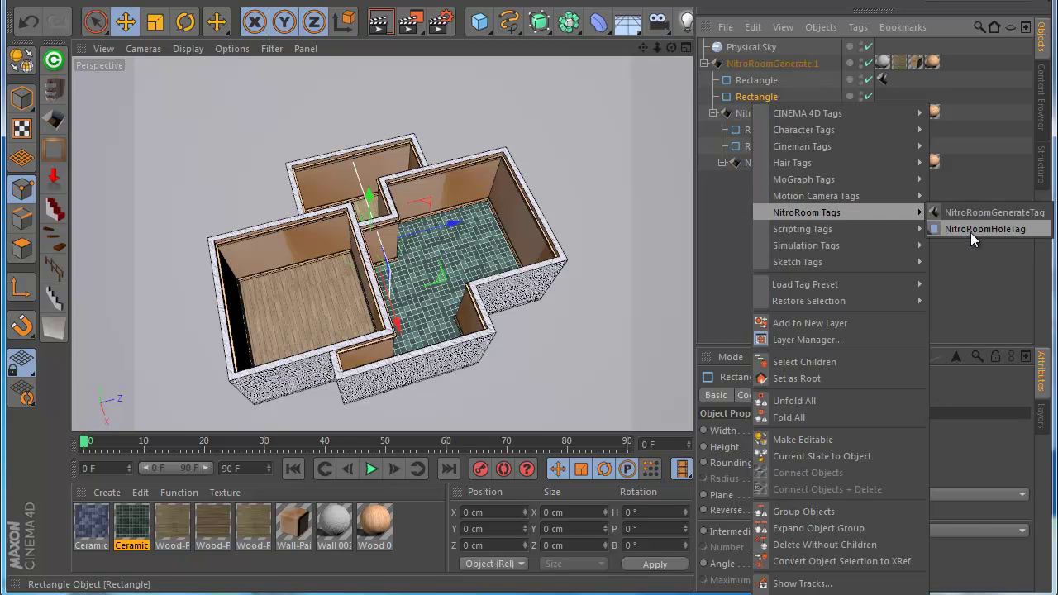
click(972, 230)
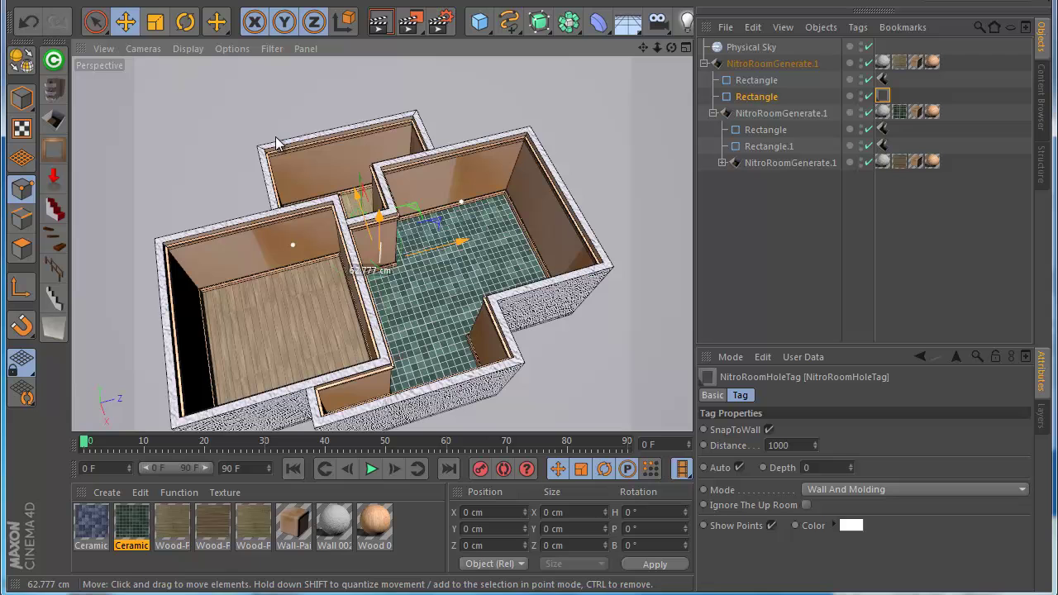
- Slide the hole rectangle along the back-left wall to the doorway spot using the top view
drag(230, 113, 439, 164)
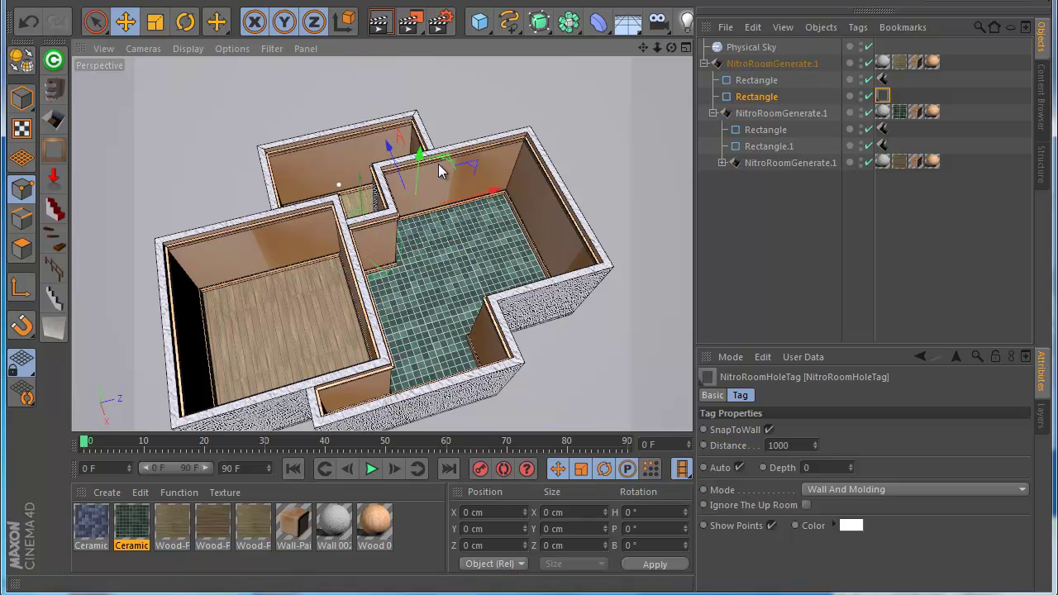
click(284, 23)
mouse_move(287, 145)
mouse_down()
mouse_move(376, 246)
mouse_move(440, 251)
mouse_move(448, 217)
mouse_up()
key(F5)
middle_click(523, 181)
scroll(421, 331, down, 2)
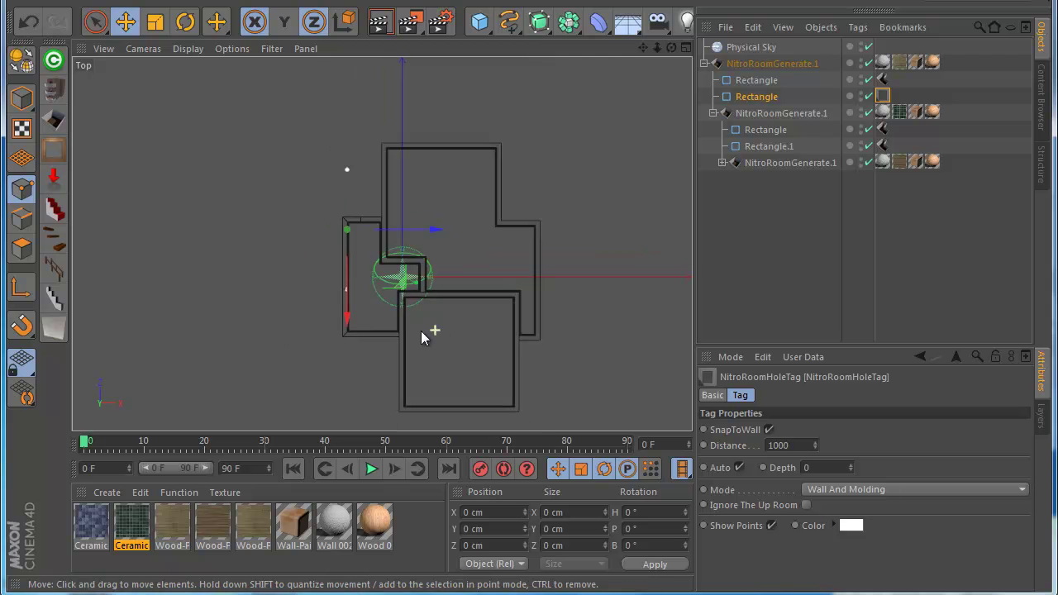
mouse_move(453, 256)
mouse_down()
mouse_move(451, 201)
mouse_move(469, 296)
mouse_move(597, 334)
mouse_move(566, 318)
mouse_up()
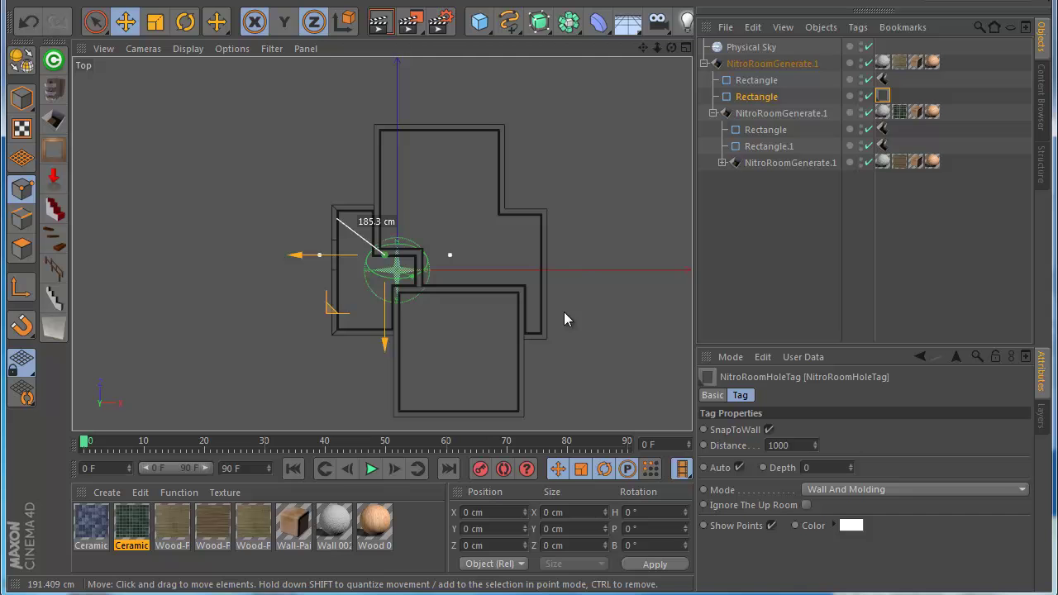
key(F1)
scroll(432, 231, up, 3)
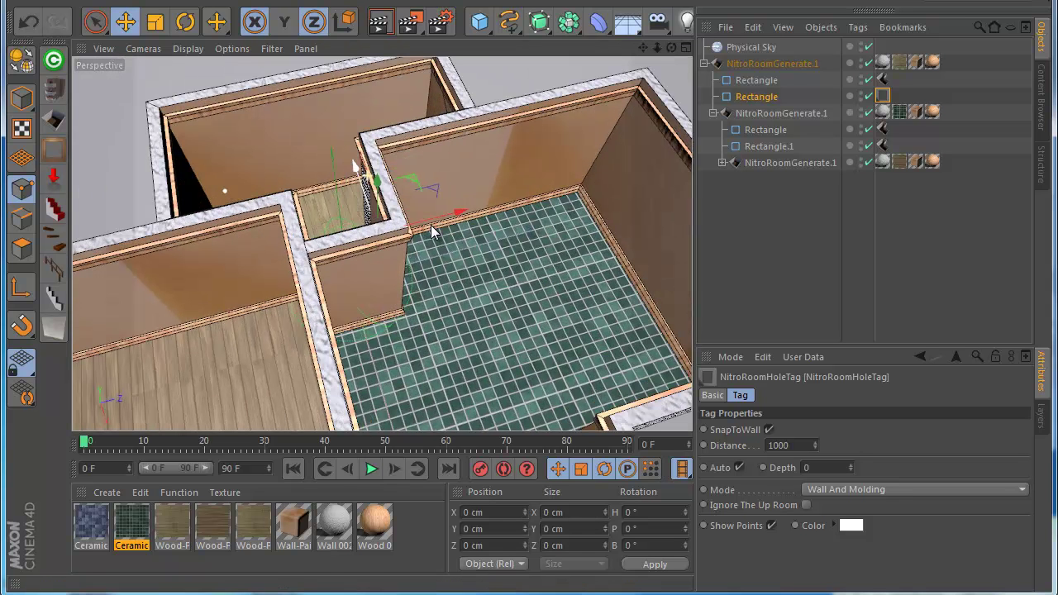
- Raise the hole about 112 cm so it cuts a doorway through the wall
click(155, 22)
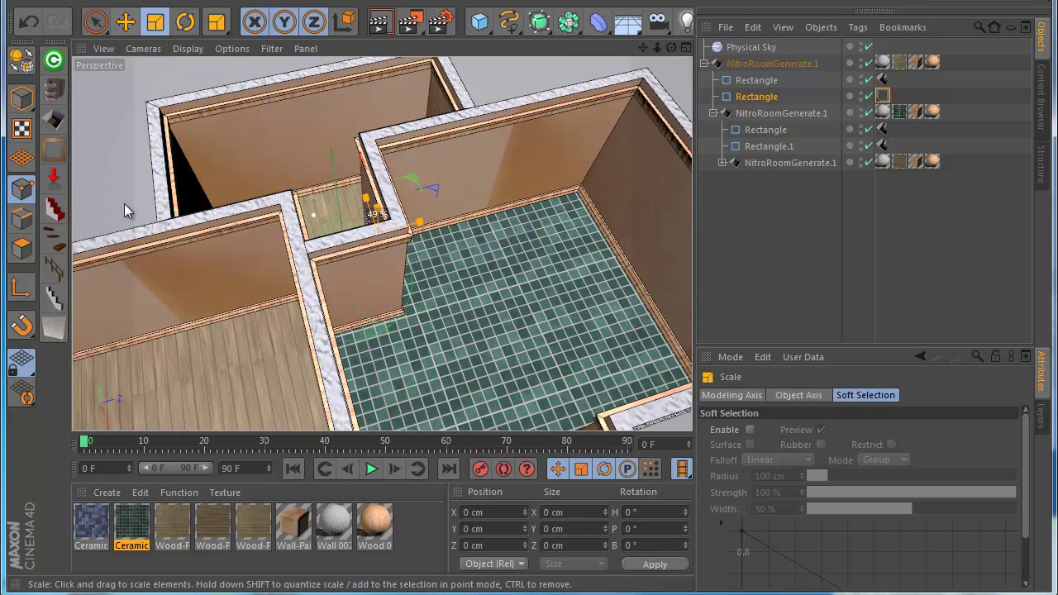
mouse_move(673, 52)
mouse_down()
mouse_move(530, 365)
mouse_move(477, 195)
mouse_move(192, 95)
mouse_up()
click(126, 21)
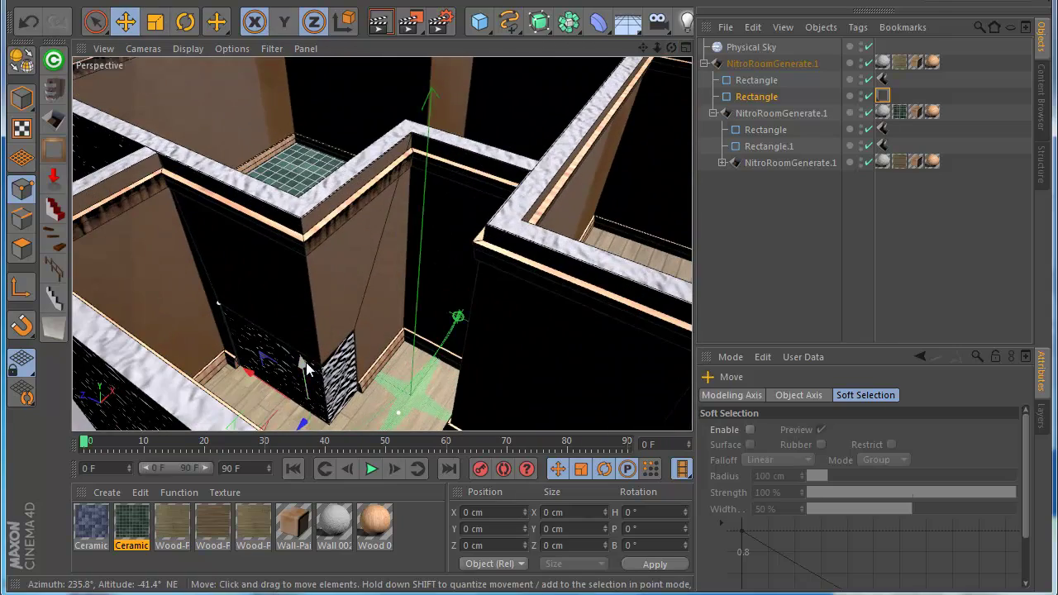
drag(306, 362, 291, 306)
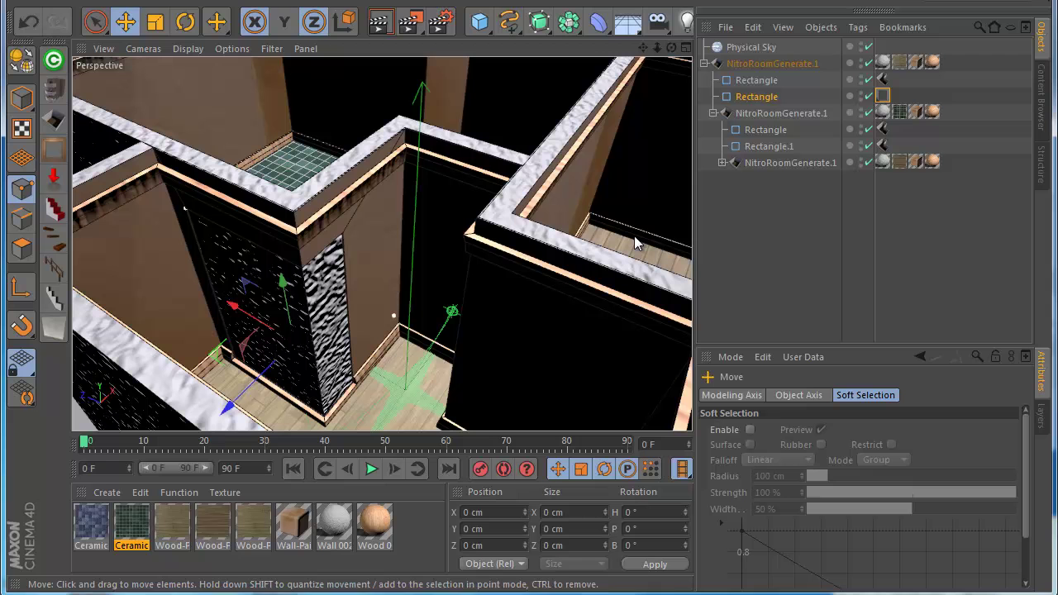
click(807, 113)
- Add the hole Rectangle to the middle room generator's List Stairs and Hole
key(o)
click(769, 147)
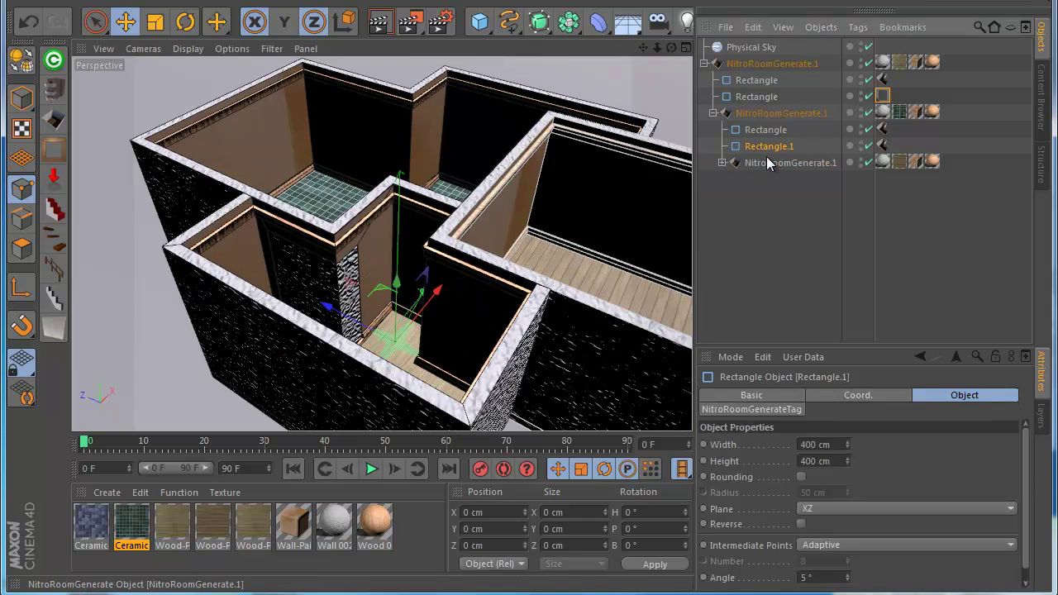
click(767, 161)
key(o)
scroll(425, 149, down, 3)
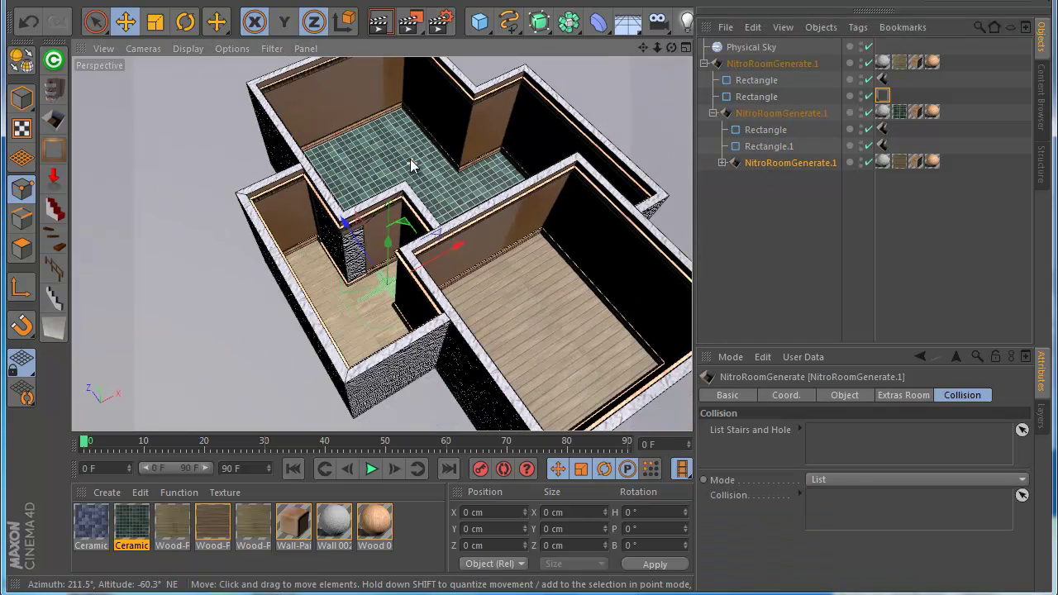
click(781, 113)
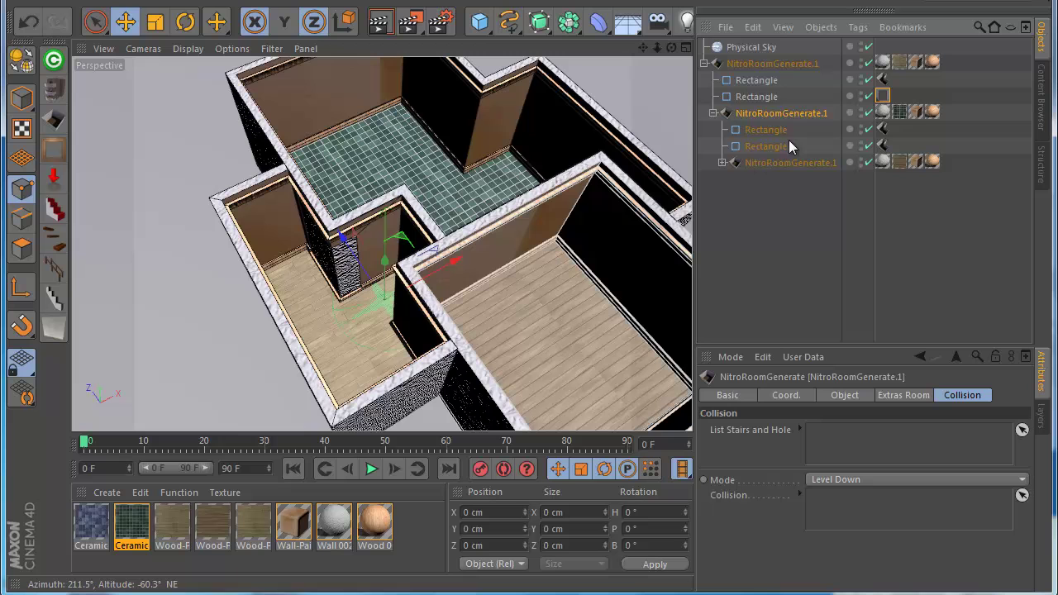
drag(757, 97, 855, 435)
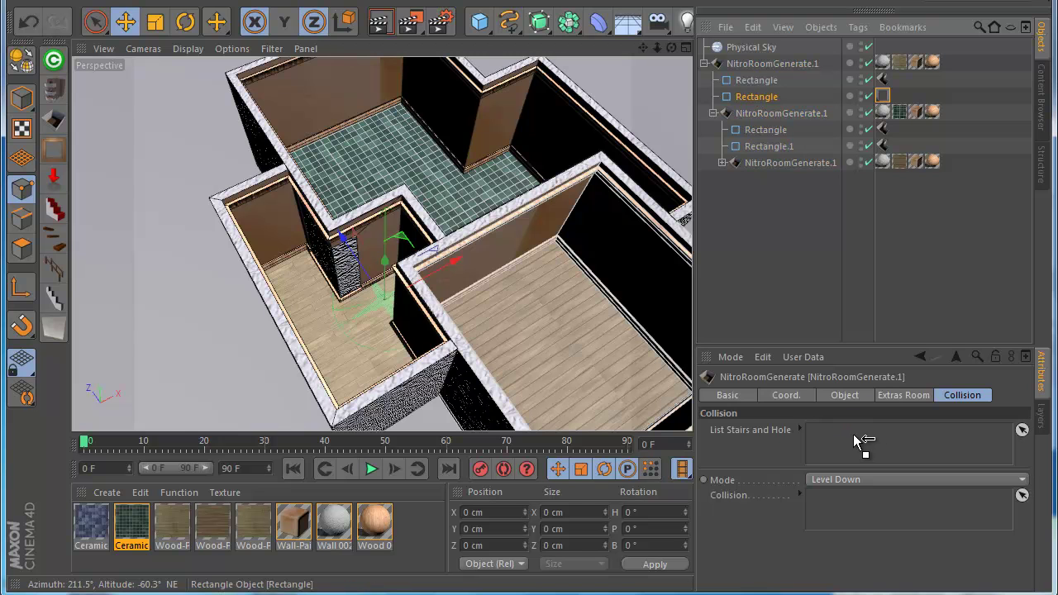
- Inspect the doorway, then delete the nested room generator and its rectangles
scroll(476, 350, up, 3)
scroll(477, 351, up, 2)
mouse_move(496, 356)
alt+mouse_down()
mouse_move(544, 368)
mouse_move(603, 363)
alt+mouse_up()
click(757, 97)
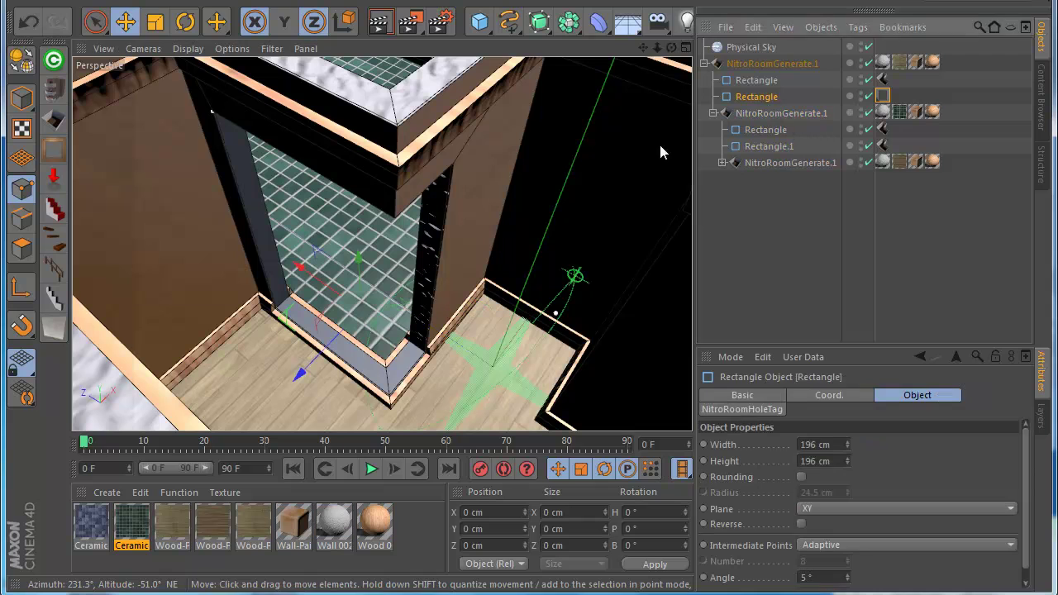
mouse_move(671, 47)
mouse_down()
mouse_move(527, 367)
mouse_move(648, 50)
mouse_move(561, 168)
mouse_move(364, 226)
mouse_up()
scroll(421, 224, down, 3)
scroll(421, 224, down, 2)
click(808, 239)
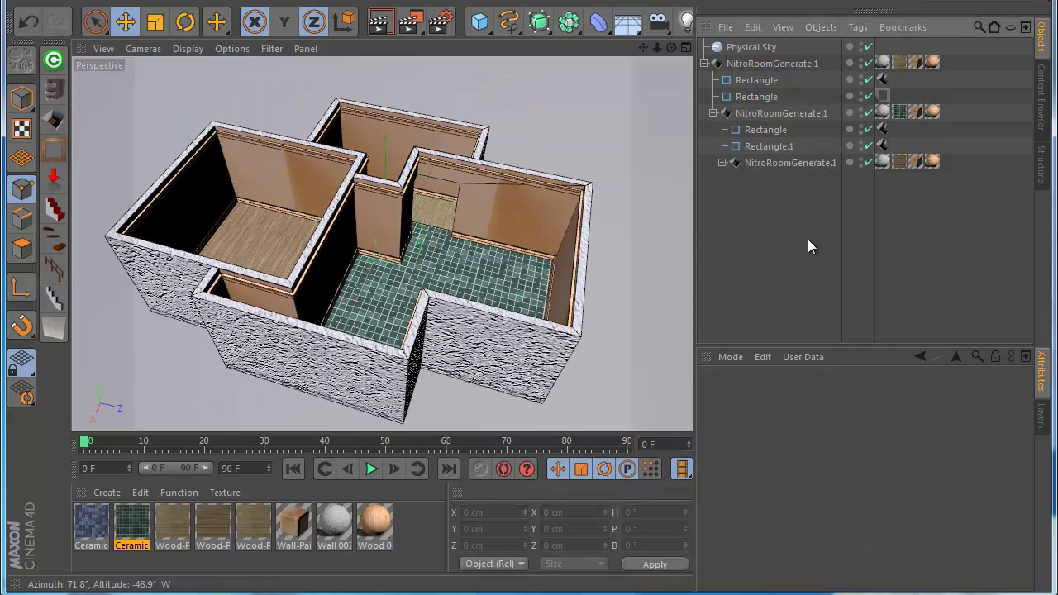
drag(672, 48, 649, 48)
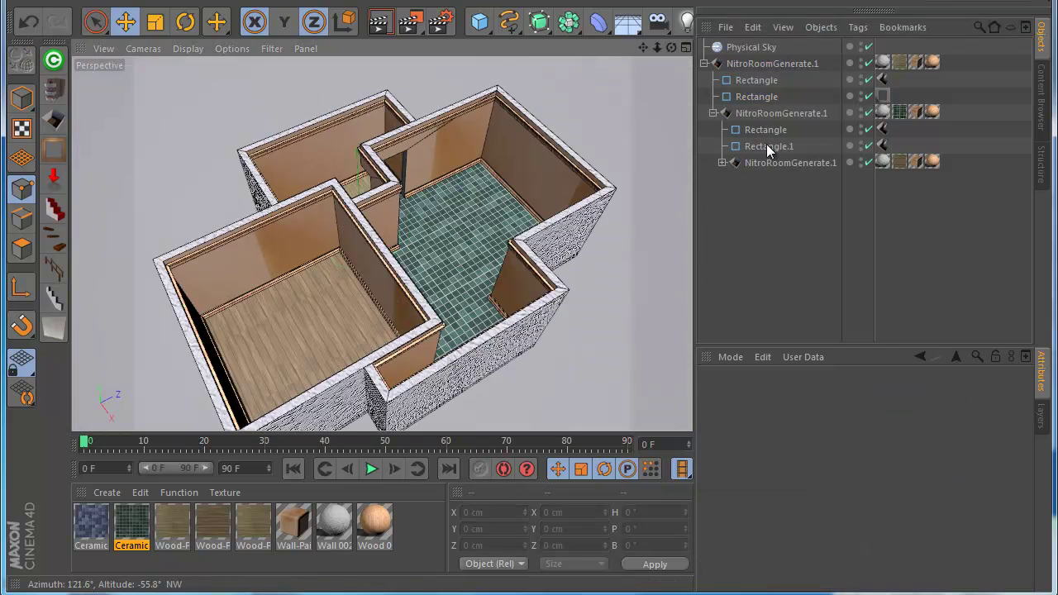
click(769, 114)
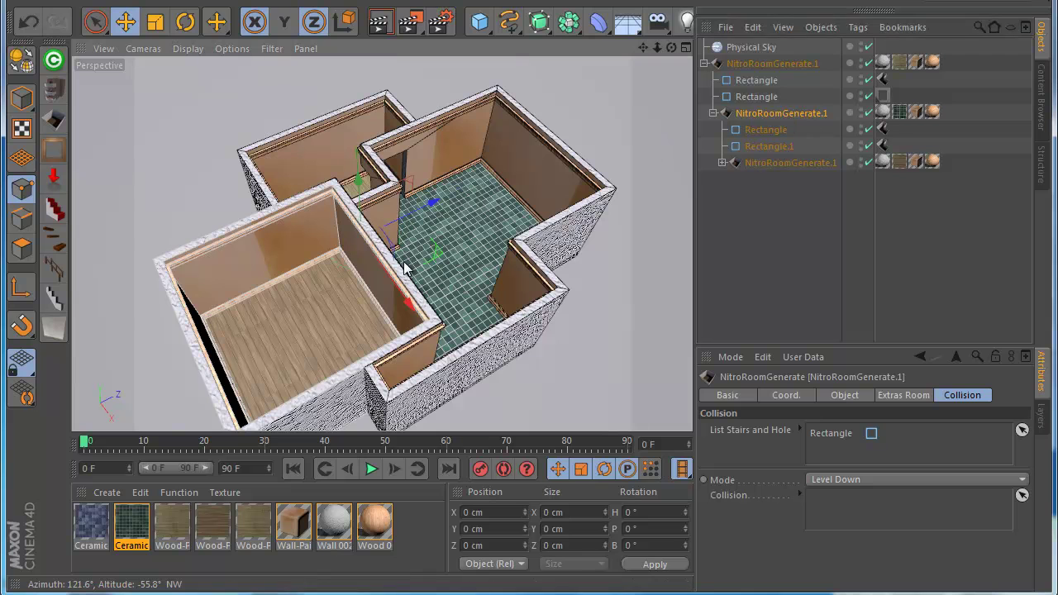
key(Delete)
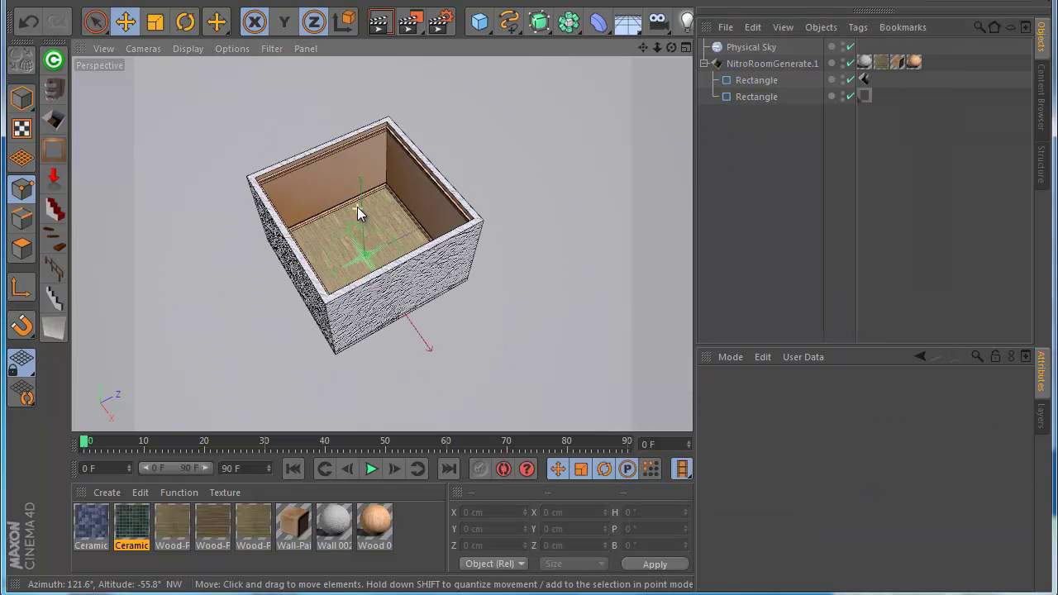
- Delete the hole rectangle and stretch the remaining Rectangle's Height from 400 cm to 1135 cm
click(765, 98)
key(Delete)
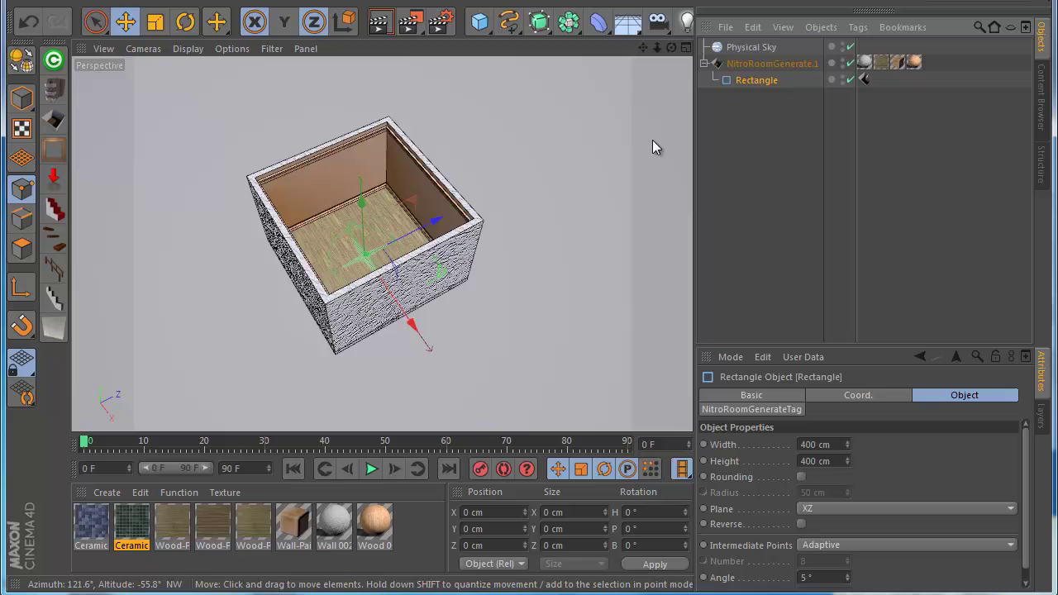
drag(846, 461, 639, 512)
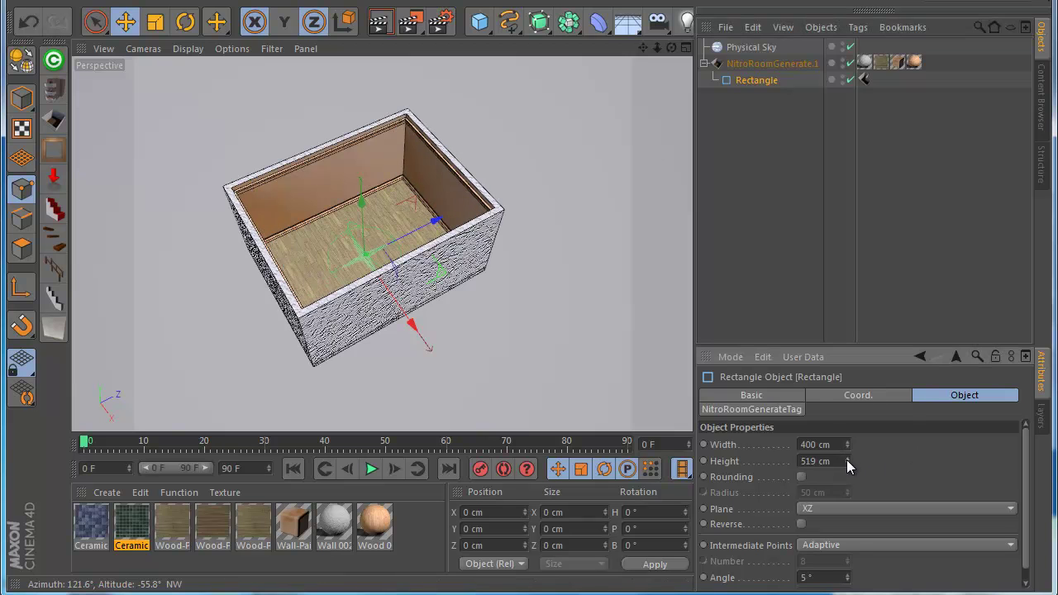
scroll(366, 354, down, 3)
scroll(390, 349, up, 3)
scroll(386, 376, down, 3)
scroll(386, 376, up, 2)
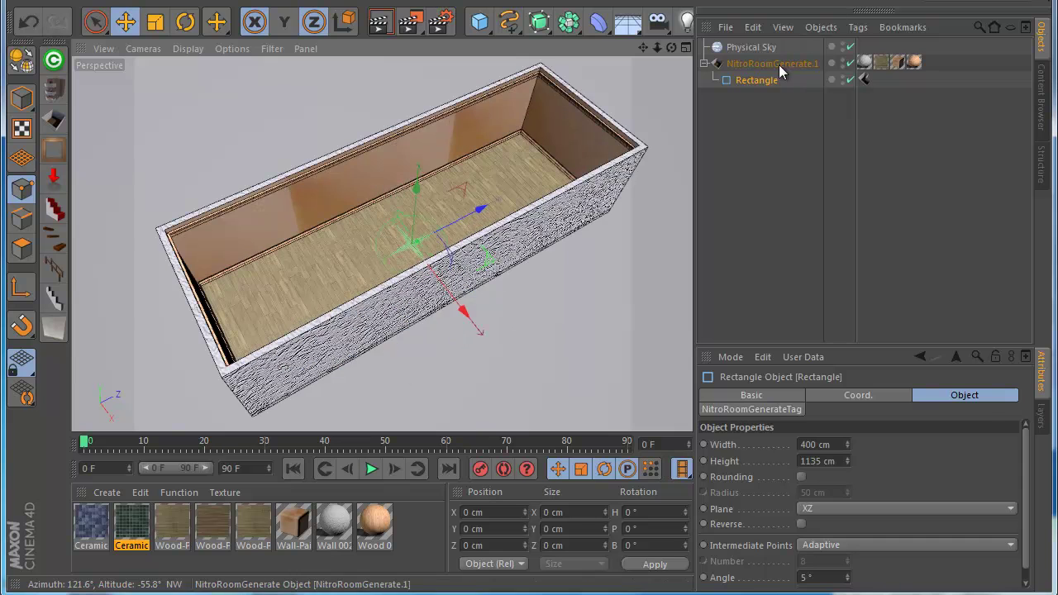
click(779, 64)
click(904, 396)
- Add a SplitRoom dividing wall, slide it into place, and give that room a Ceramic floor
click(782, 444)
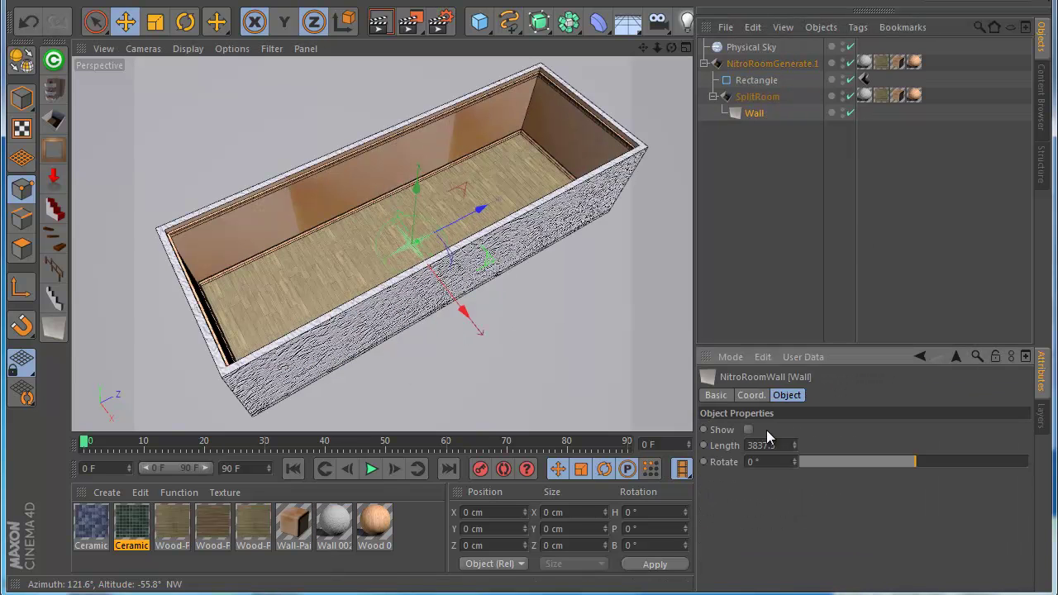
mouse_move(477, 214)
mouse_down()
mouse_move(544, 190)
mouse_move(528, 197)
mouse_up()
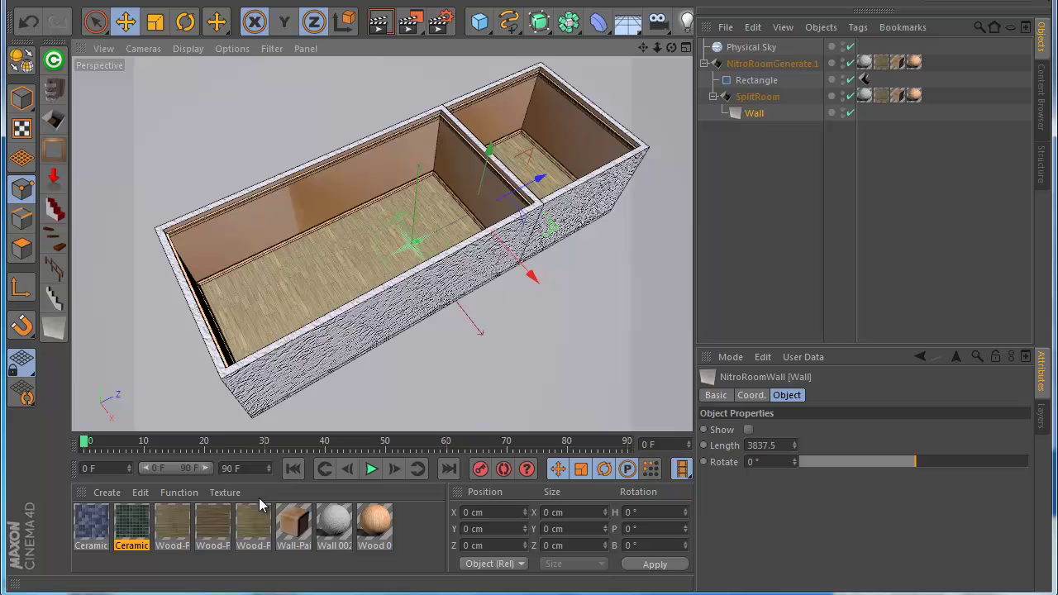
drag(848, 122, 881, 95)
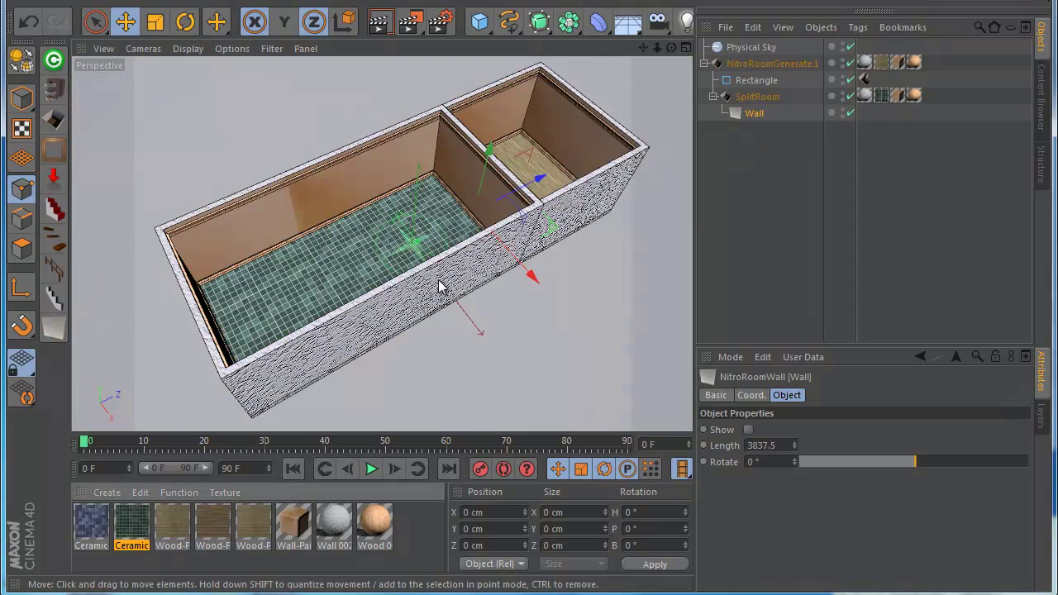
- Add a second dividing wall and shift it left to enlarge the middle room
click(744, 99)
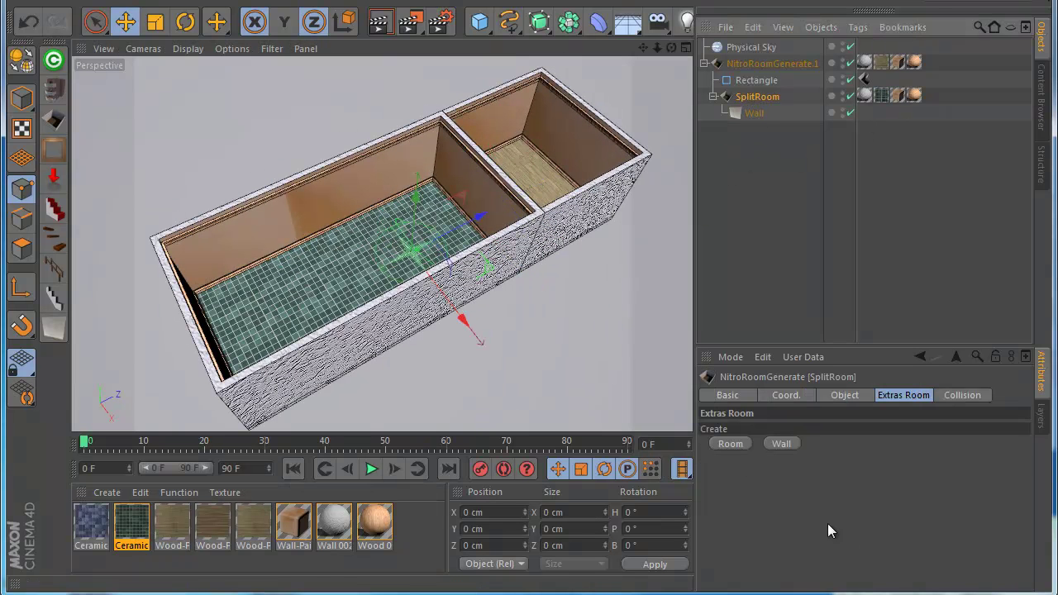
click(791, 452)
drag(426, 231, 355, 260)
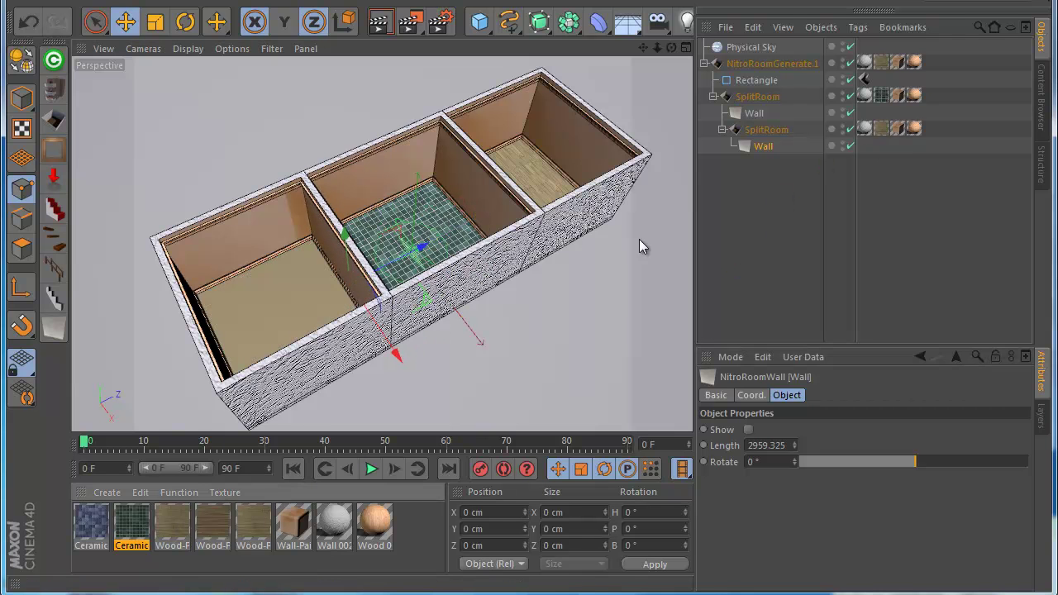
scroll(640, 240, up, 3)
drag(671, 47, 533, 368)
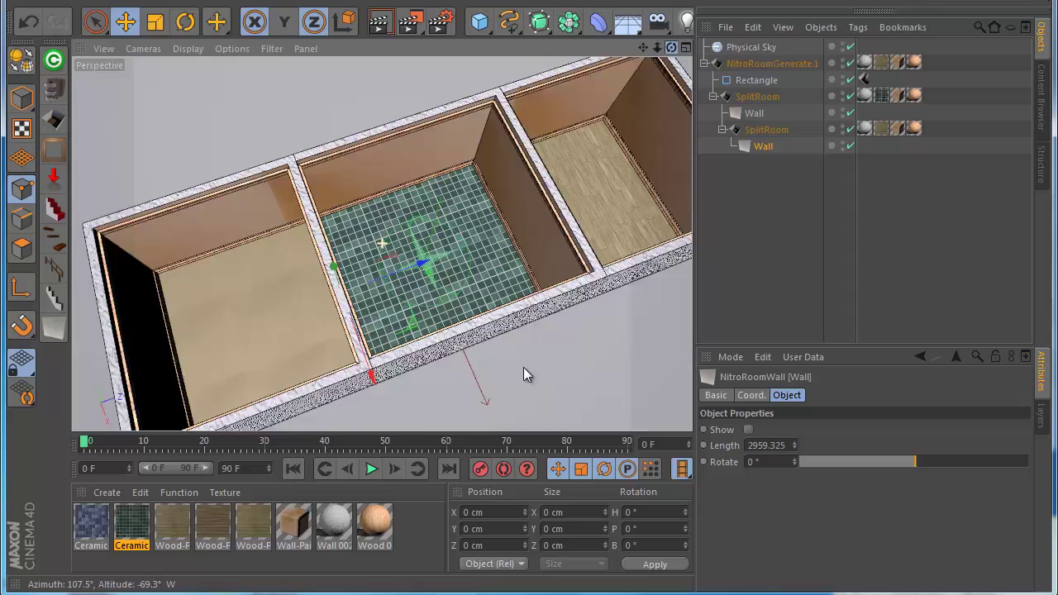
scroll(295, 289, down, 2)
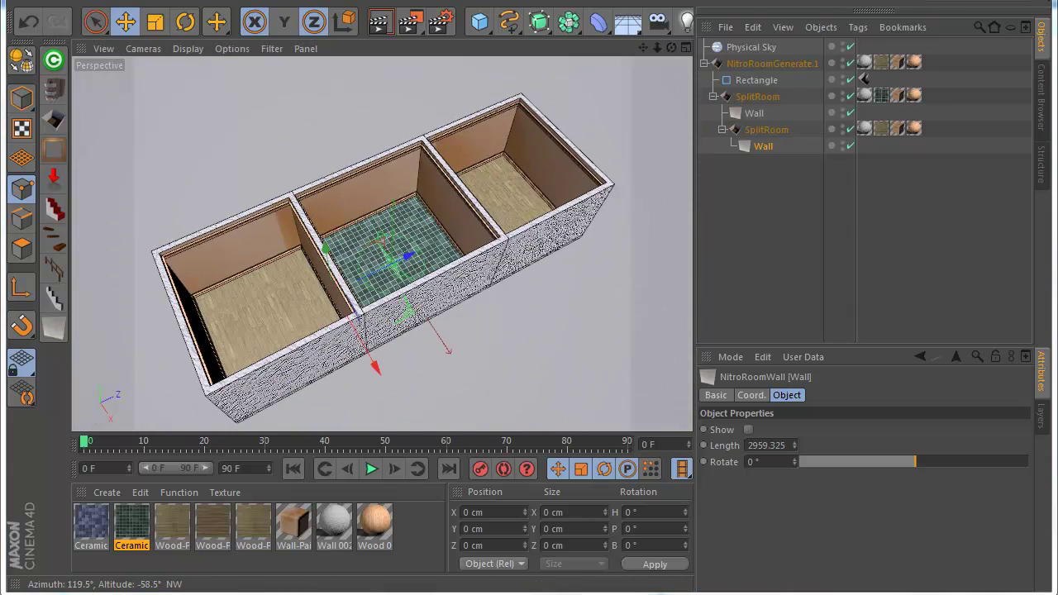
click(767, 130)
click(784, 147)
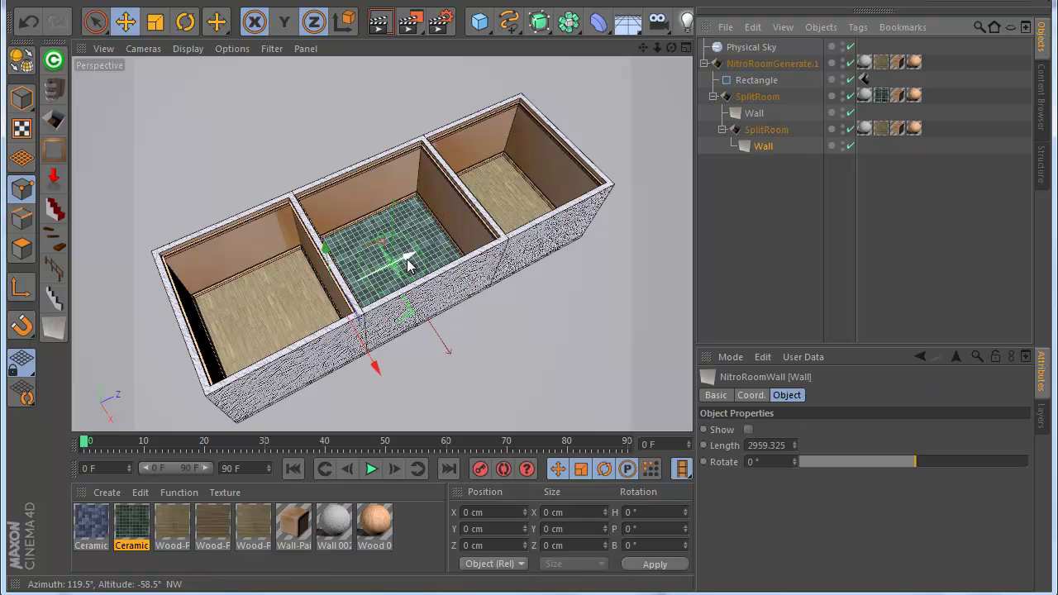
drag(408, 263, 401, 262)
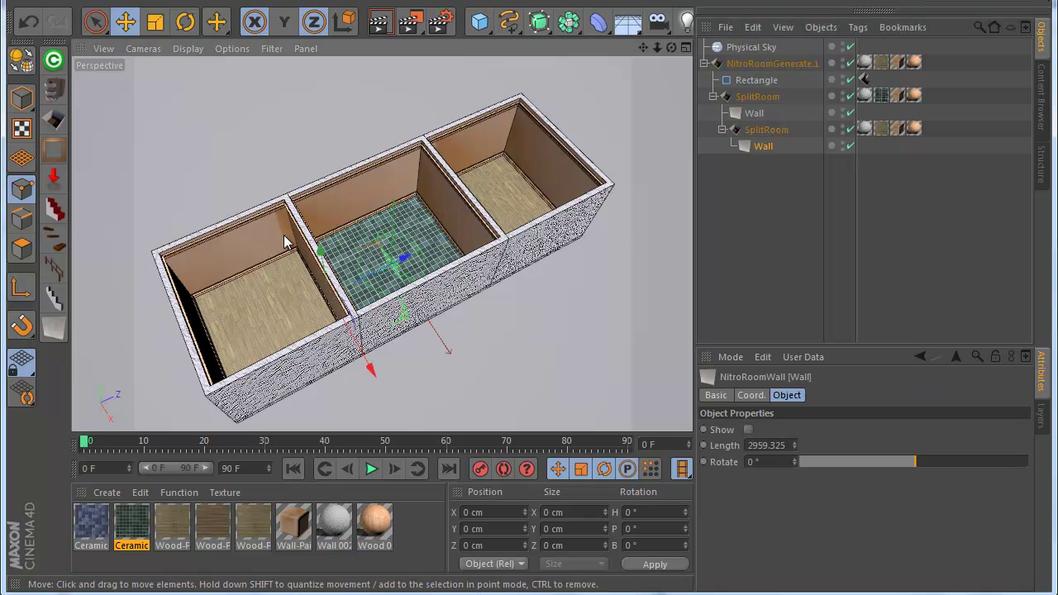
scroll(289, 244, down, 2)
click(750, 229)
- Add another split room to the room generator and select its Rectangle outline
click(714, 97)
click(751, 63)
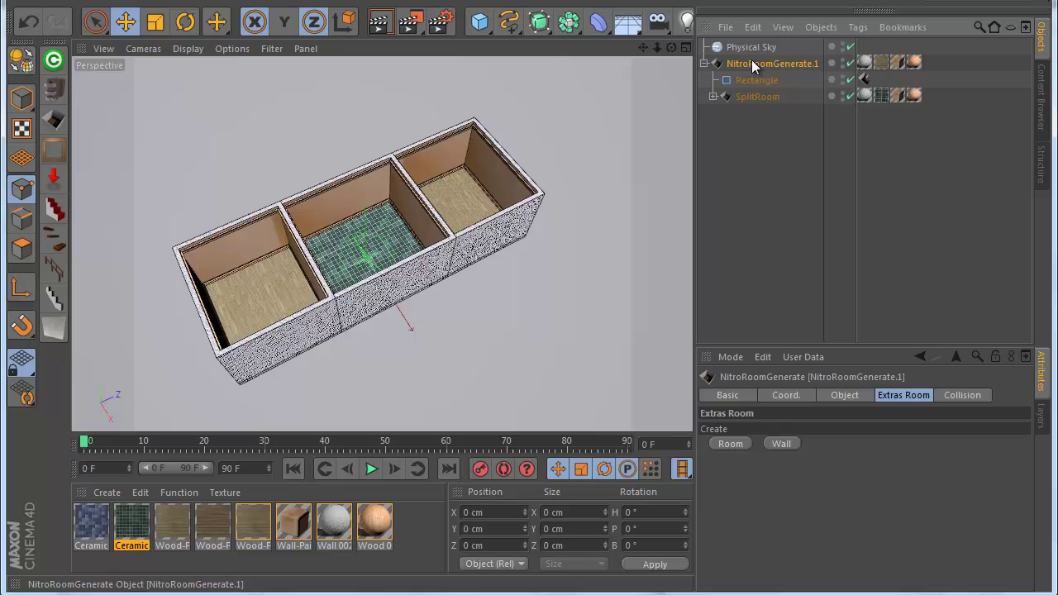
click(731, 444)
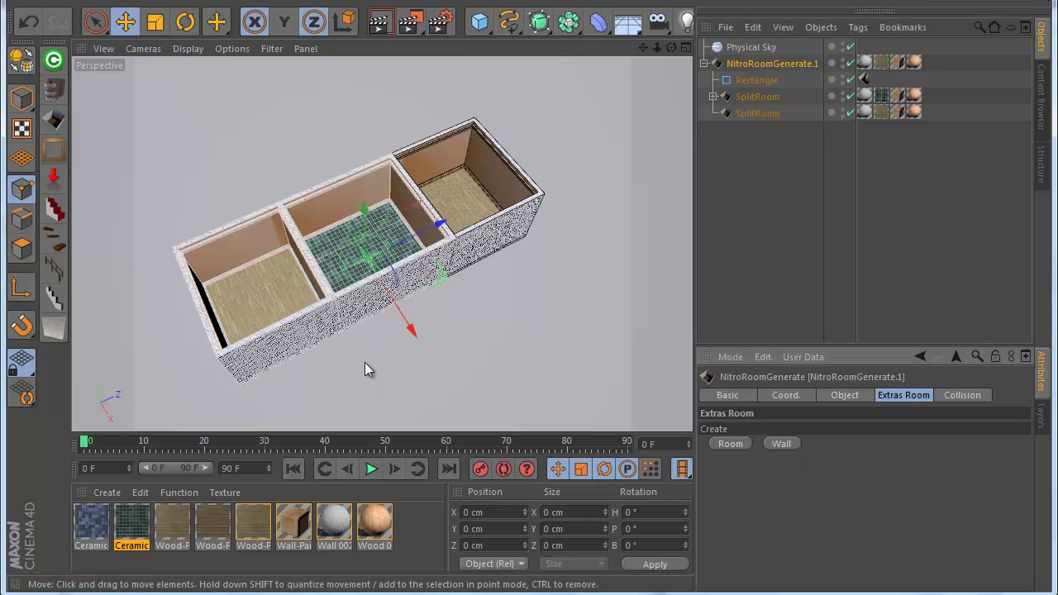
click(713, 114)
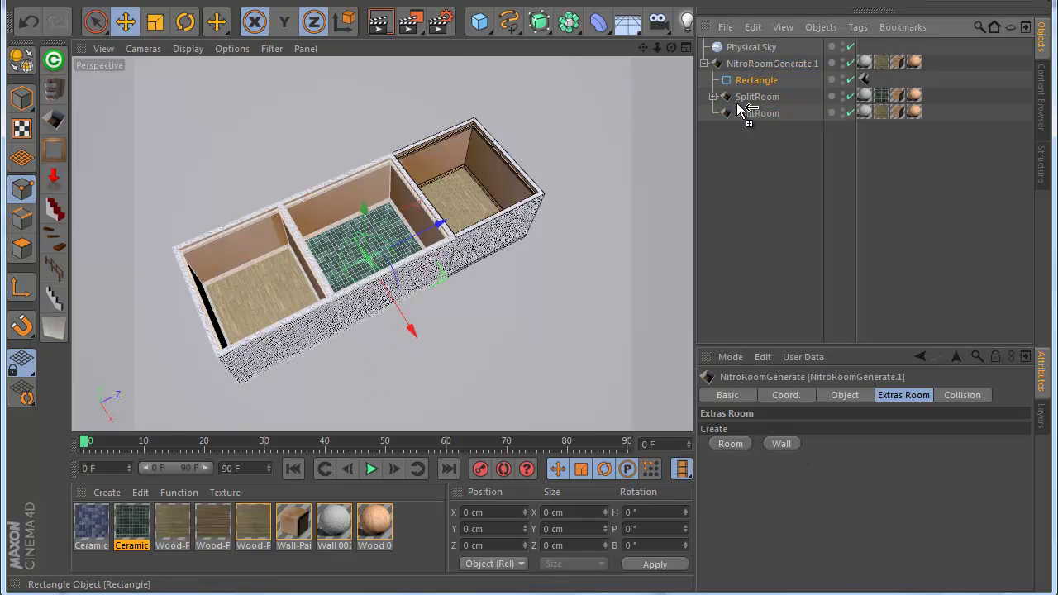
click(765, 130)
- Stretch the new Rectangle along X to run beside the three rooms, then make it editable
drag(414, 331, 469, 413)
mouse_move(484, 324)
mouse_down()
mouse_move(548, 361)
mouse_move(477, 329)
mouse_up()
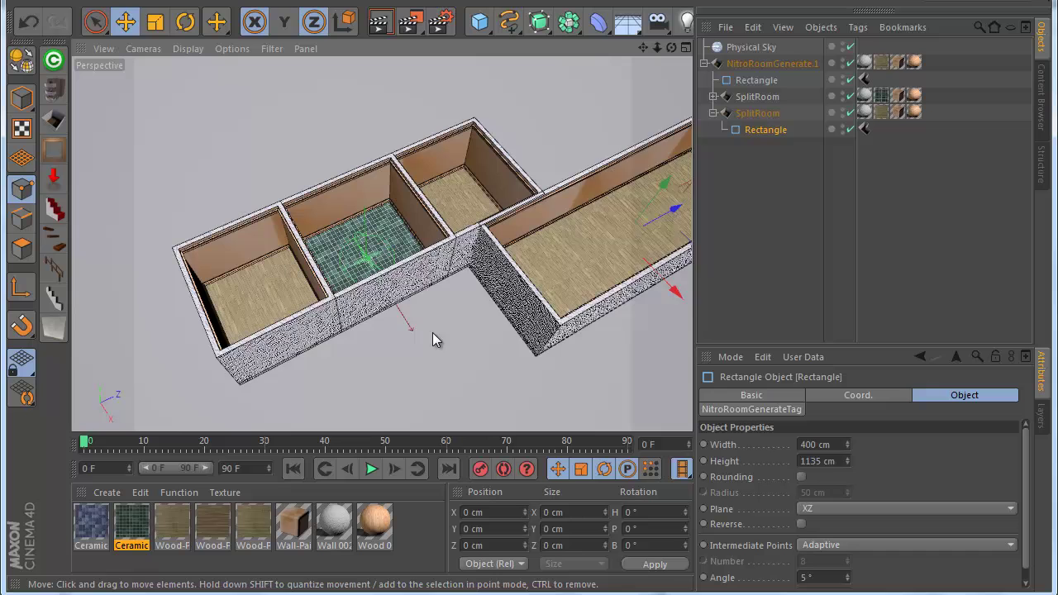
drag(433, 367, 463, 425)
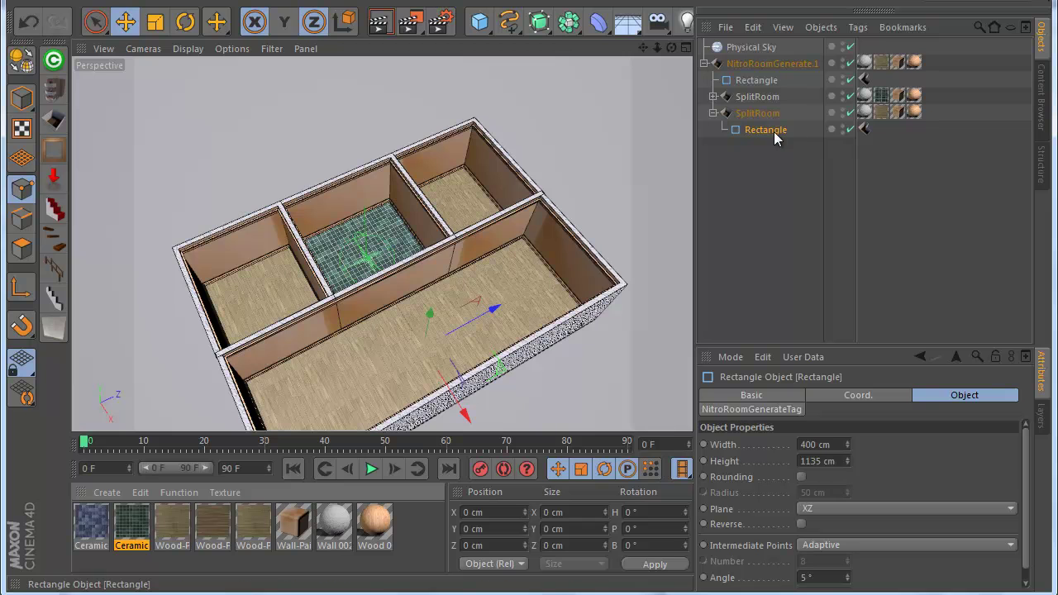
scroll(347, 219, down, 3)
click(20, 60)
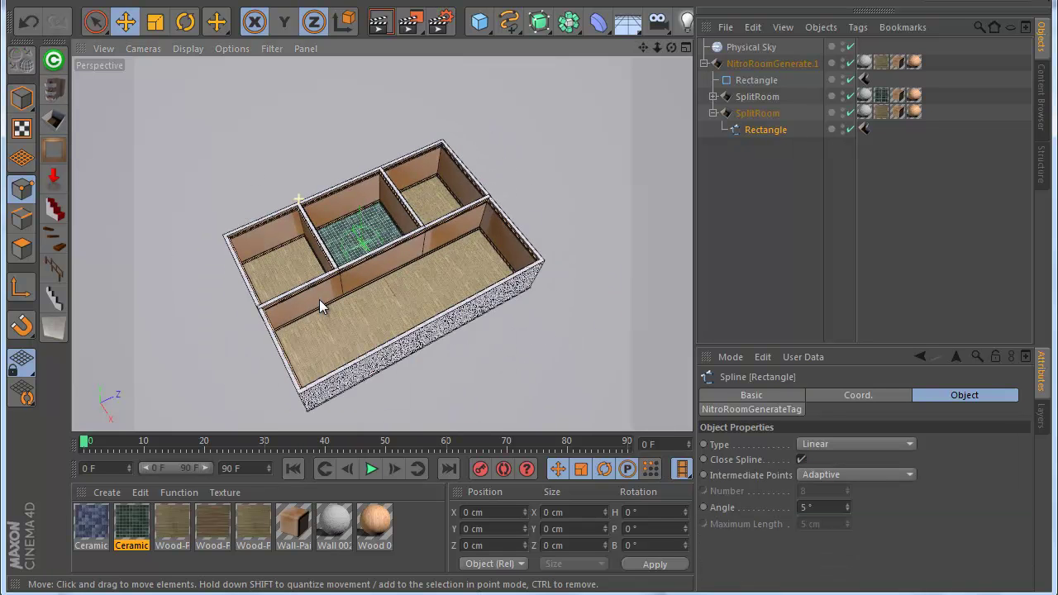
- Box-select points of the long room's outline and move them to reshape it
scroll(319, 304, up, 2)
drag(103, 24, 132, 104)
drag(96, 21, 126, 52)
click(130, 75)
drag(259, 364, 329, 431)
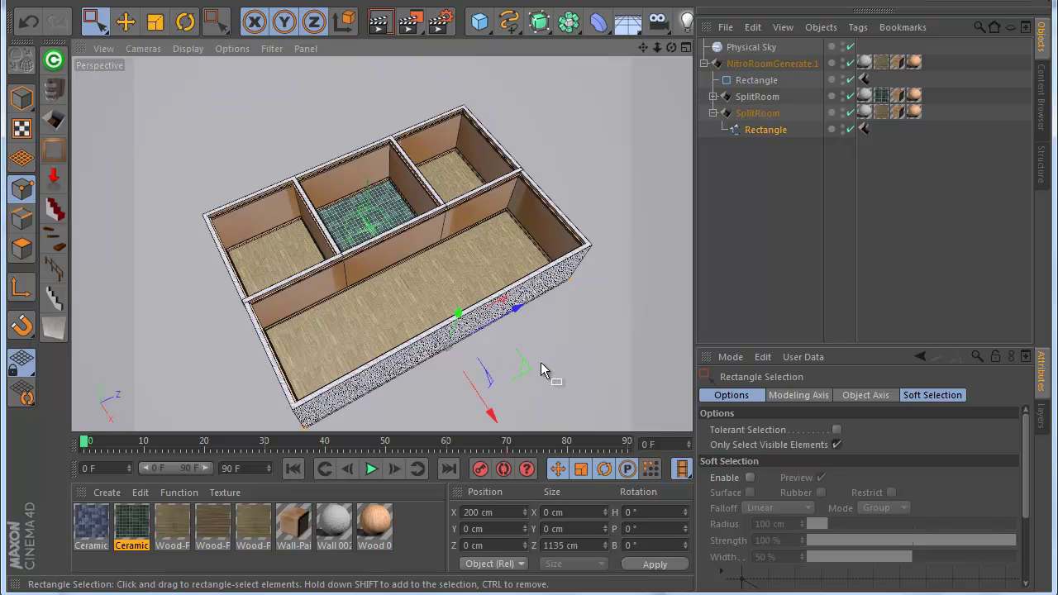
drag(488, 418, 472, 397)
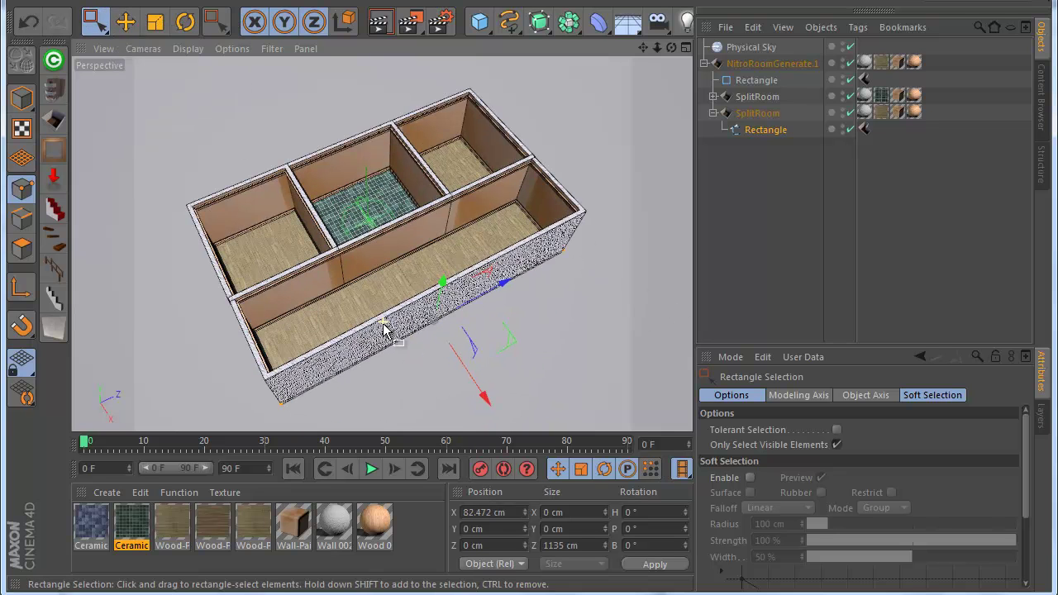
- Add a dividing wall near the long room's right end and adjust the outline's size
click(754, 98)
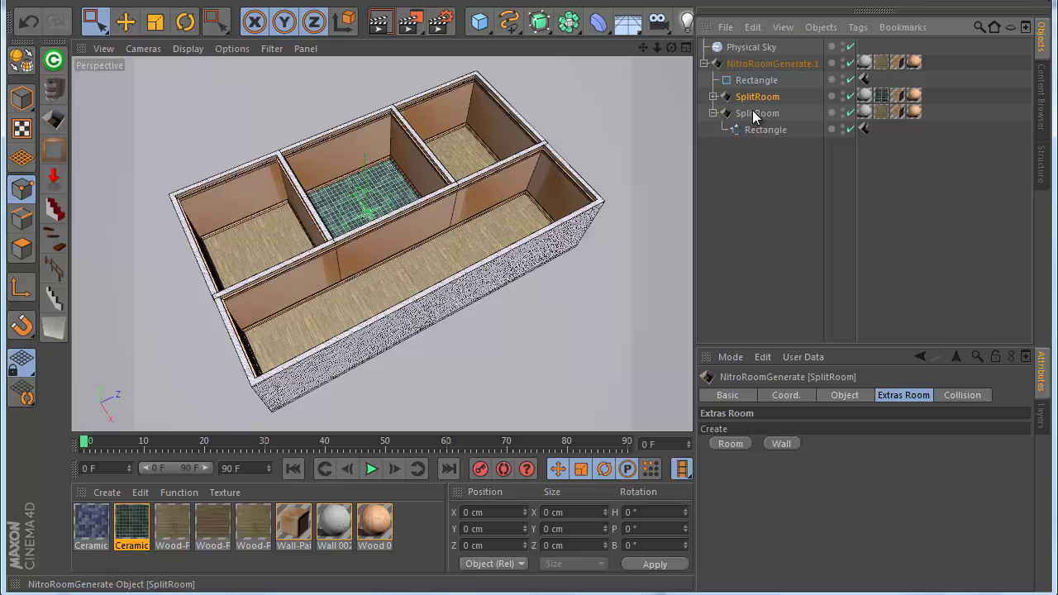
click(787, 443)
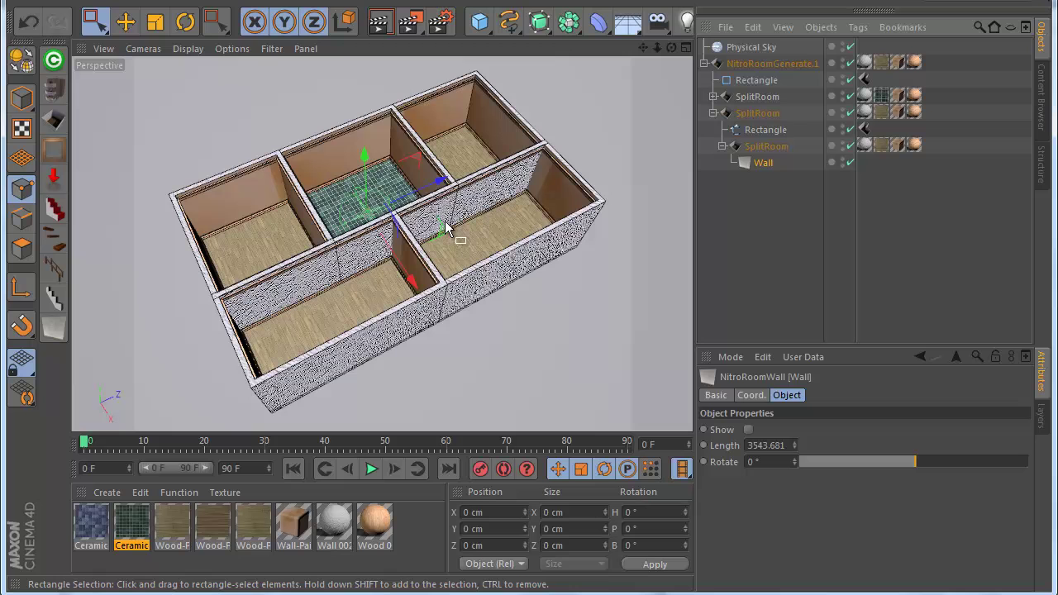
drag(436, 196, 523, 175)
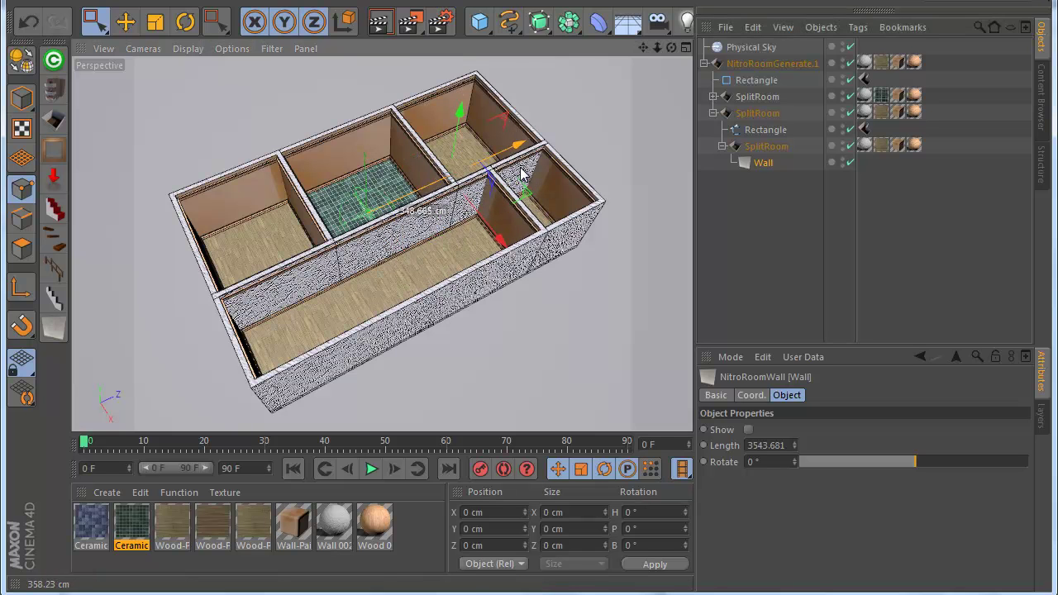
mouse_move(671, 47)
mouse_down()
mouse_move(529, 375)
mouse_move(522, 366)
mouse_move(594, 166)
mouse_up()
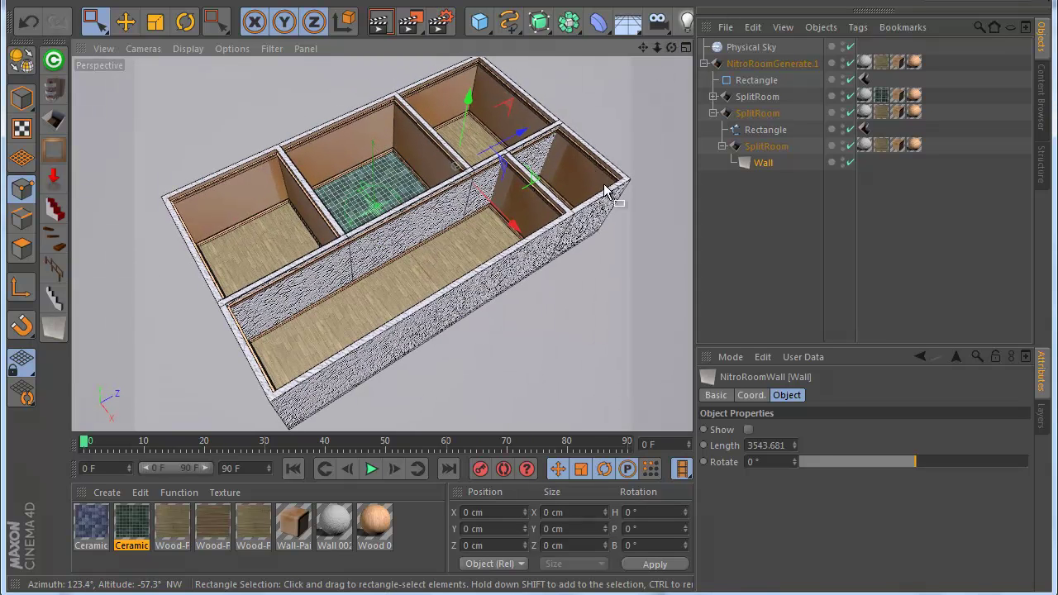
key(Delete)
click(762, 147)
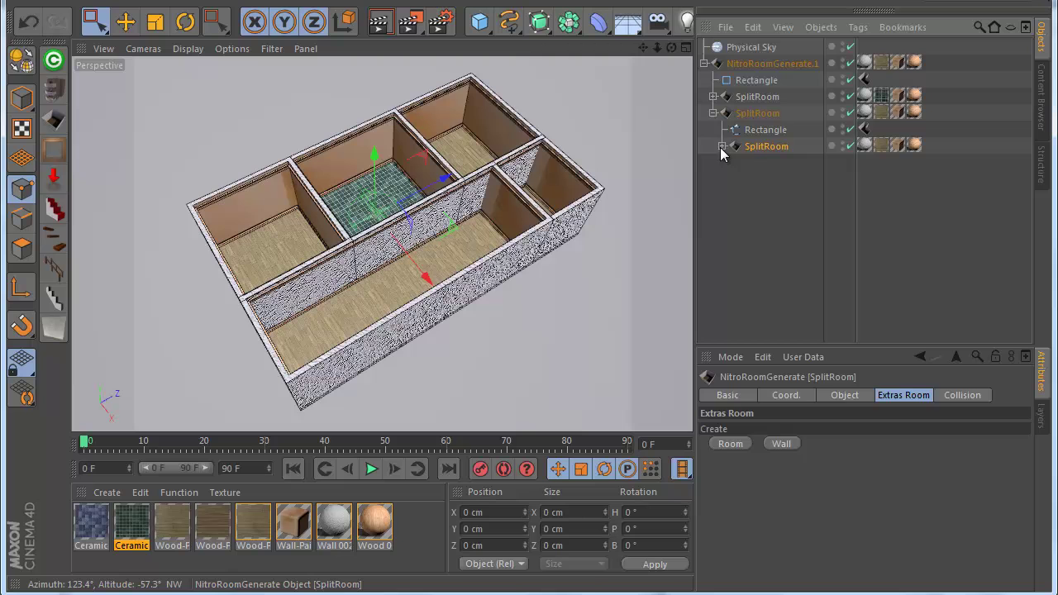
click(722, 146)
drag(496, 365, 486, 354)
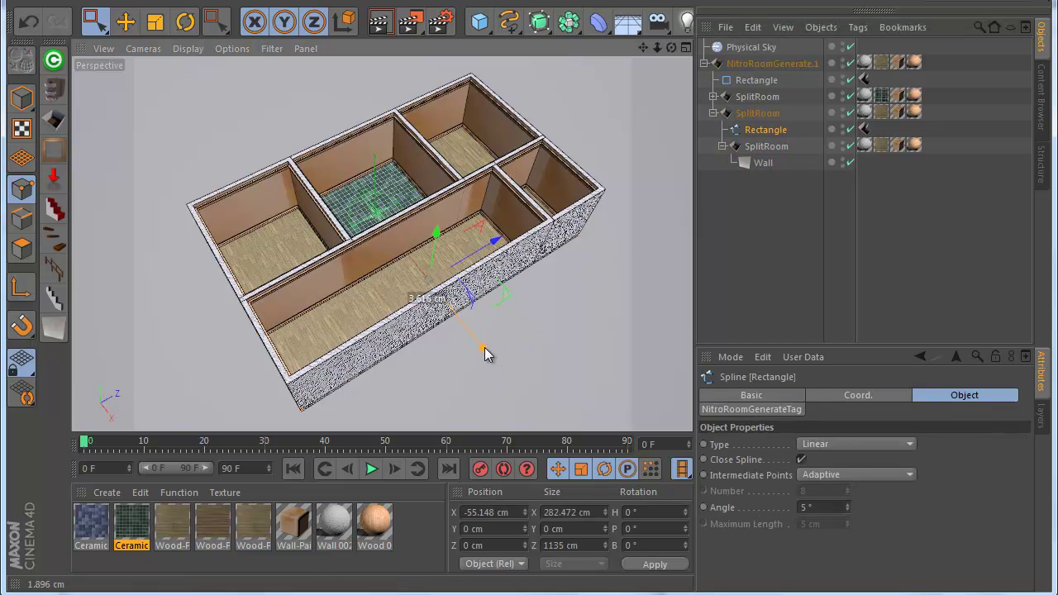
- Add a new Rectangle spline under the split room and tag it as a hole cutter
click(486, 354)
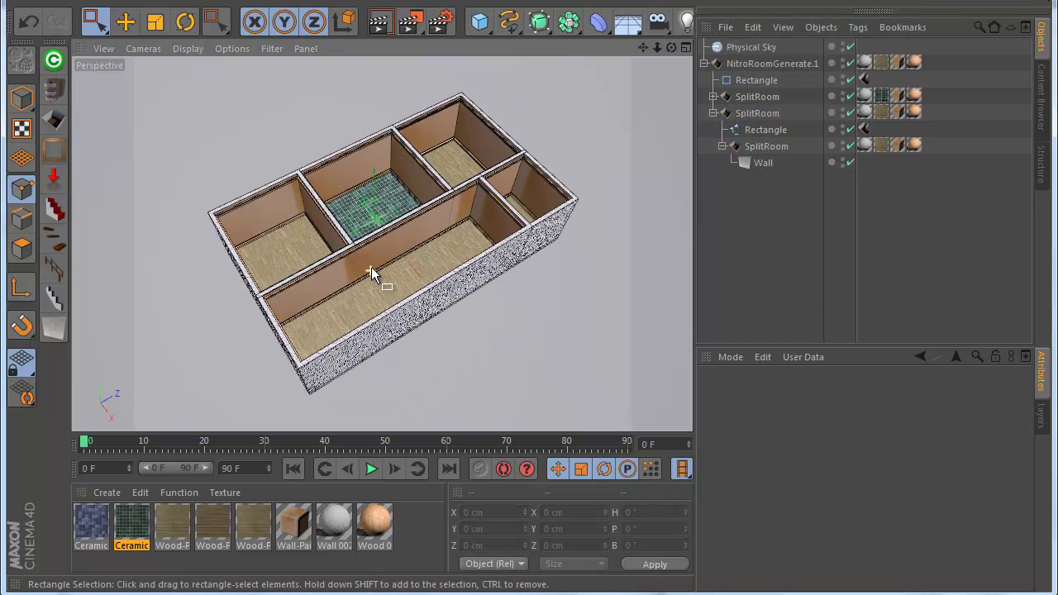
click(509, 21)
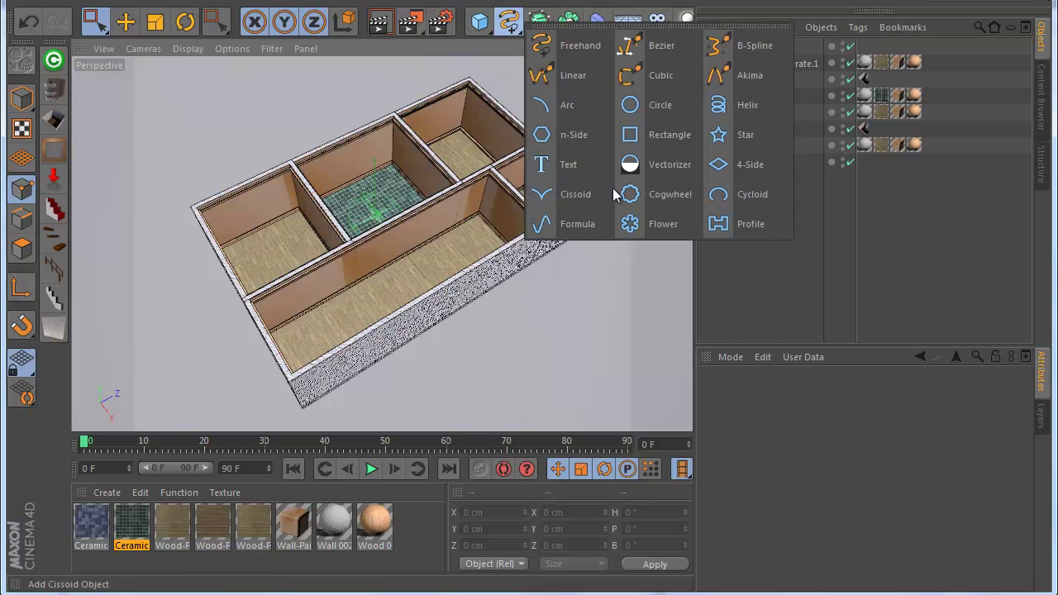
click(653, 139)
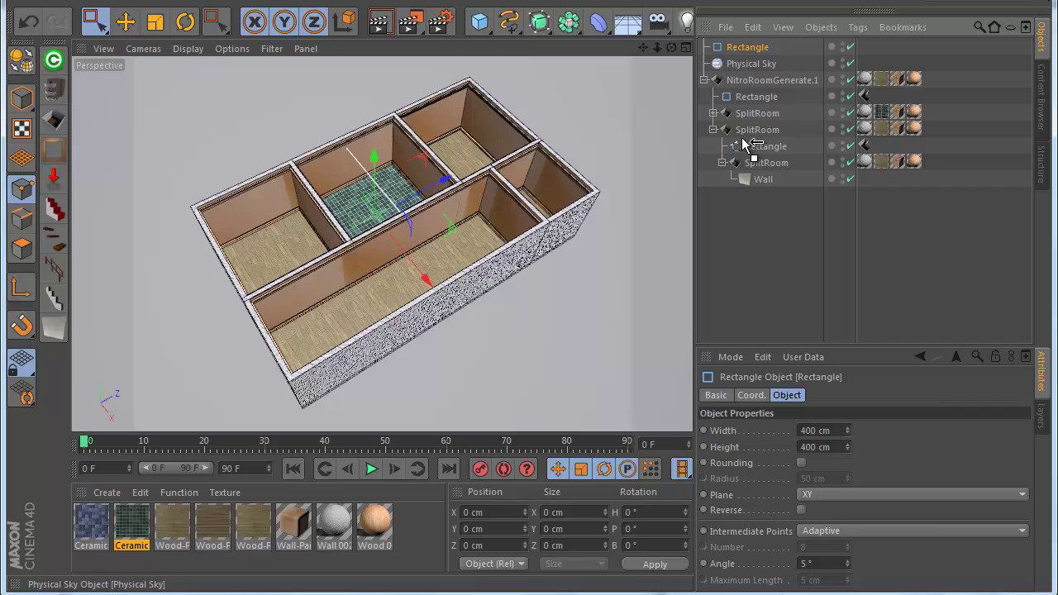
drag(743, 145, 749, 132)
right_click(769, 133)
key(Escape)
double_click(769, 130)
right_click(752, 131)
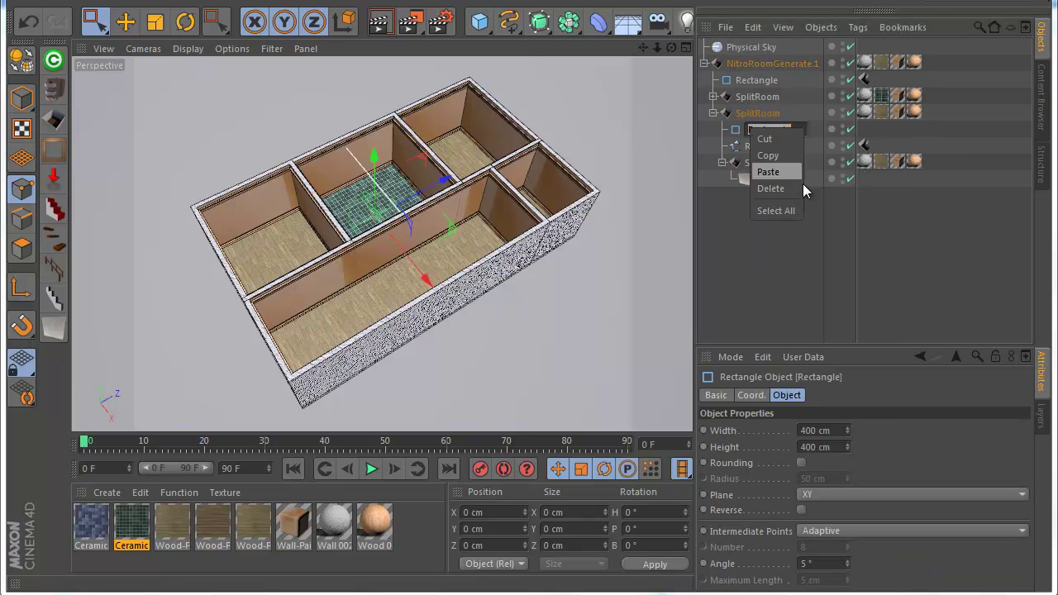
right_click(760, 130)
click(716, 206)
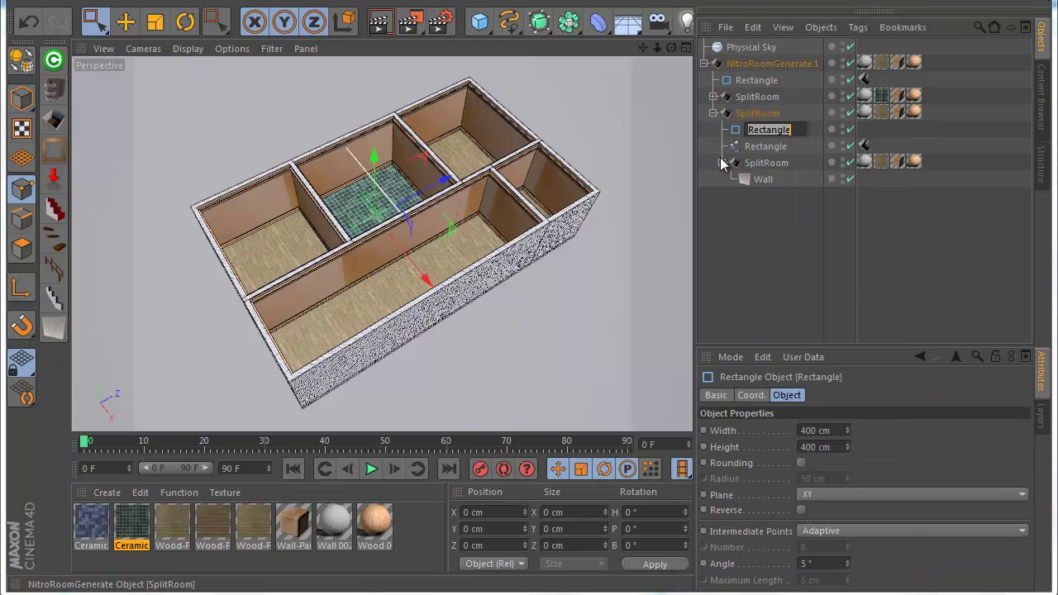
click(736, 134)
right_click(737, 132)
mouse_move(792, 238)
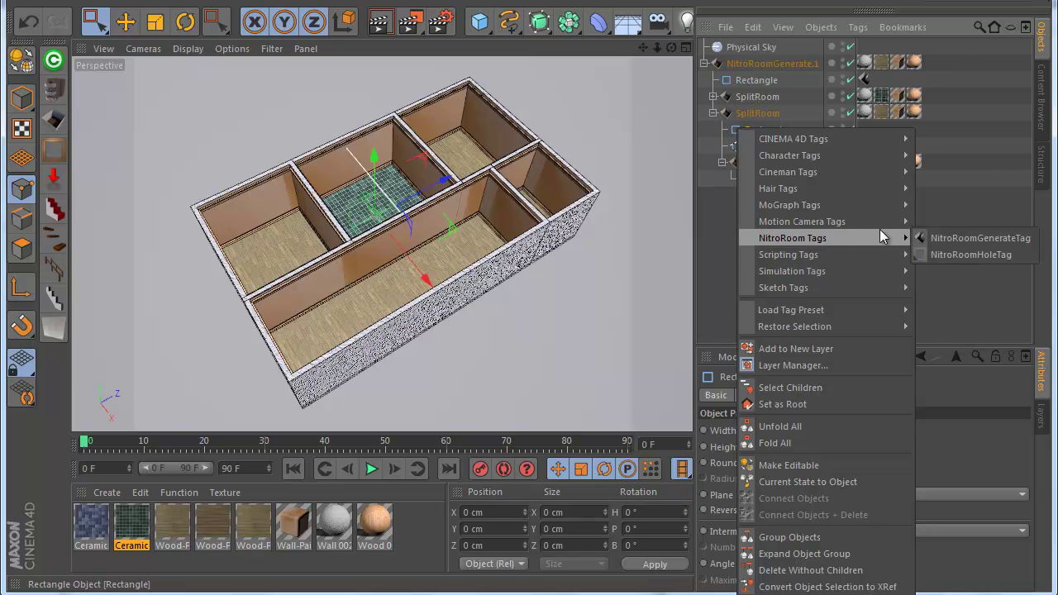
click(970, 255)
- Place the hole Rectangle inside the inner split room over the wall, sized 77.8 by 316.8 cm
click(154, 21)
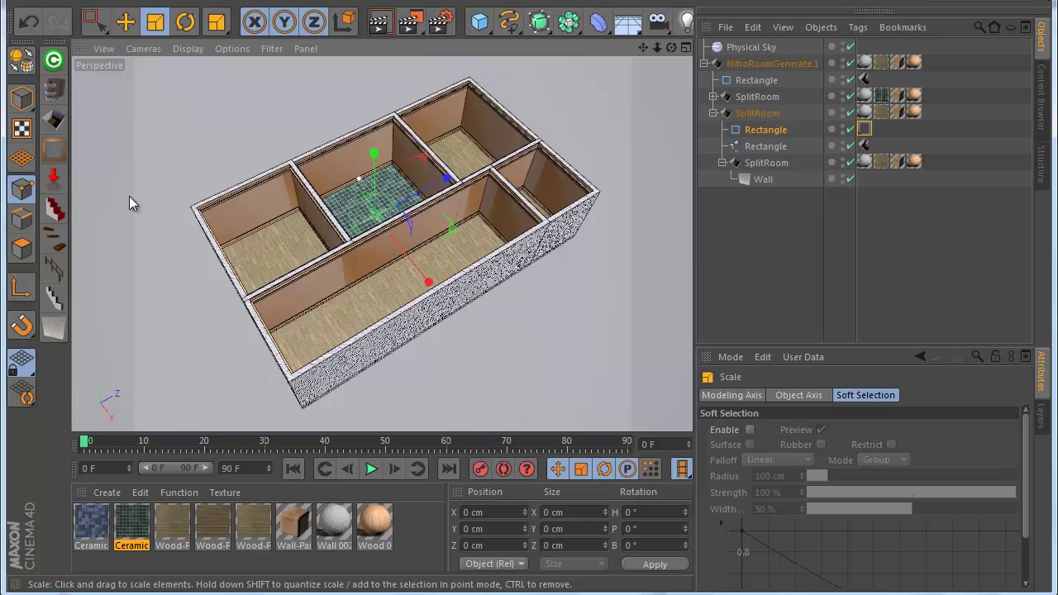
click(125, 21)
mouse_move(410, 273)
mouse_down()
mouse_move(300, 308)
mouse_move(396, 303)
mouse_up()
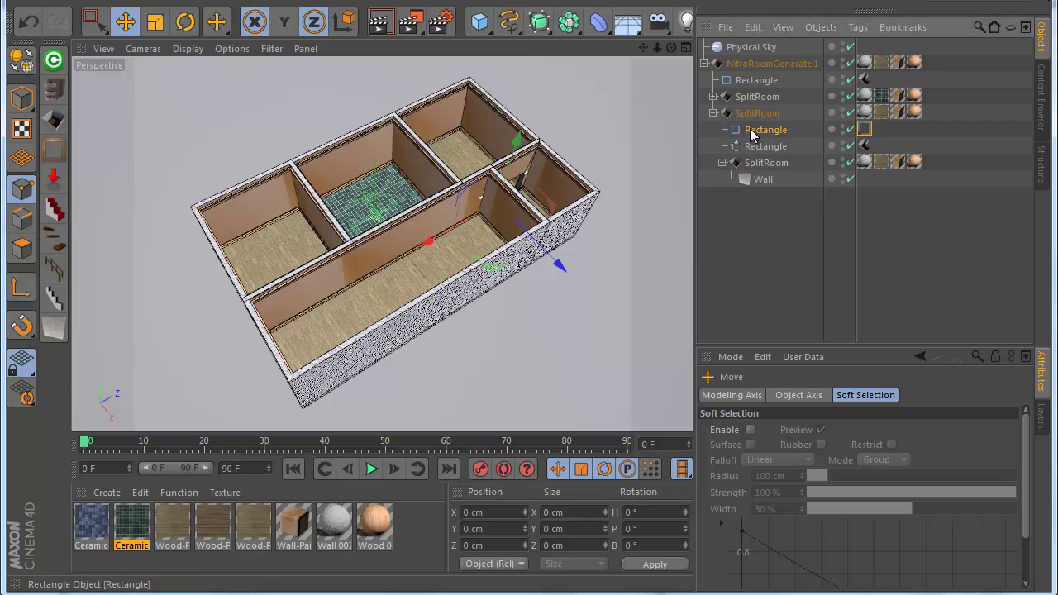
drag(748, 170, 750, 189)
drag(585, 272, 558, 280)
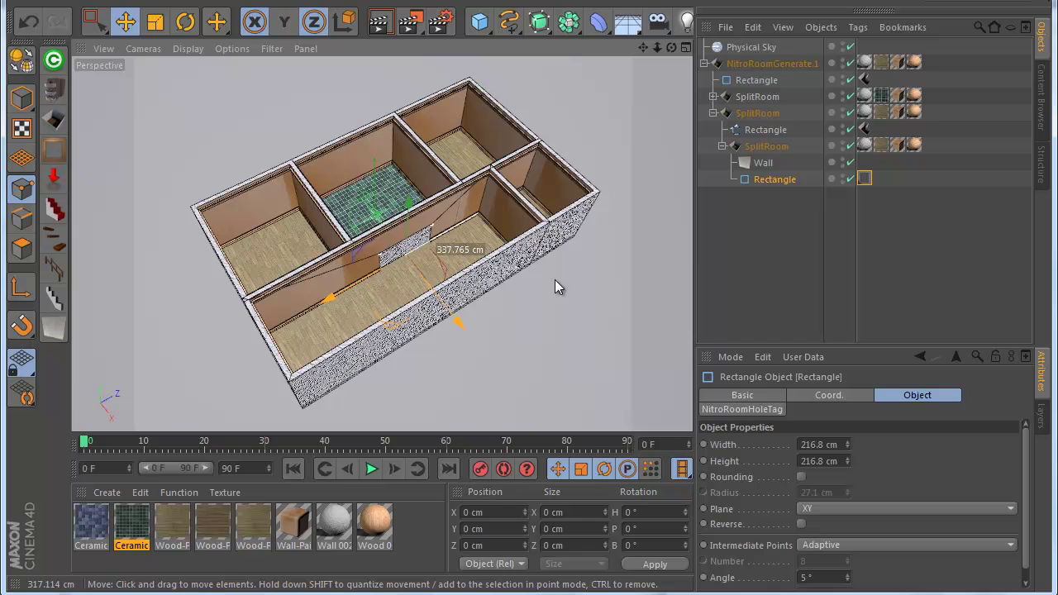
mouse_move(849, 459)
mouse_down()
mouse_move(843, 469)
mouse_move(850, 438)
mouse_up()
click(759, 147)
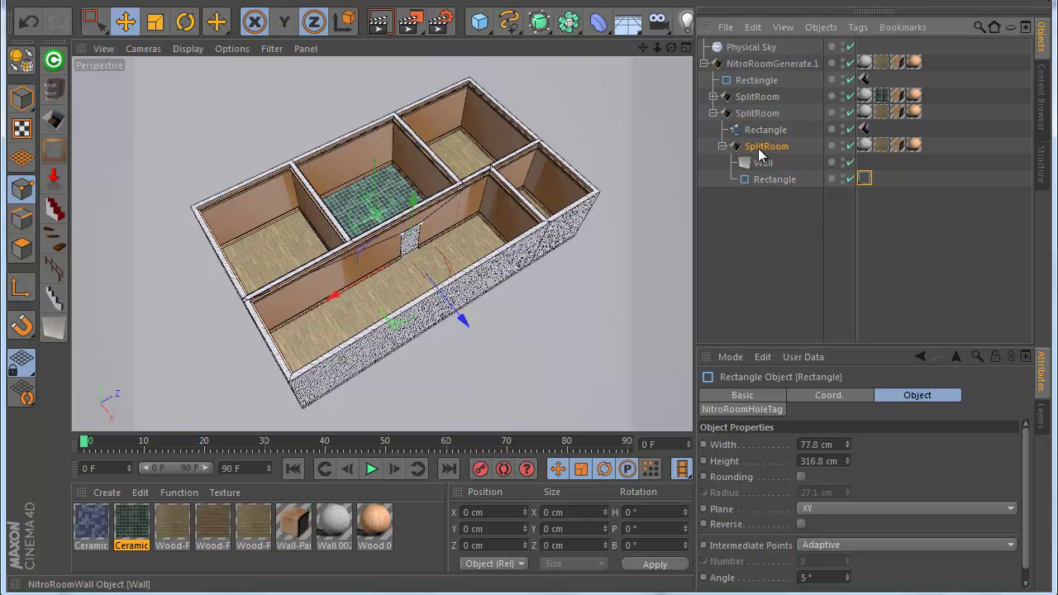
- Add the doorway Rectangle to the top SplitRoom's Collision 'List Stairs and Hole' field
click(713, 96)
click(758, 96)
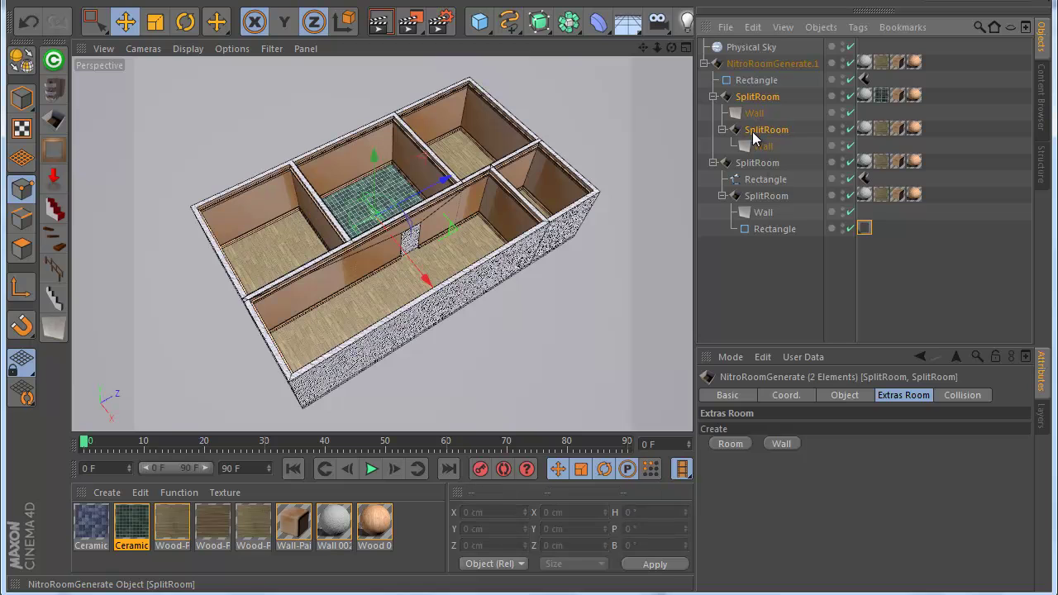
click(963, 399)
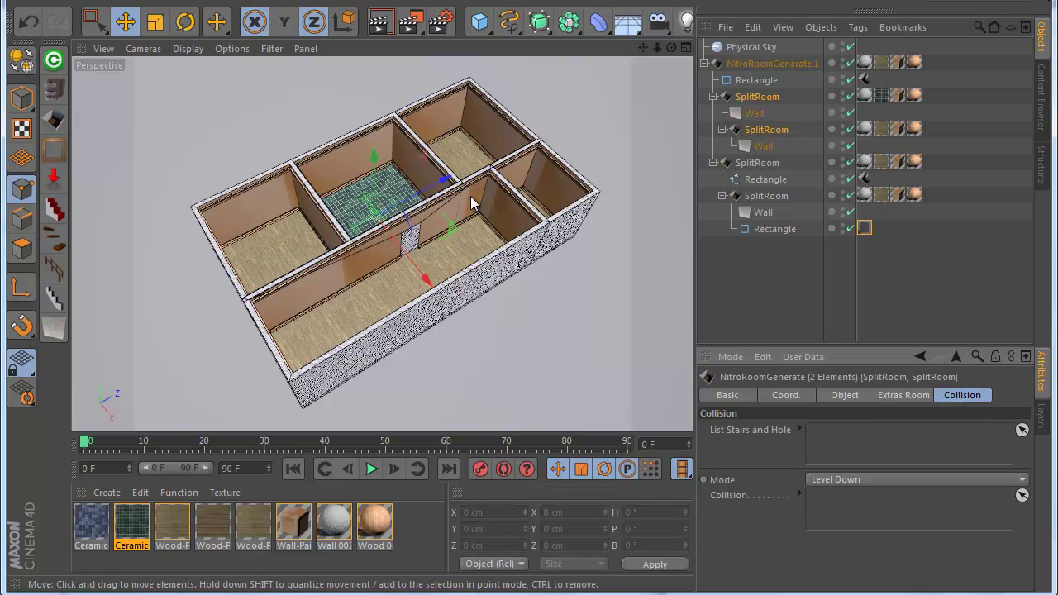
click(762, 100)
drag(833, 479, 794, 451)
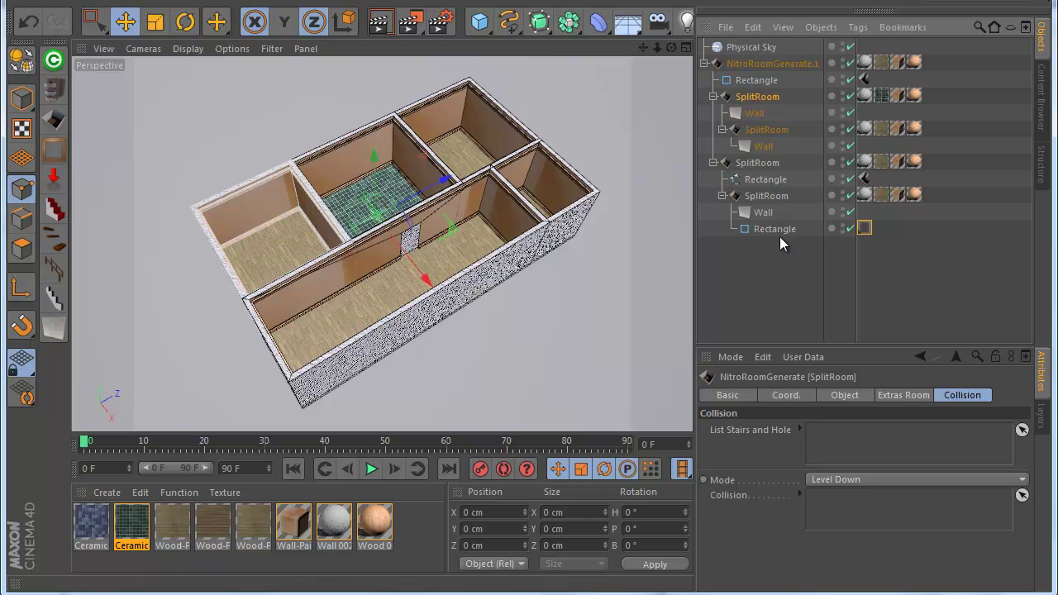
drag(840, 451, 836, 446)
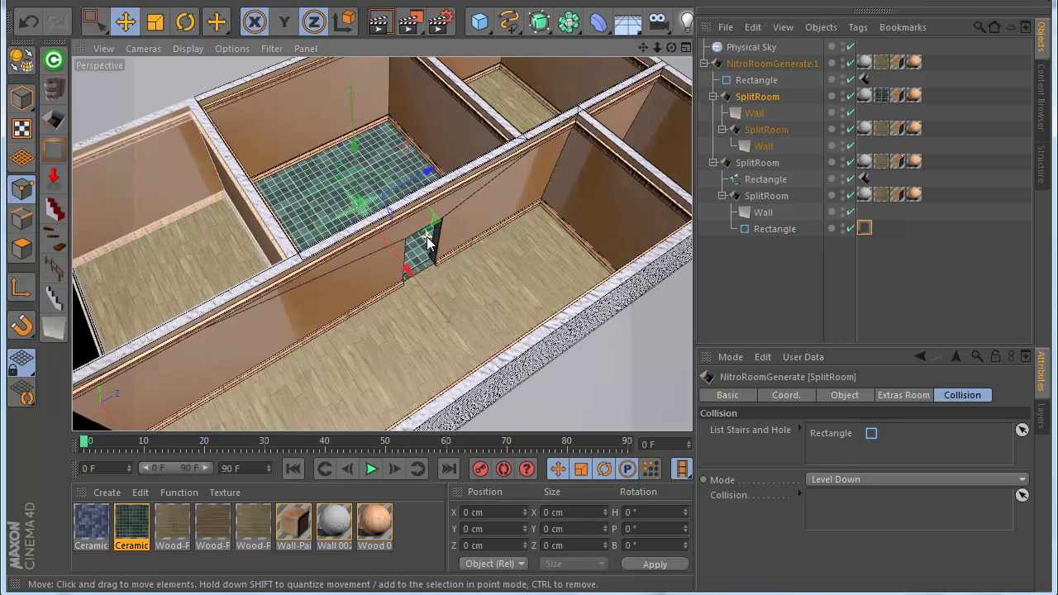
click(820, 297)
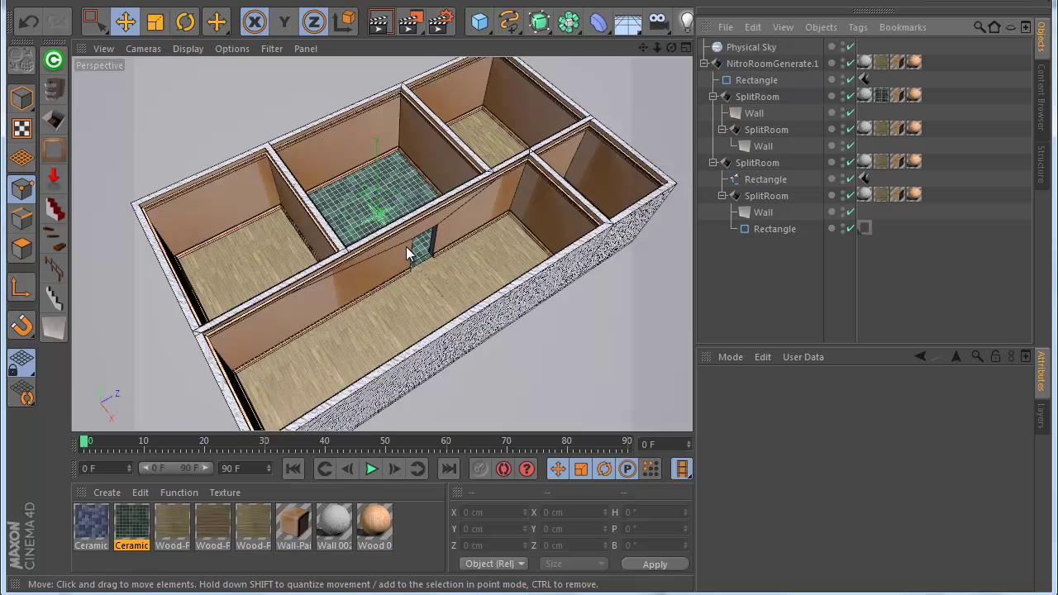
alt+drag(367, 253, 356, 276)
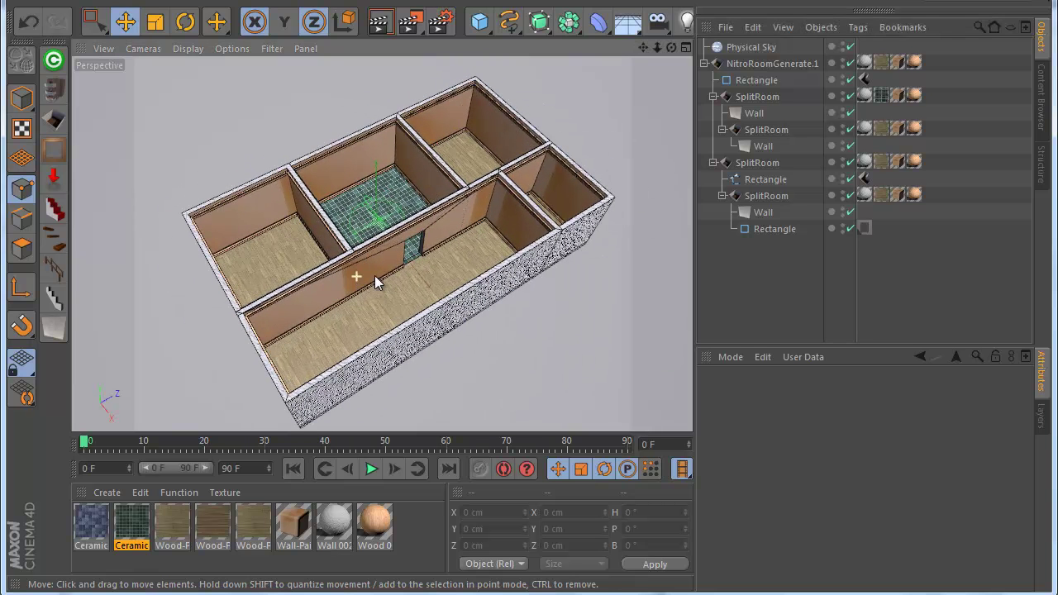
click(582, 267)
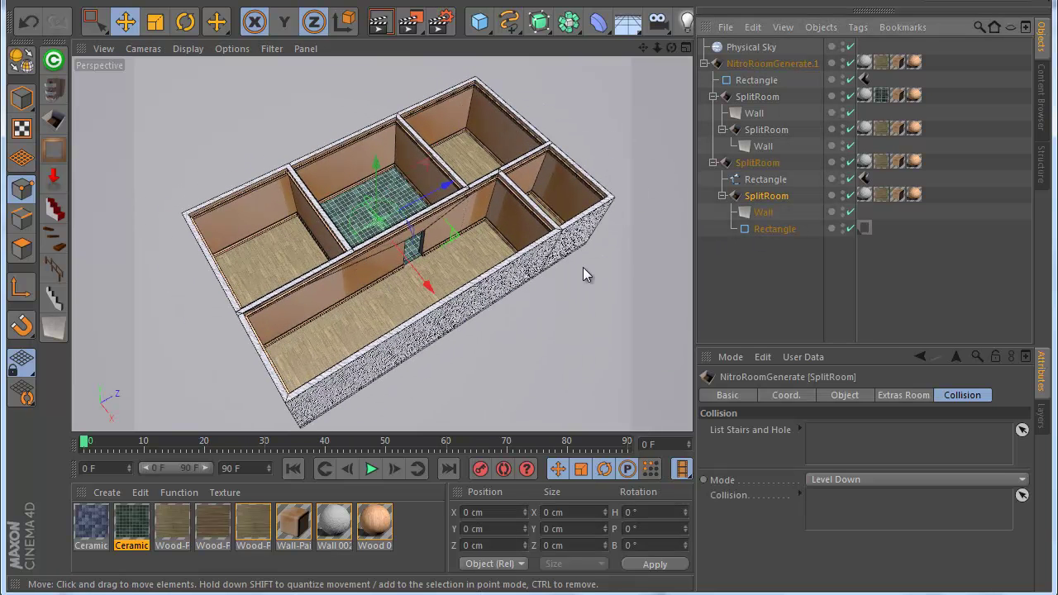
- Rotate the inner wall to -90° so it runs lengthwise, and stretch the split room
click(764, 214)
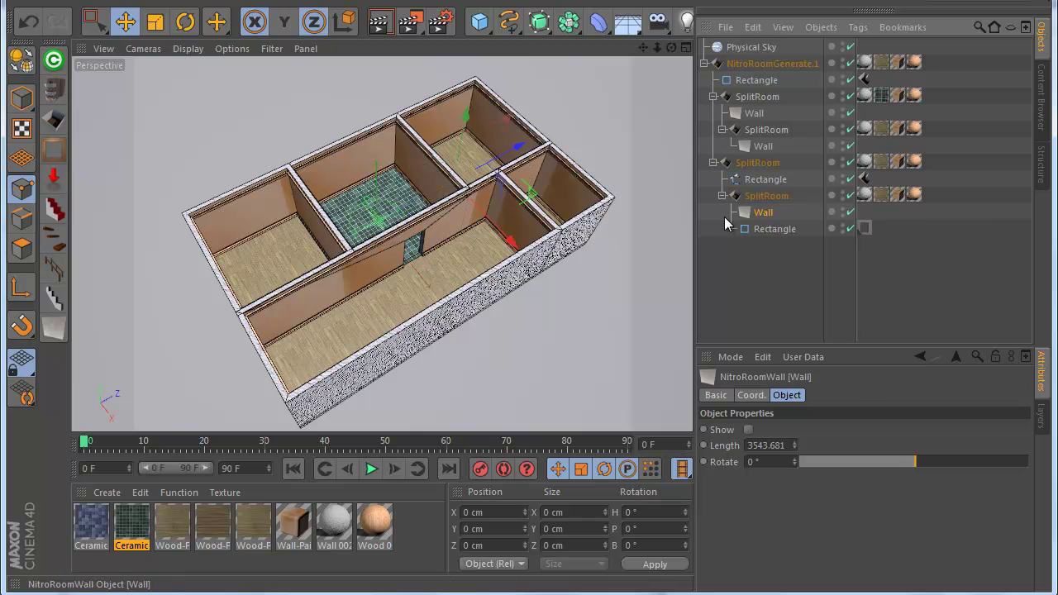
drag(869, 461, 784, 460)
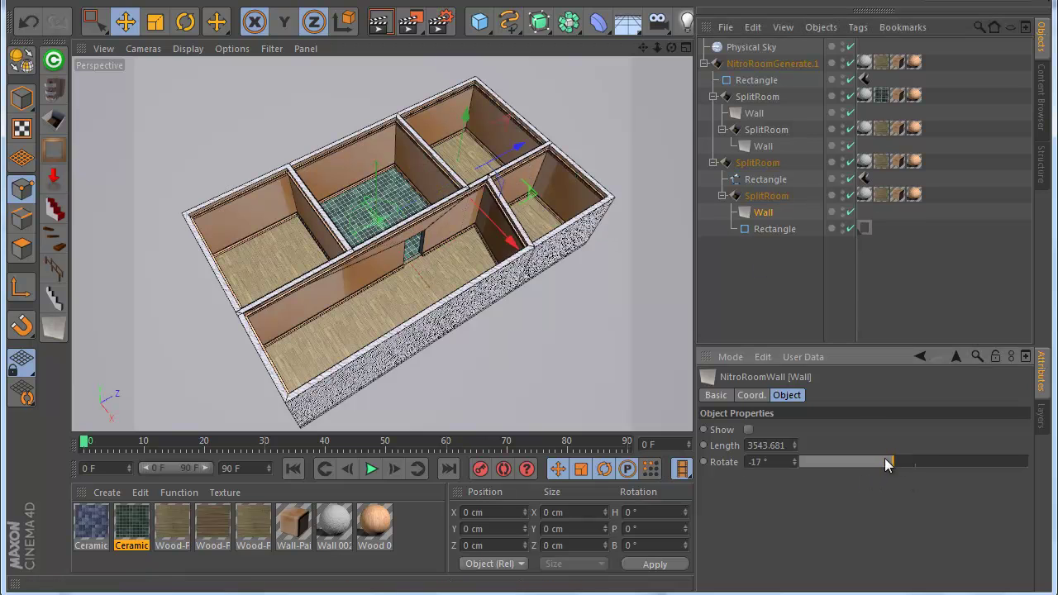
drag(541, 286, 580, 313)
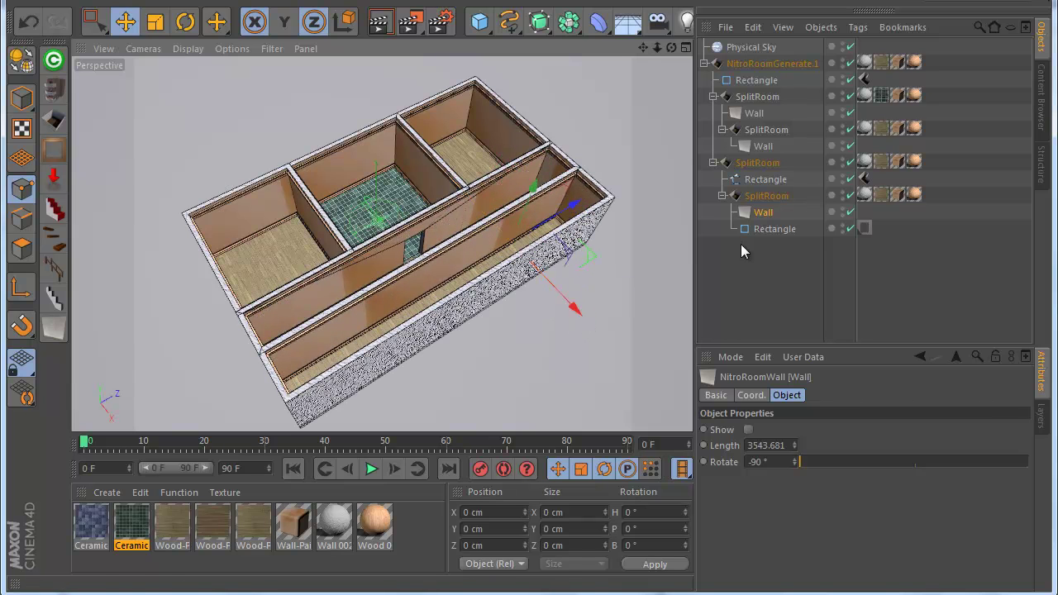
- Add a new dividing wall inside the inner split room to split the corridor
click(763, 196)
click(881, 397)
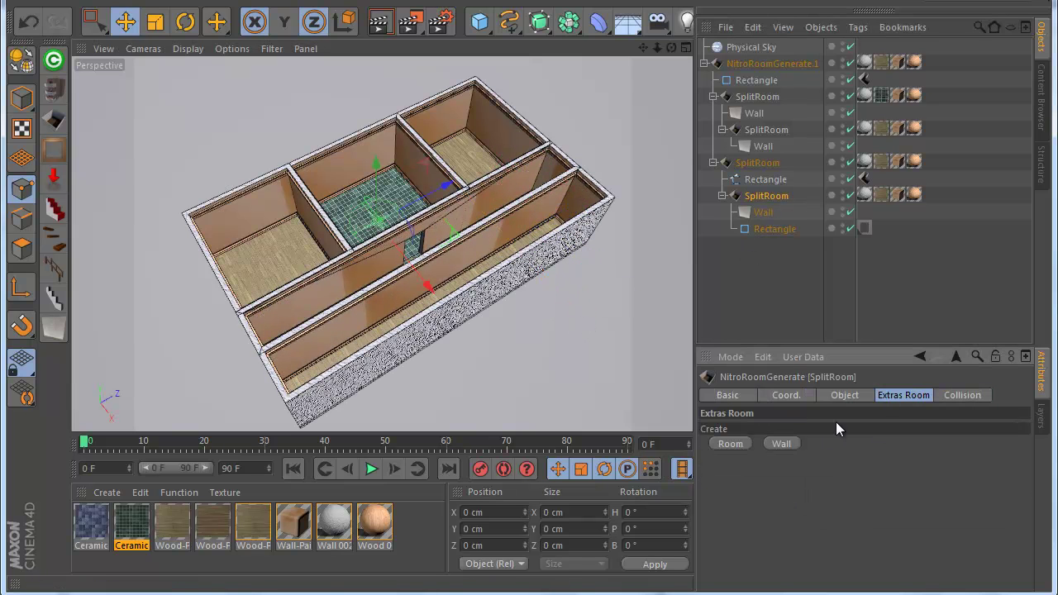
click(781, 445)
mouse_move(669, 49)
mouse_down()
mouse_move(530, 374)
mouse_move(652, 71)
mouse_up()
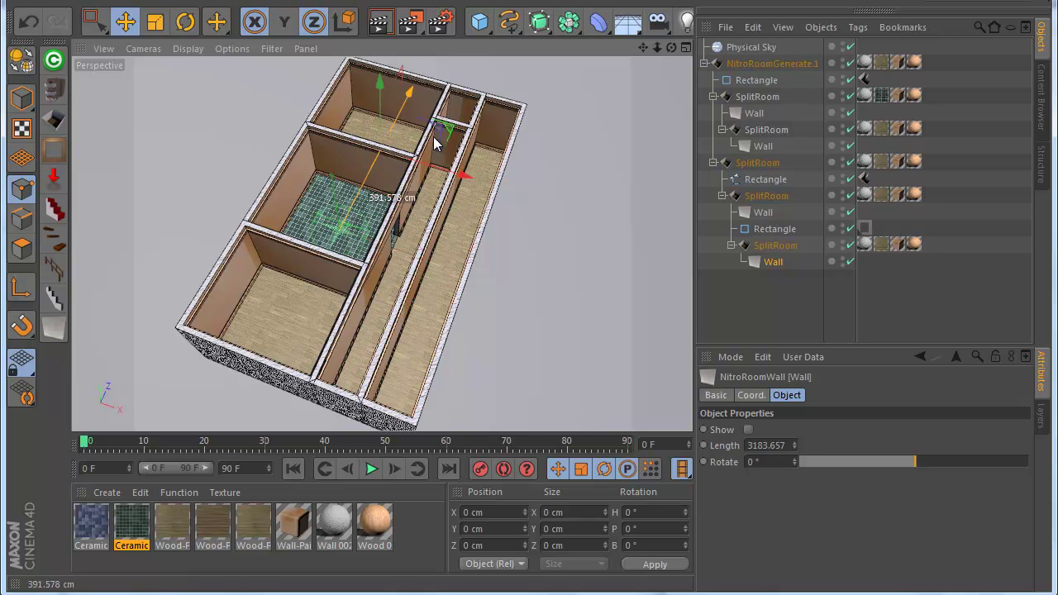
click(386, 213)
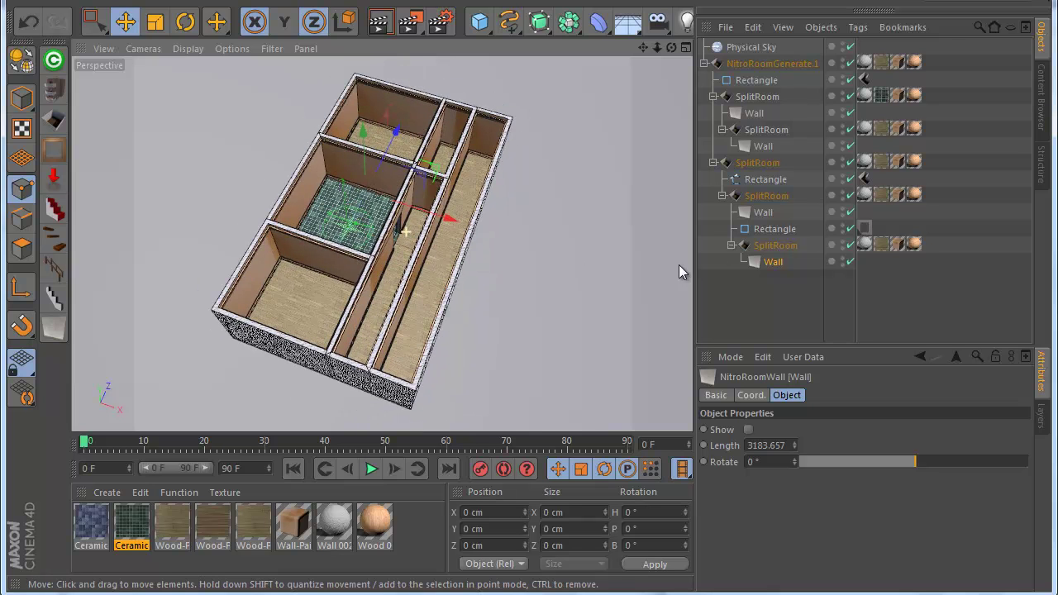
click(760, 181)
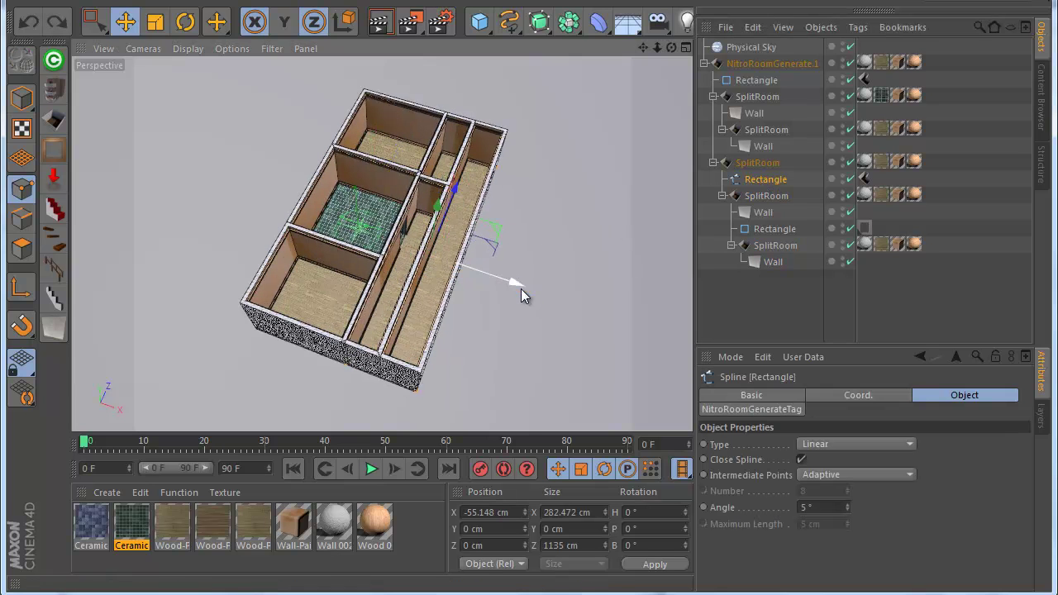
- Box-select the Rectangle outline's right-side points and move them along X to widen the room
click(22, 157)
click(95, 20)
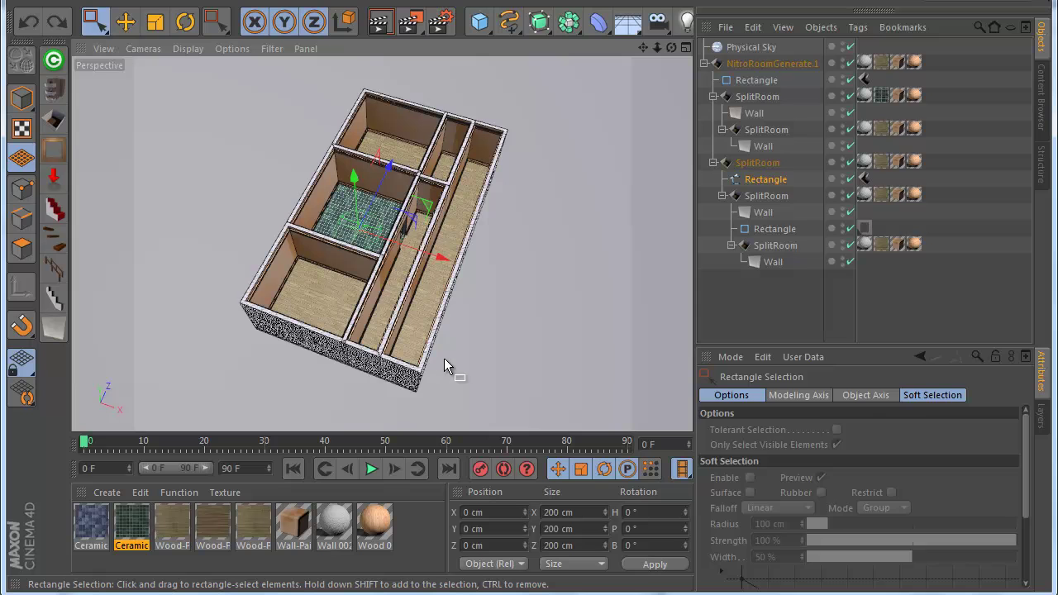
click(759, 181)
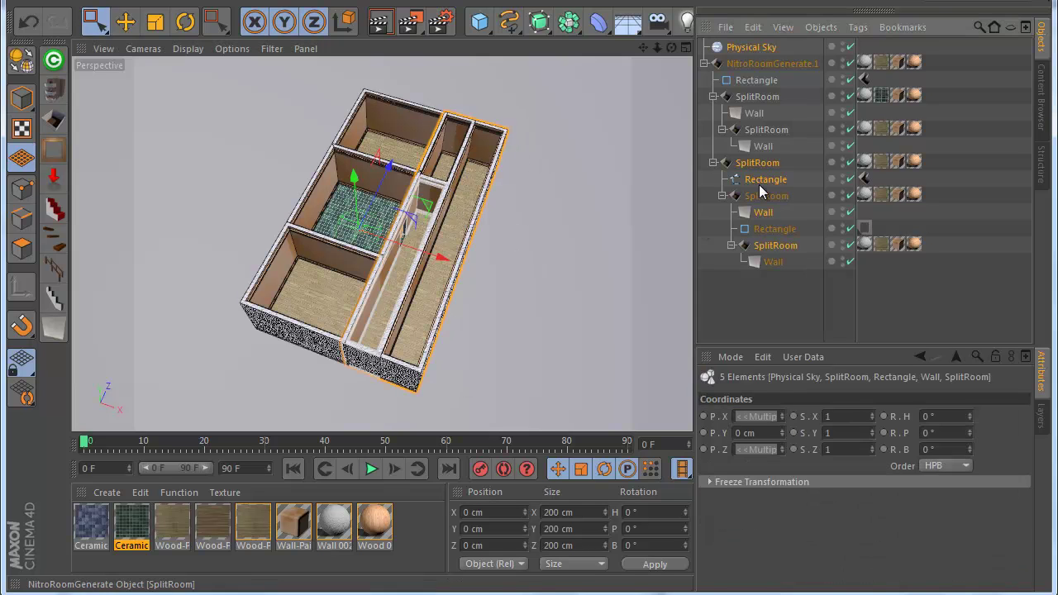
drag(623, 207, 501, 117)
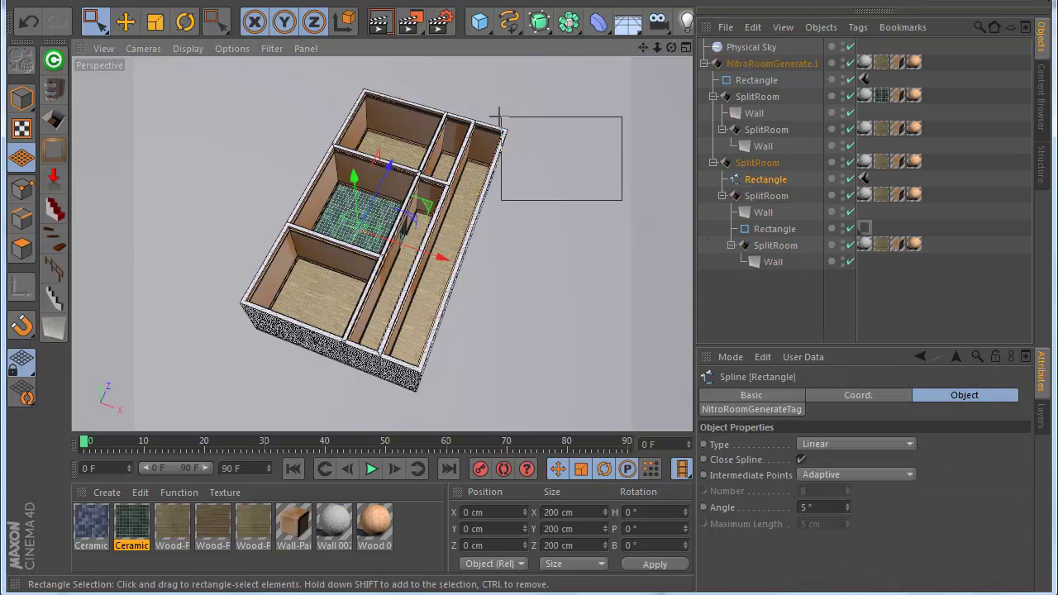
click(781, 179)
key(Return)
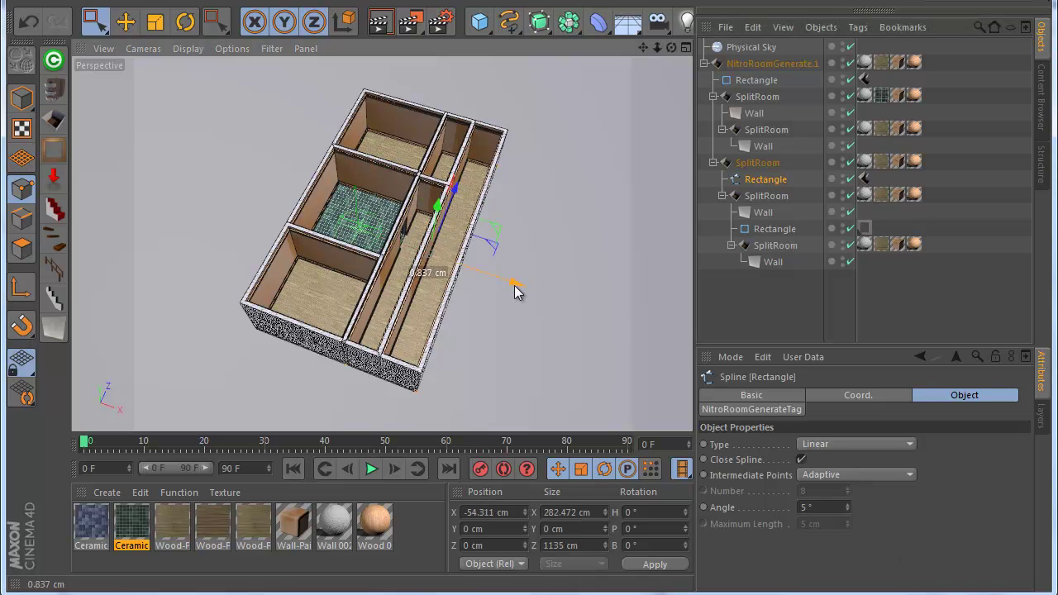
drag(547, 356, 498, 166)
shift+drag(415, 355, 415, 358)
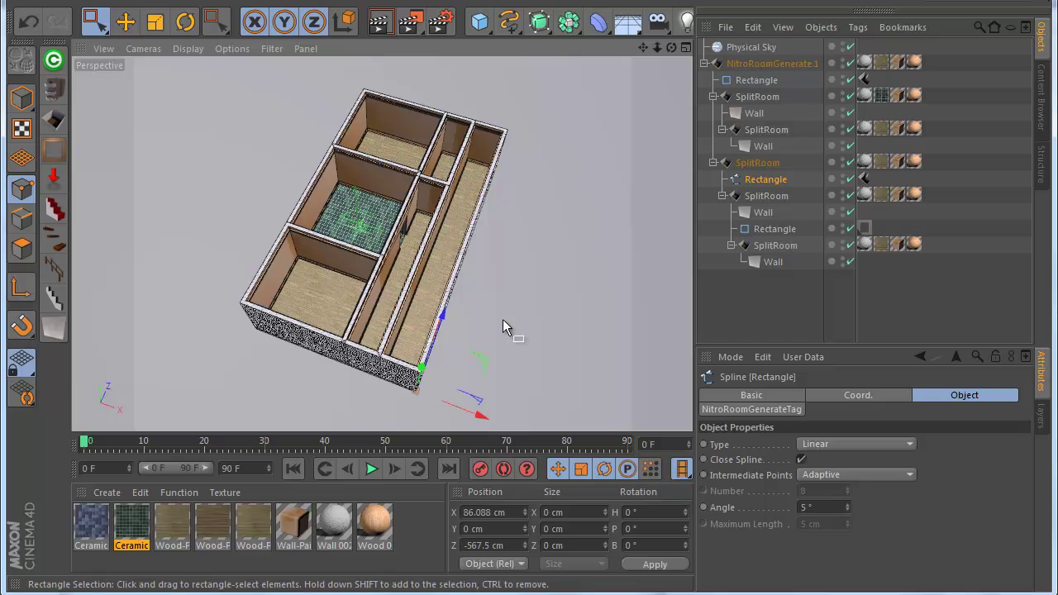
shift+drag(496, 141, 496, 142)
drag(541, 238, 554, 305)
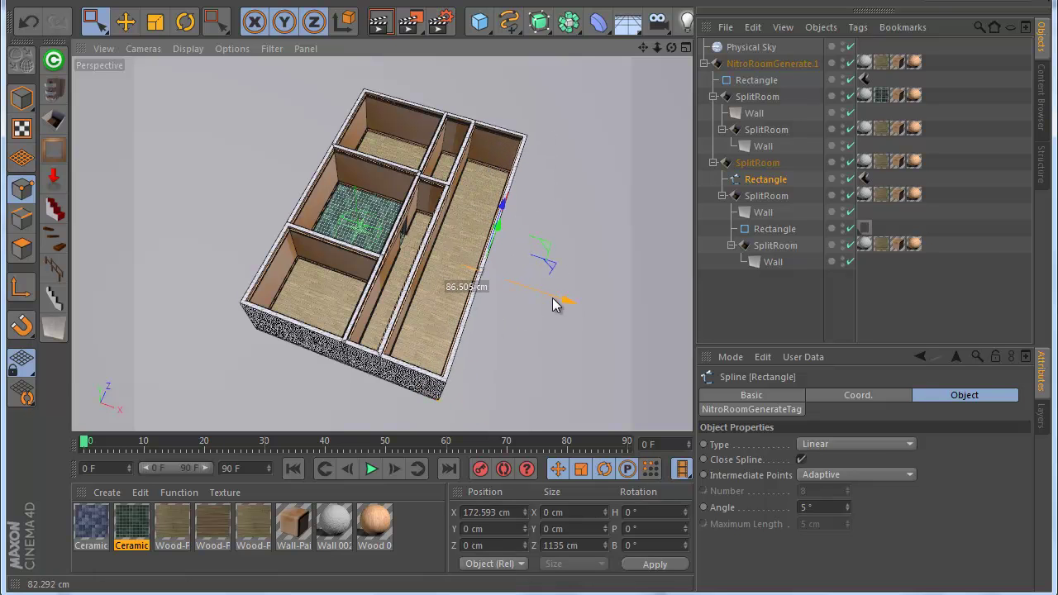
- Slide the inner wall to narrow the right-hand corridor
click(775, 246)
click(773, 262)
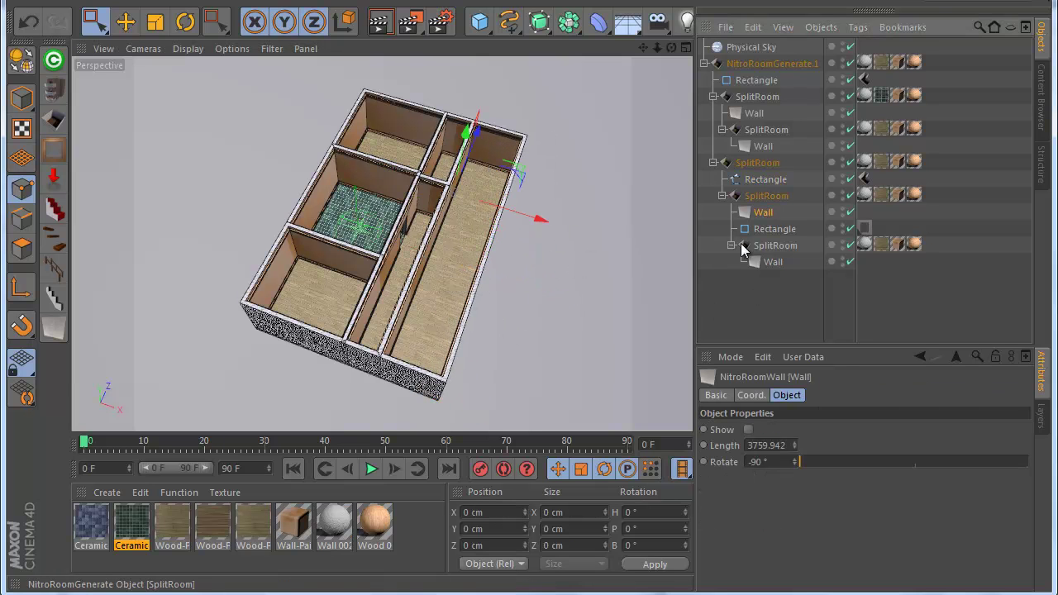
click(764, 213)
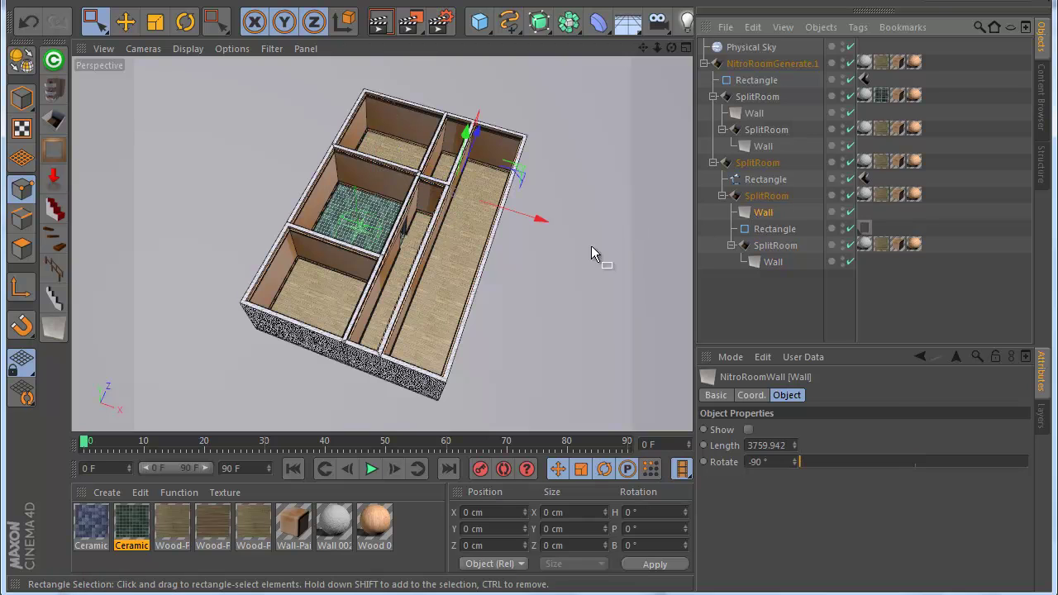
drag(545, 217, 566, 233)
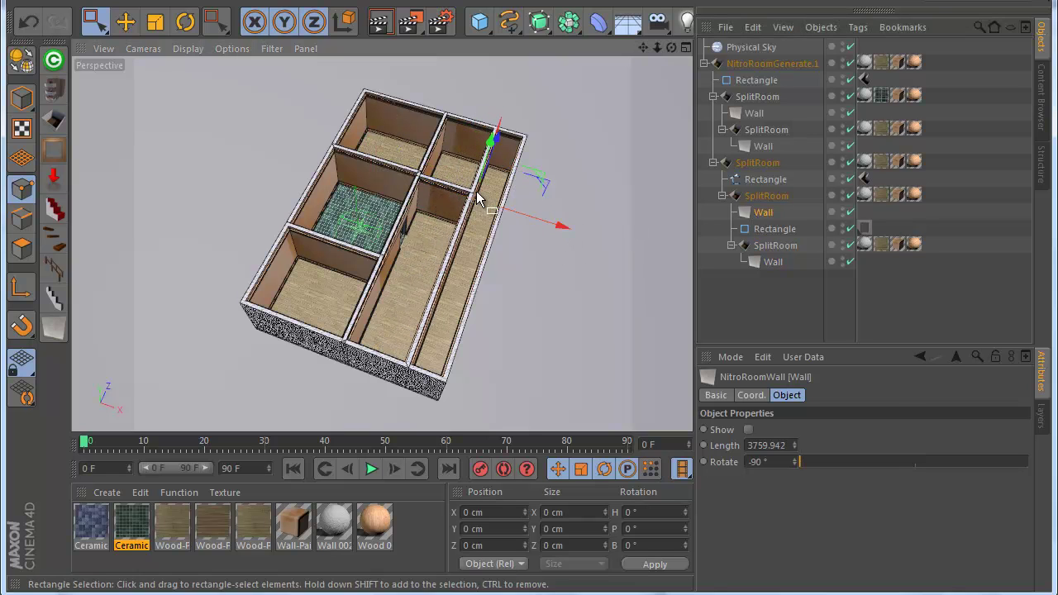
- Set First Point on the outline's selected point and reposition the wall
click(754, 182)
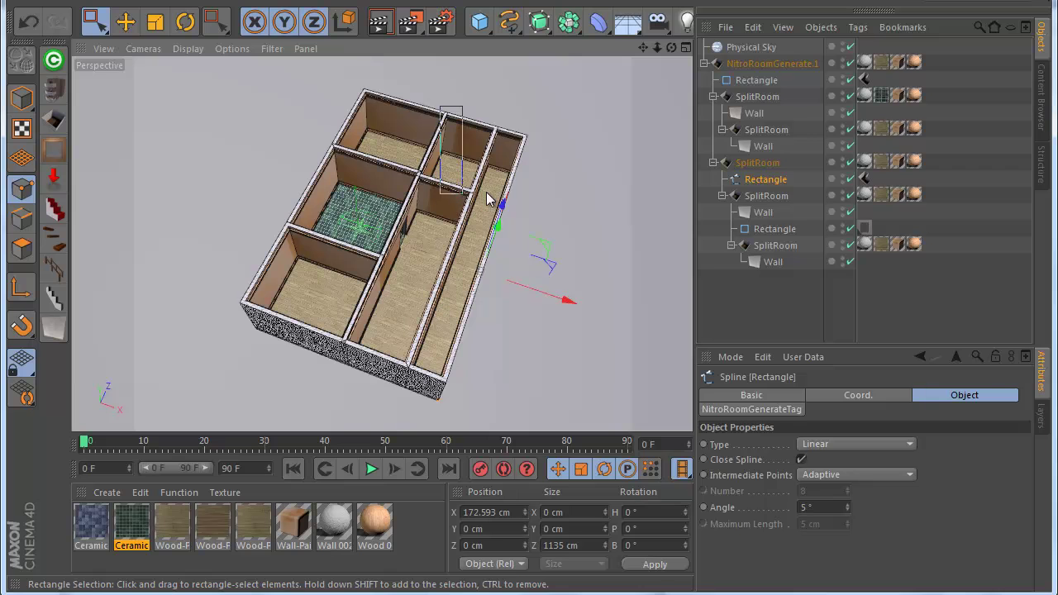
right_click(568, 207)
click(623, 394)
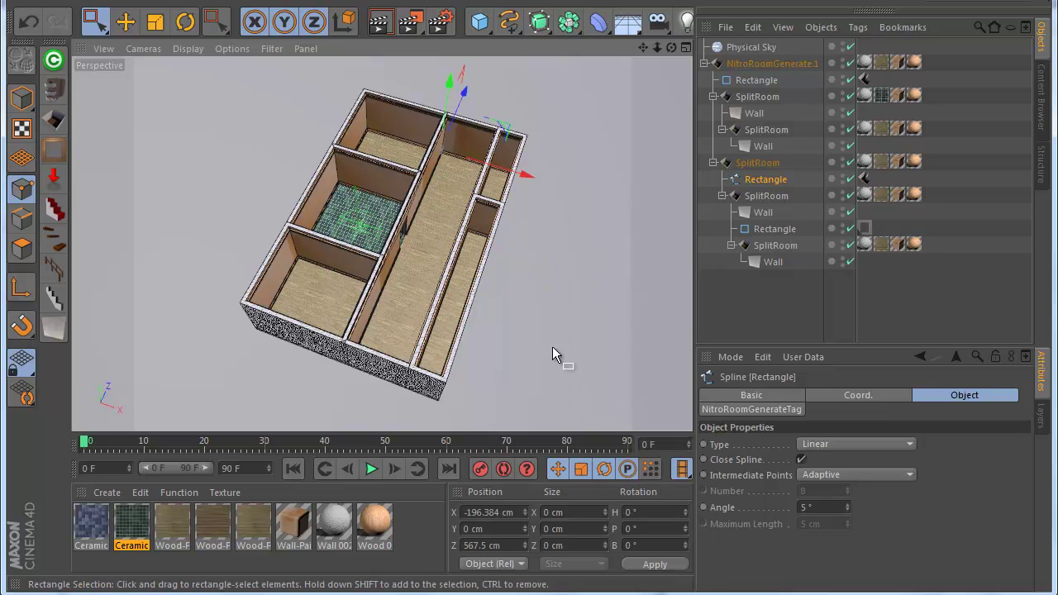
click(542, 229)
drag(543, 227, 524, 218)
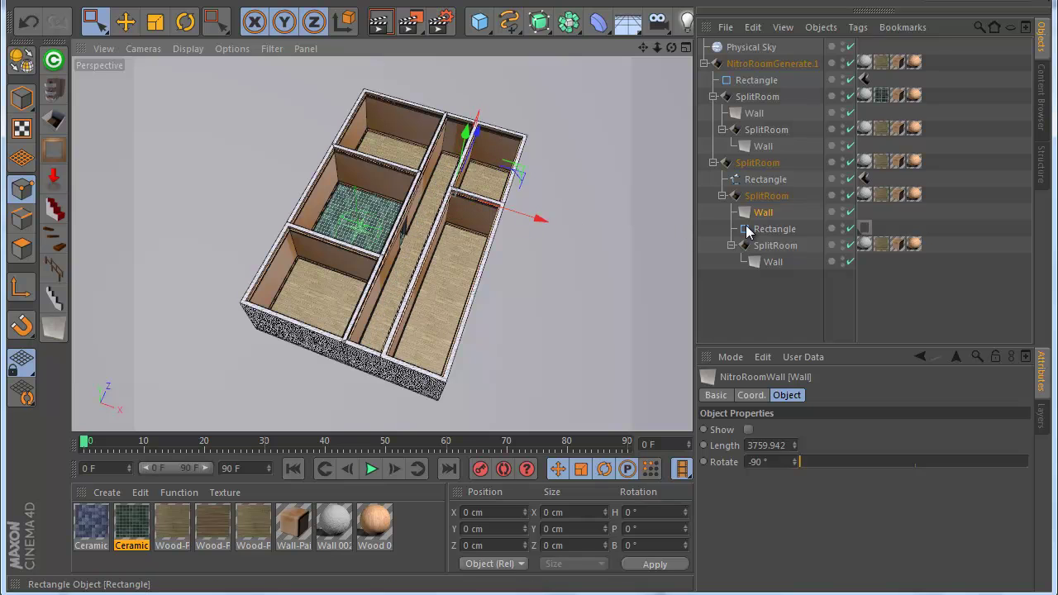
- Inspect the newest wall, the right-hand room's wall and the inner rectangle cutout
click(762, 263)
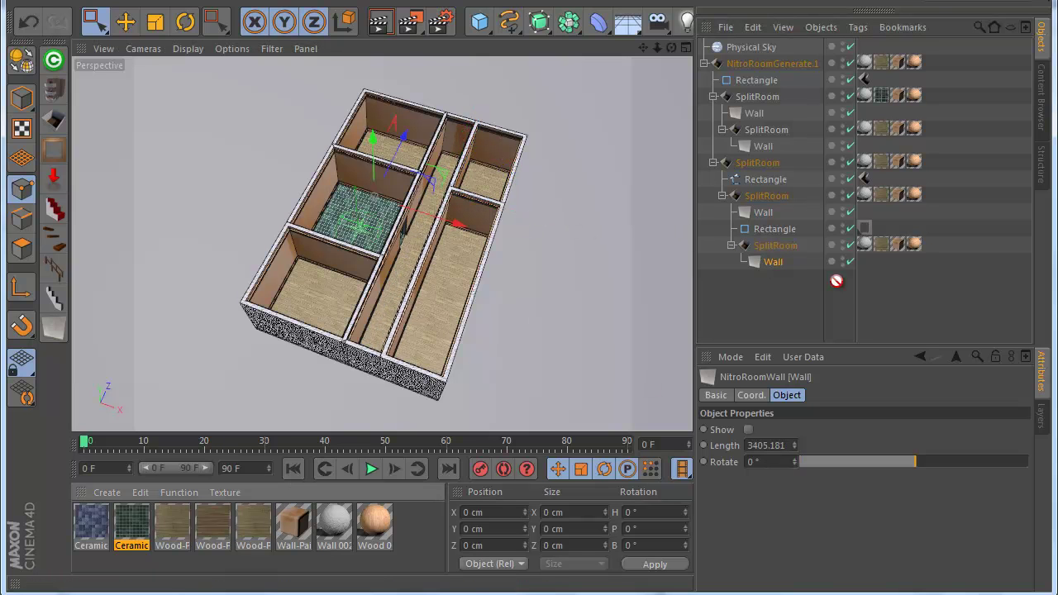
scroll(451, 235, up, 2)
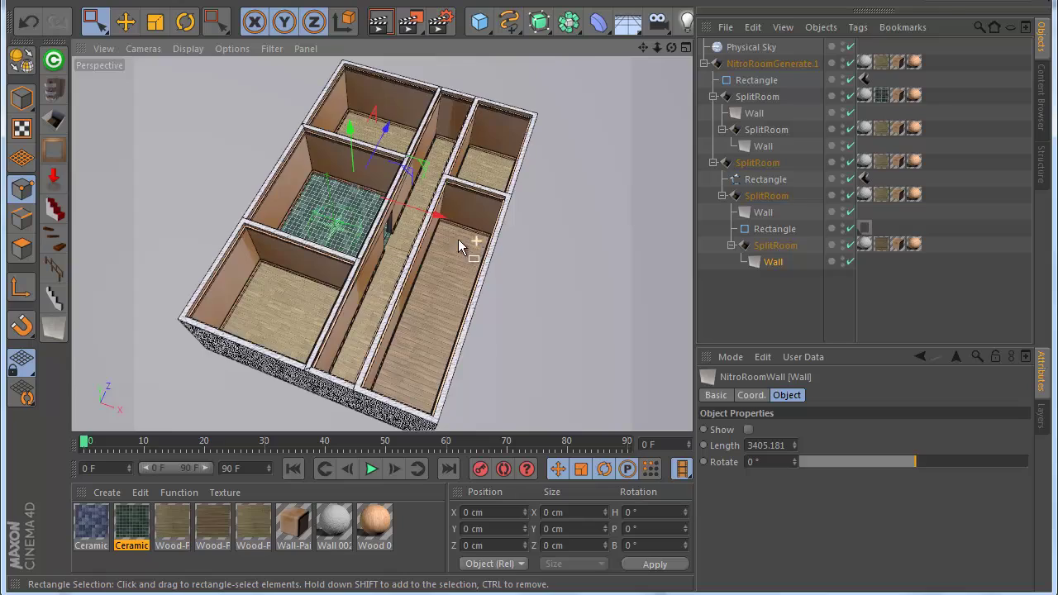
scroll(440, 235, up, 3)
scroll(529, 369, down, 4)
mouse_move(529, 369)
alt+mouse_down()
mouse_move(407, 278)
mouse_move(389, 240)
alt+mouse_up()
click(354, 154)
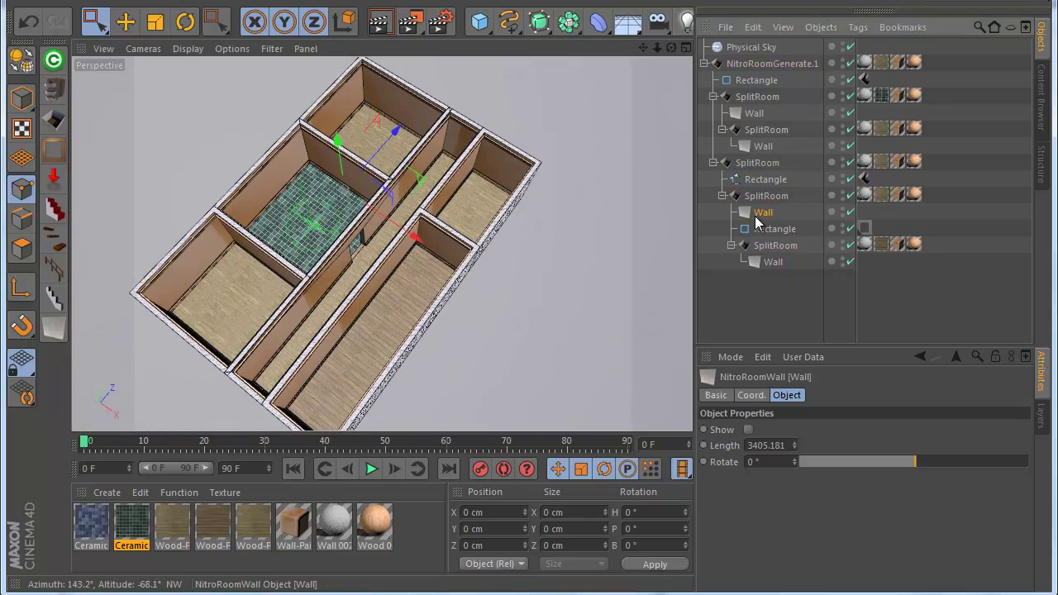
scroll(422, 256, down, 2)
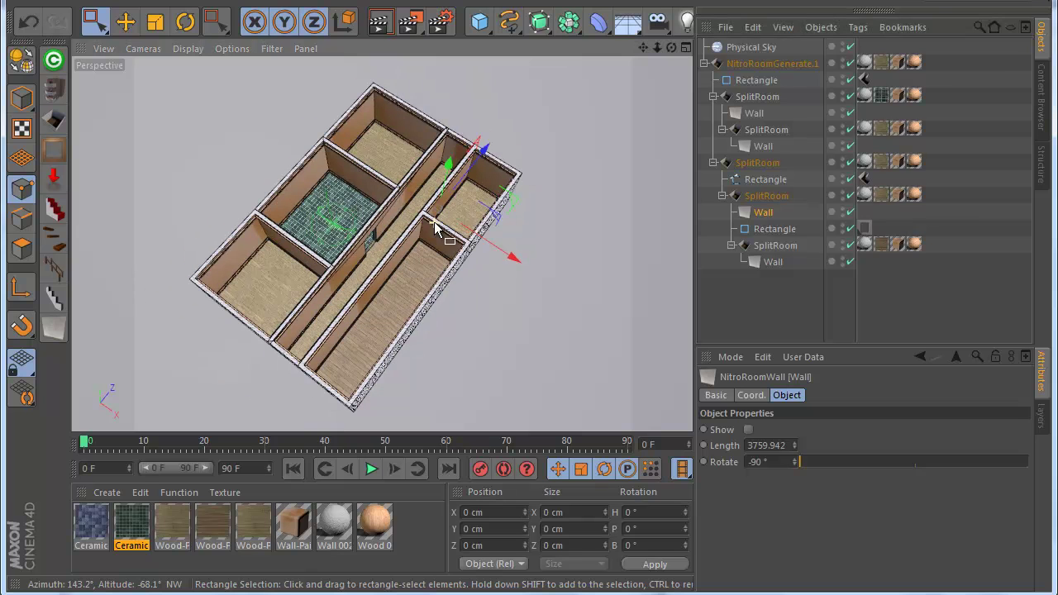
scroll(397, 315, down, 2)
click(773, 229)
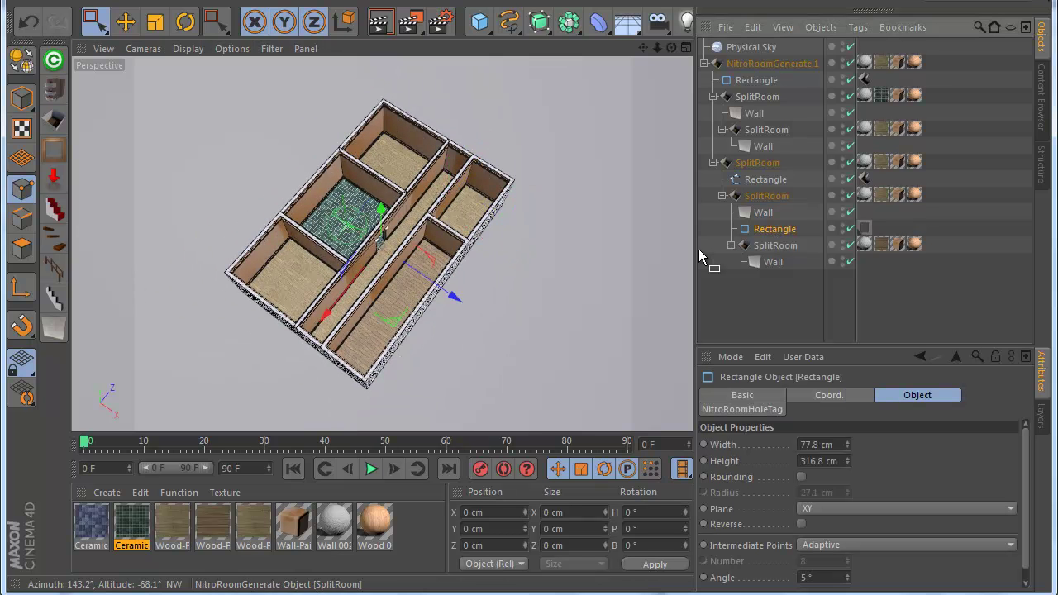
- Box-select one side of the second split room's Rectangle and drag it to lengthen the walls
click(766, 180)
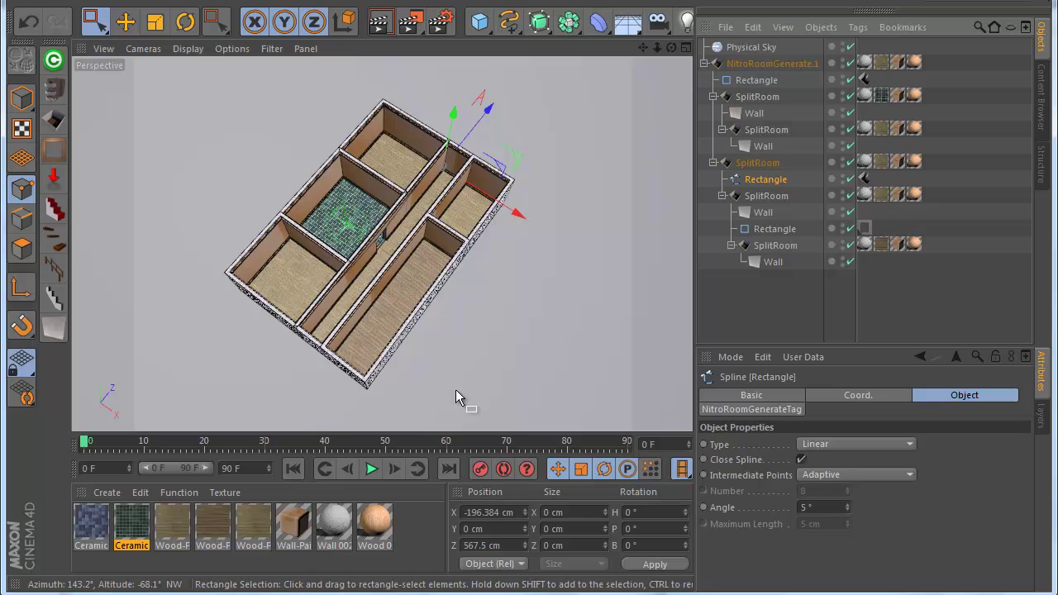
scroll(451, 389, up, 2)
scroll(451, 390, up, 2)
drag(583, 330, 477, 99)
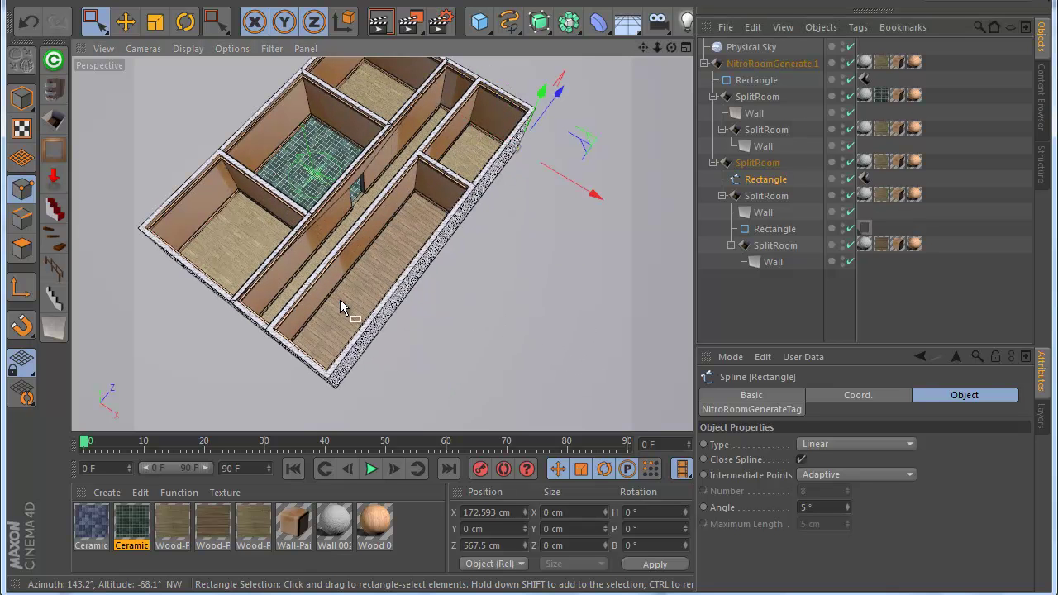
drag(505, 307, 519, 323)
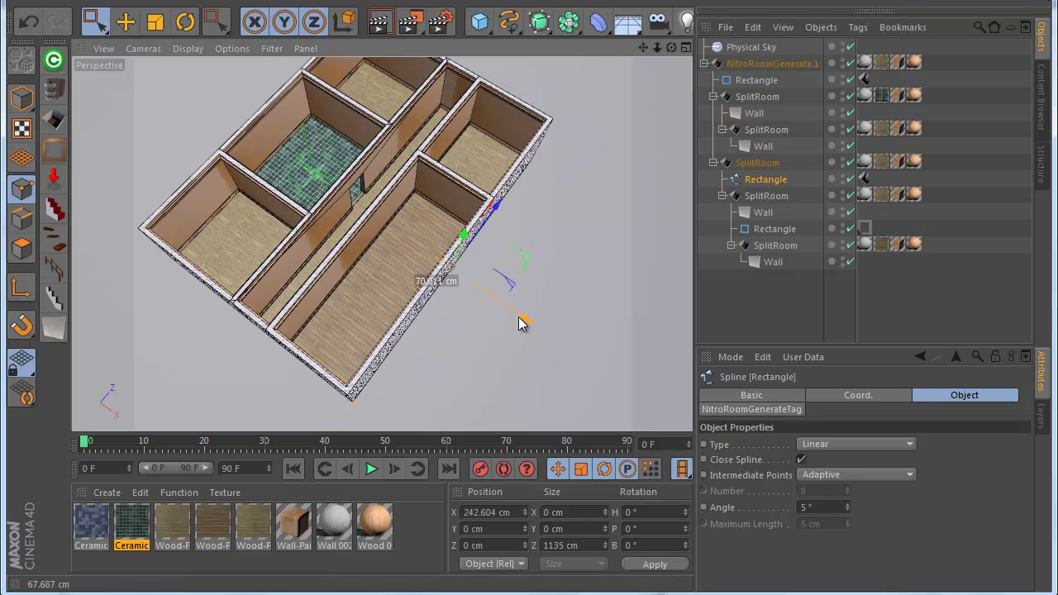
scroll(285, 213, up, 3)
scroll(285, 213, up, 2)
scroll(338, 207, up, 2)
scroll(396, 186, up, 2)
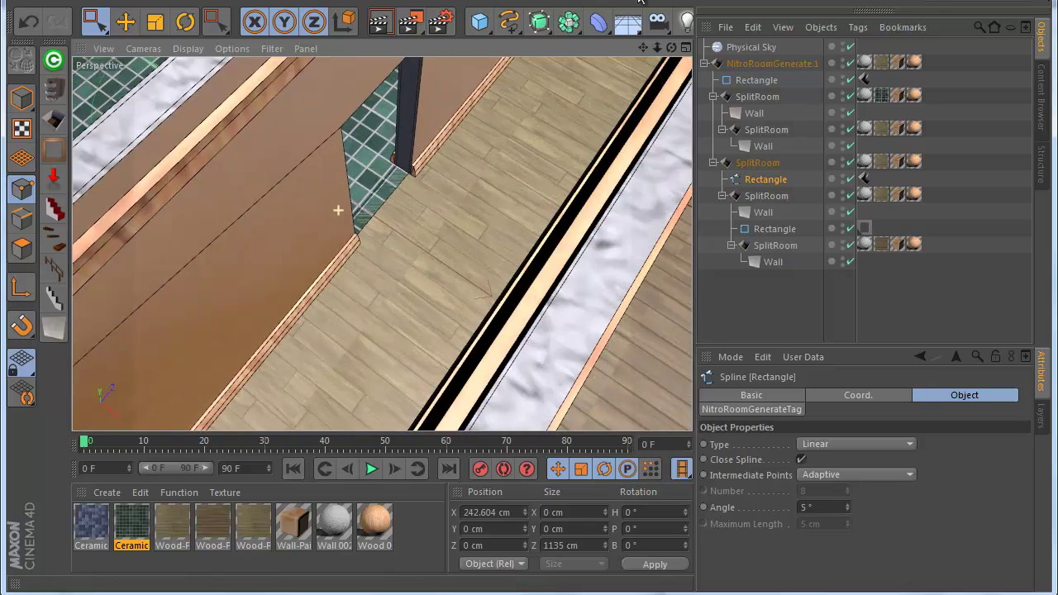
drag(677, 50, 571, 175)
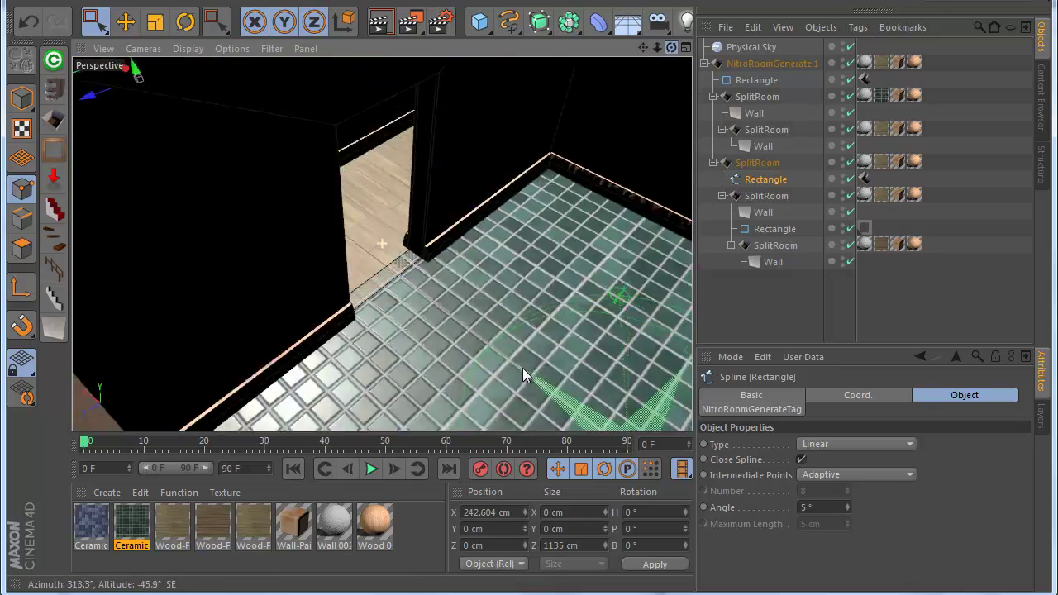
scroll(571, 176, down, 5)
mouse_move(672, 47)
mouse_down()
mouse_move(529, 374)
mouse_move(643, 63)
mouse_move(372, 252)
mouse_up()
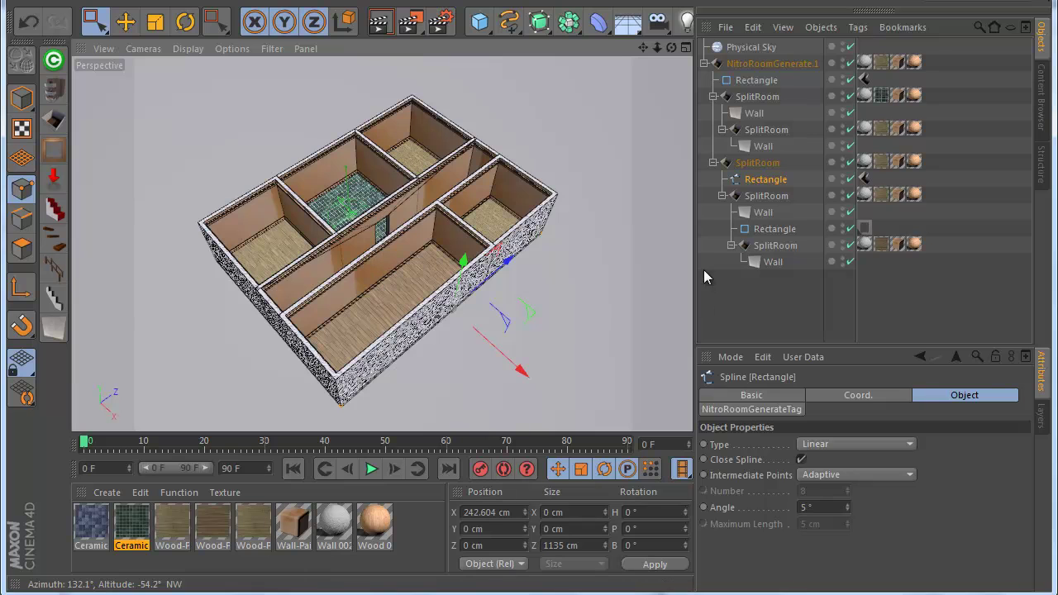
drag(798, 320, 723, 89)
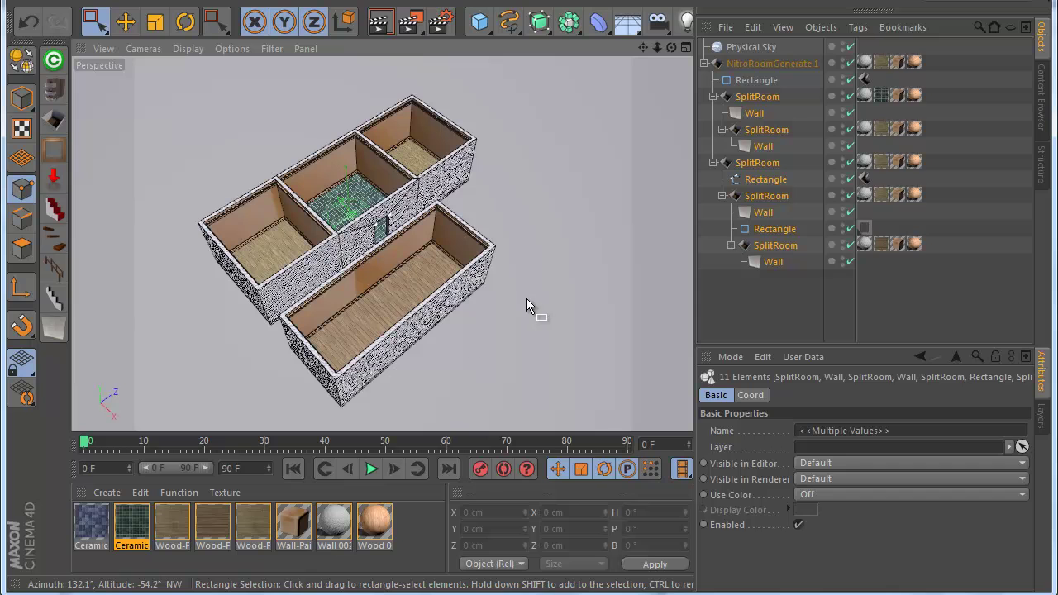
- Delete both existing split room branches and their children
click(738, 108)
key(Delete)
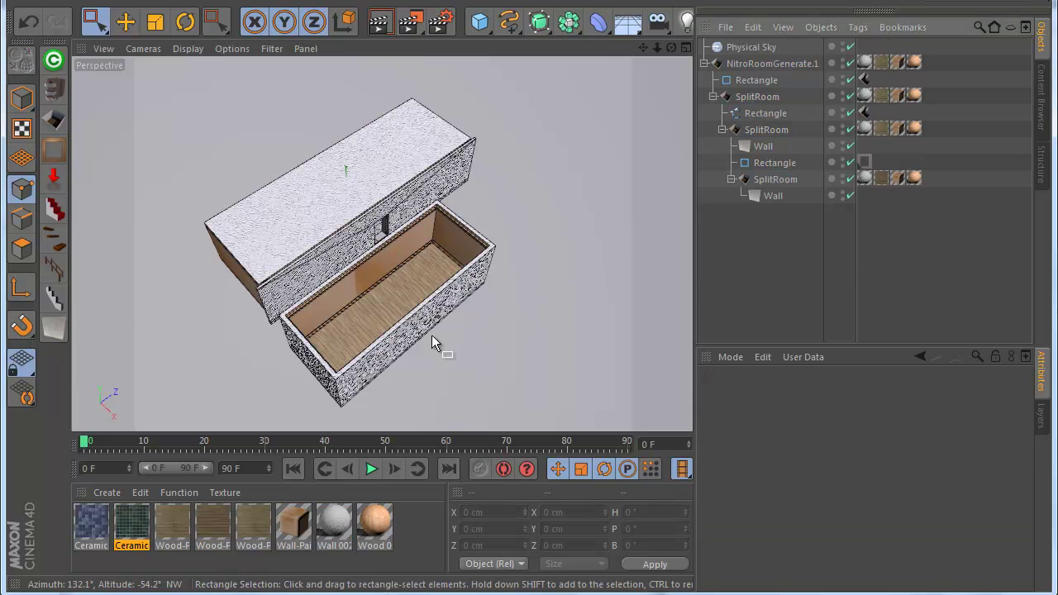
click(754, 97)
key(Delete)
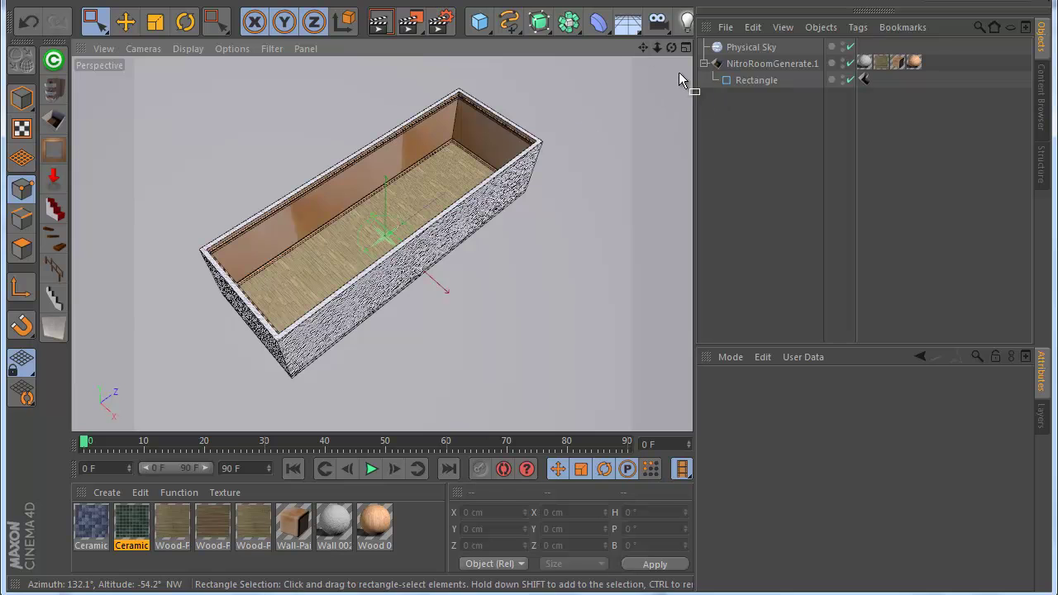
- Add one new split room to NitroRoomGenerate.1, dividing the long room in two
click(760, 64)
click(781, 444)
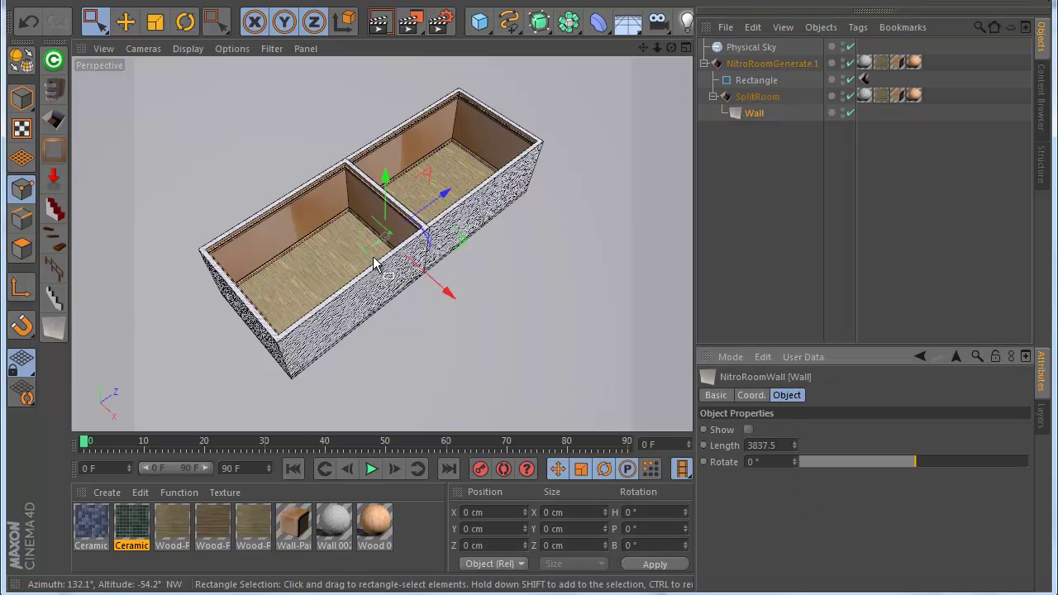
scroll(342, 207, up, 2)
scroll(376, 208, up, 2)
mouse_move(913, 463)
mouse_down()
mouse_move(833, 462)
mouse_move(985, 461)
mouse_move(914, 461)
mouse_up()
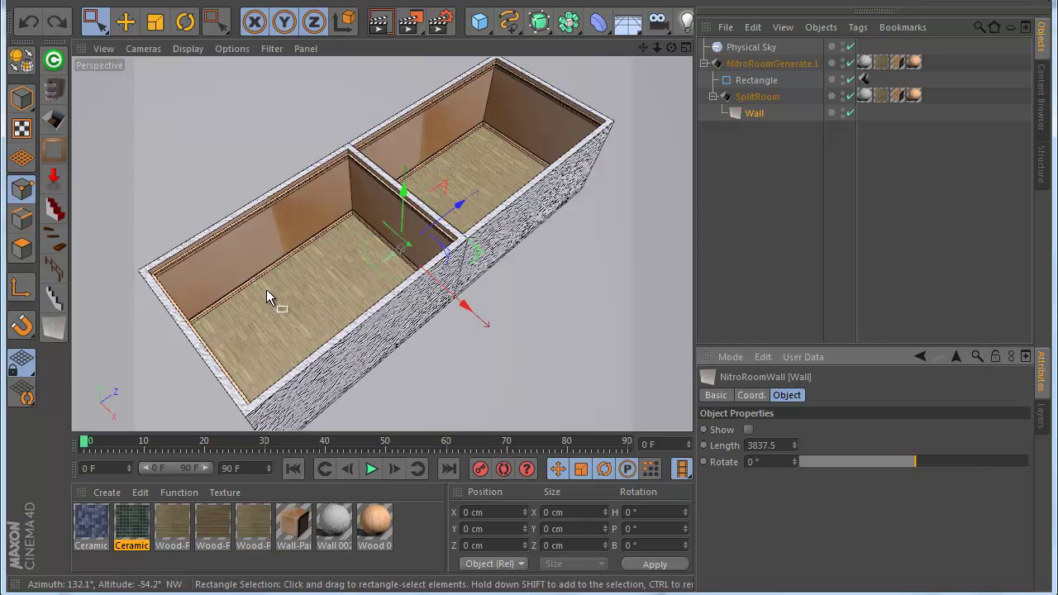
scroll(403, 339, down, 2)
click(508, 22)
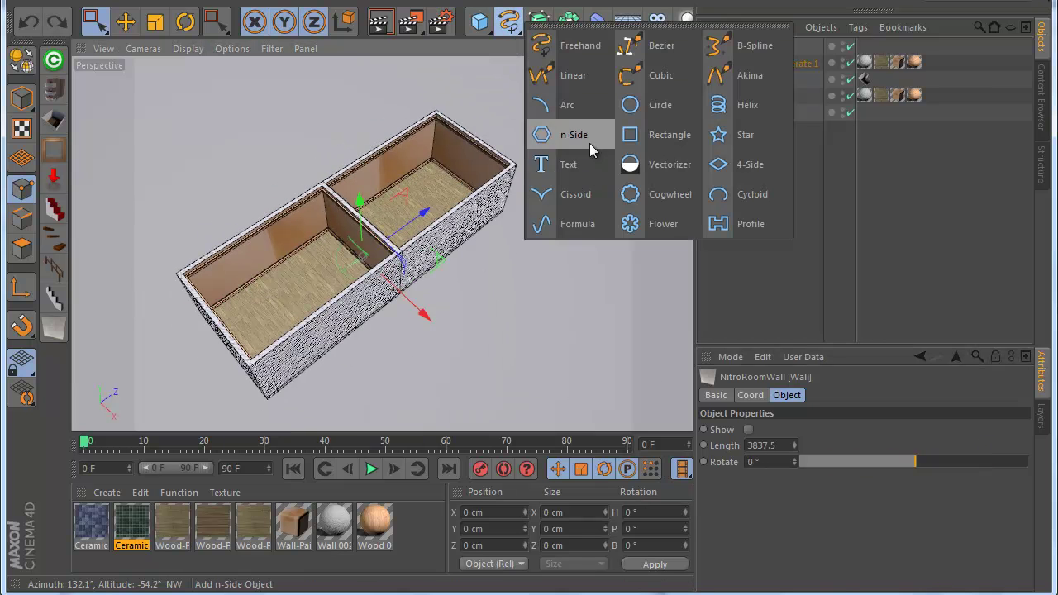
- Put a 6-sided n-Side spline under the dividing wall, adjusting its radius and scale
click(589, 143)
drag(748, 47, 728, 133)
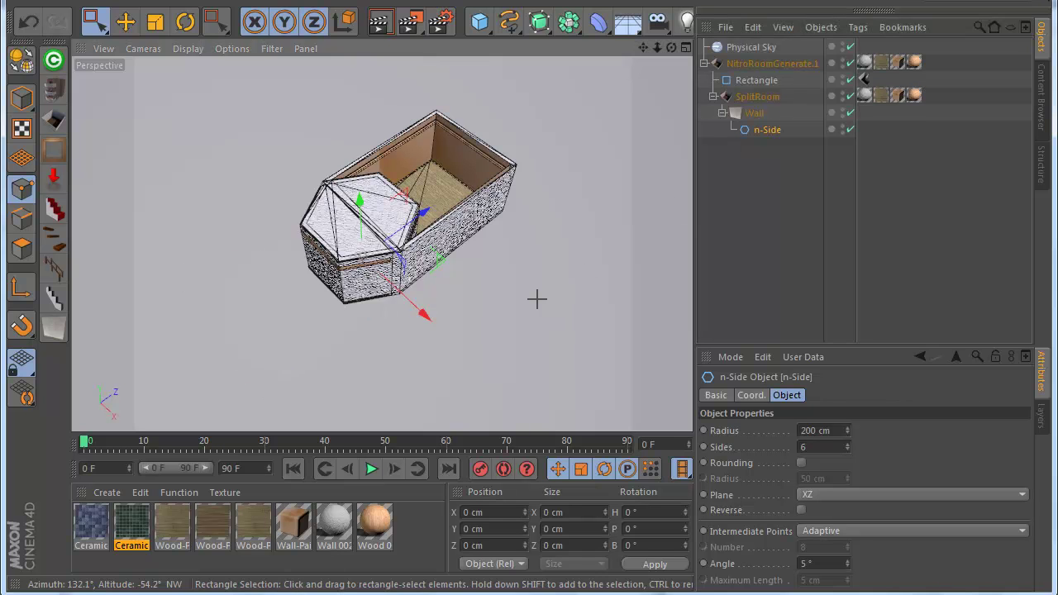
drag(468, 350, 453, 330)
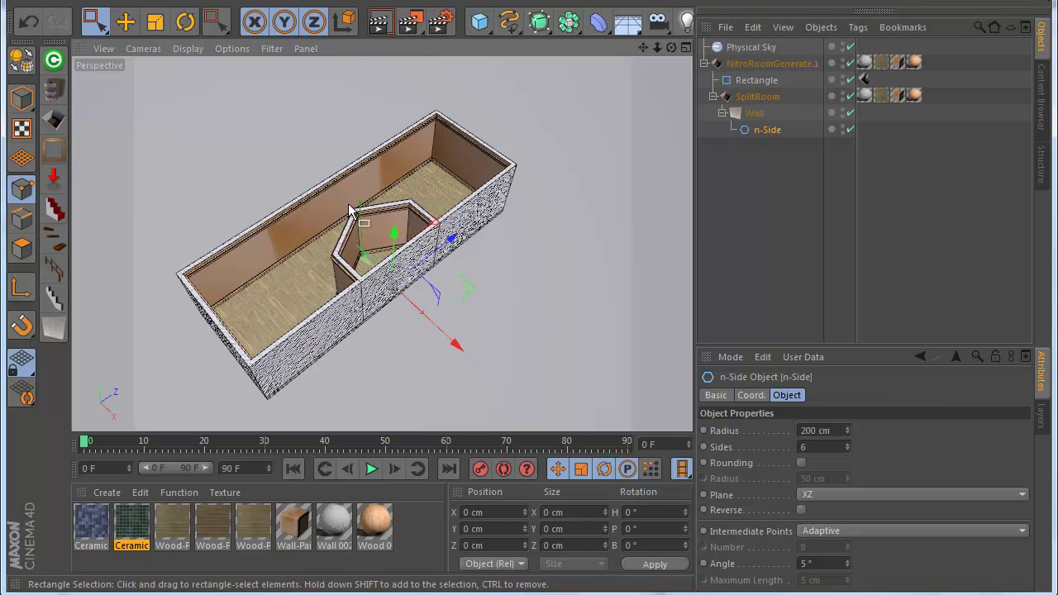
click(165, 26)
drag(500, 300, 645, 140)
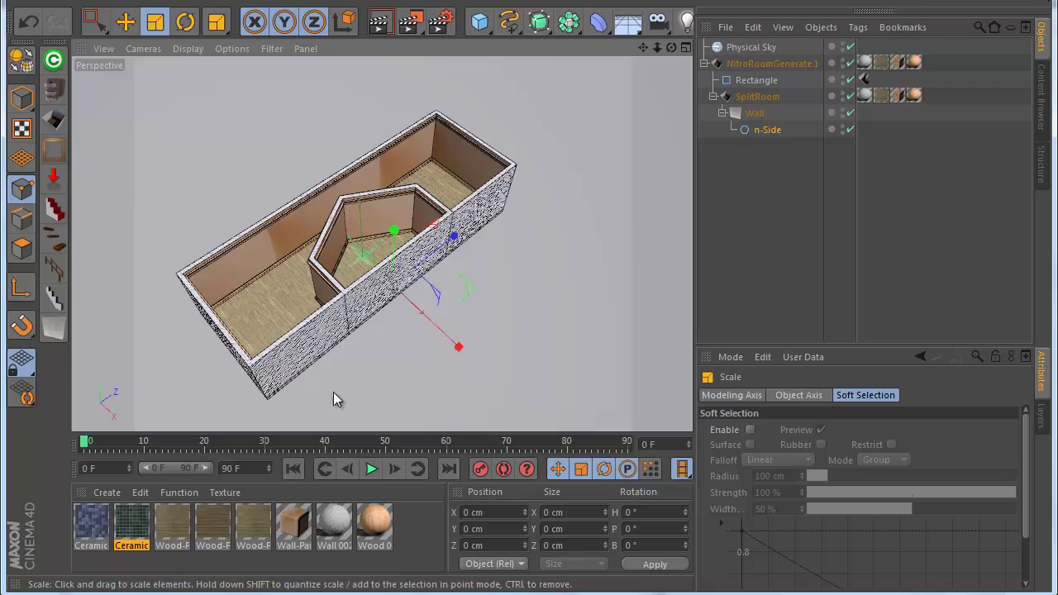
- Give the hexagon room a Ceramic tile floor and inspect it up close
drag(141, 524, 778, 257)
drag(871, 101, 880, 96)
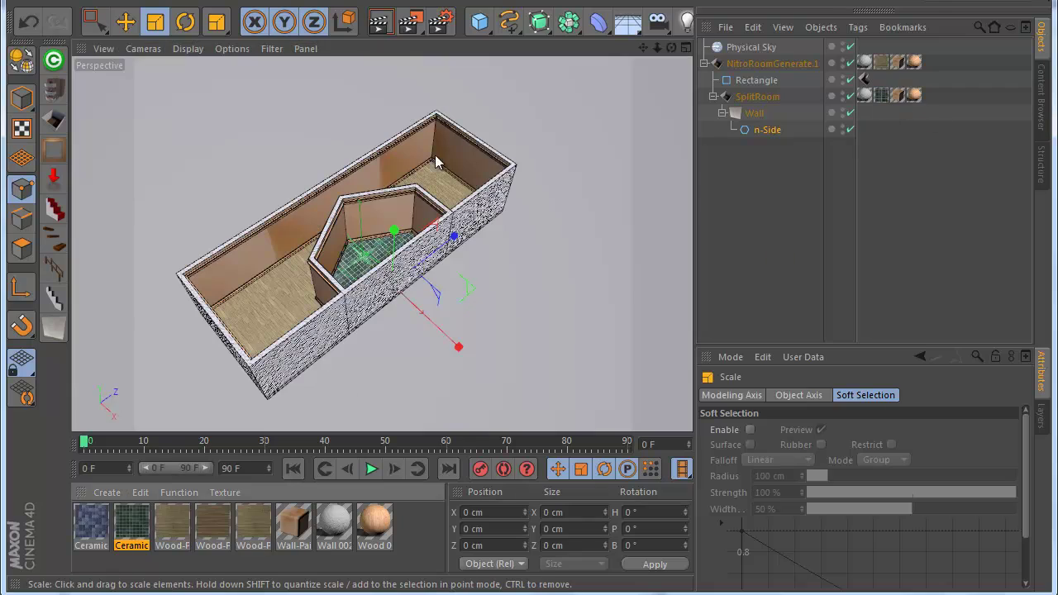
scroll(320, 248, up, 5)
mouse_move(496, 331)
alt+mouse_down()
mouse_move(542, 362)
mouse_move(531, 367)
alt+mouse_up()
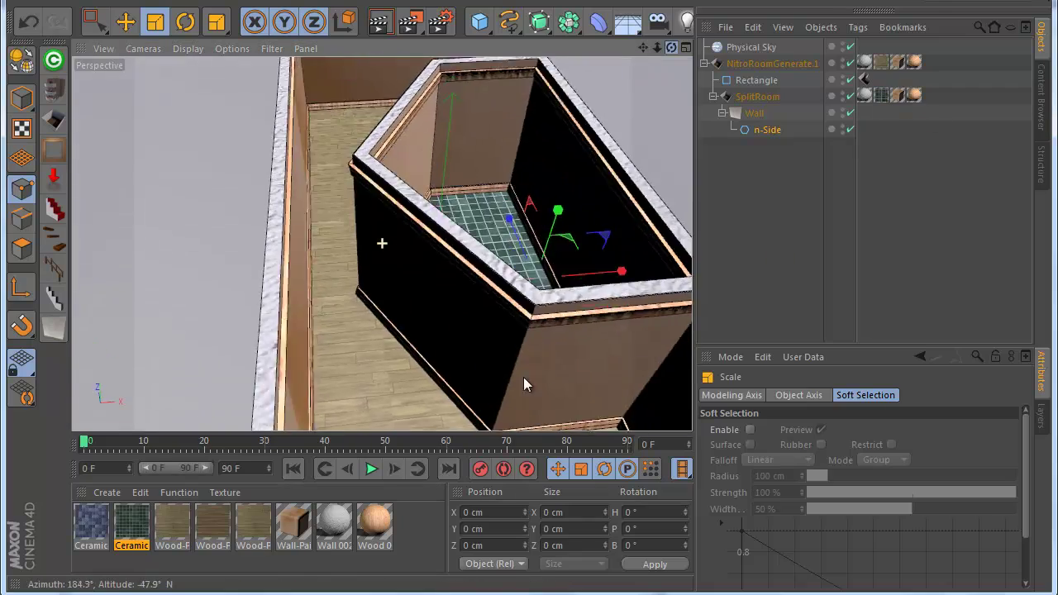
scroll(406, 179, down, 3)
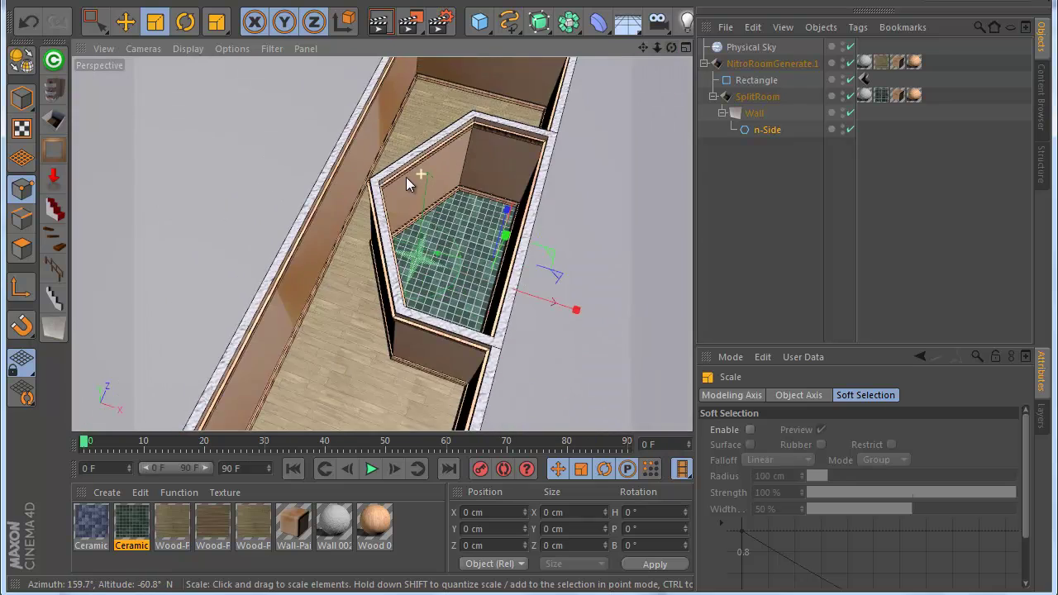
scroll(326, 178, down, 2)
drag(644, 48, 594, 81)
click(774, 143)
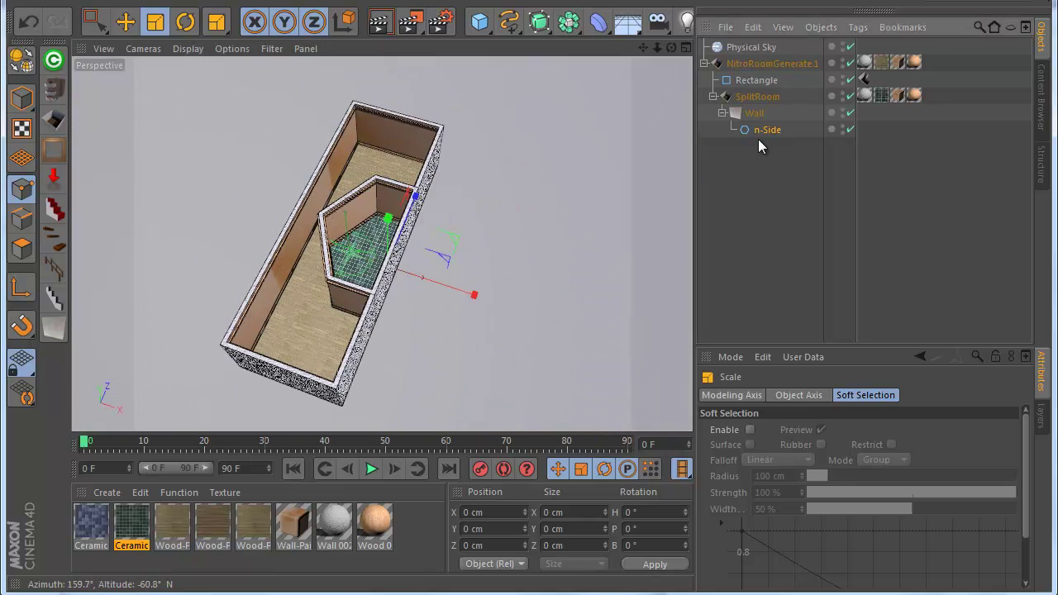
drag(671, 48, 856, 324)
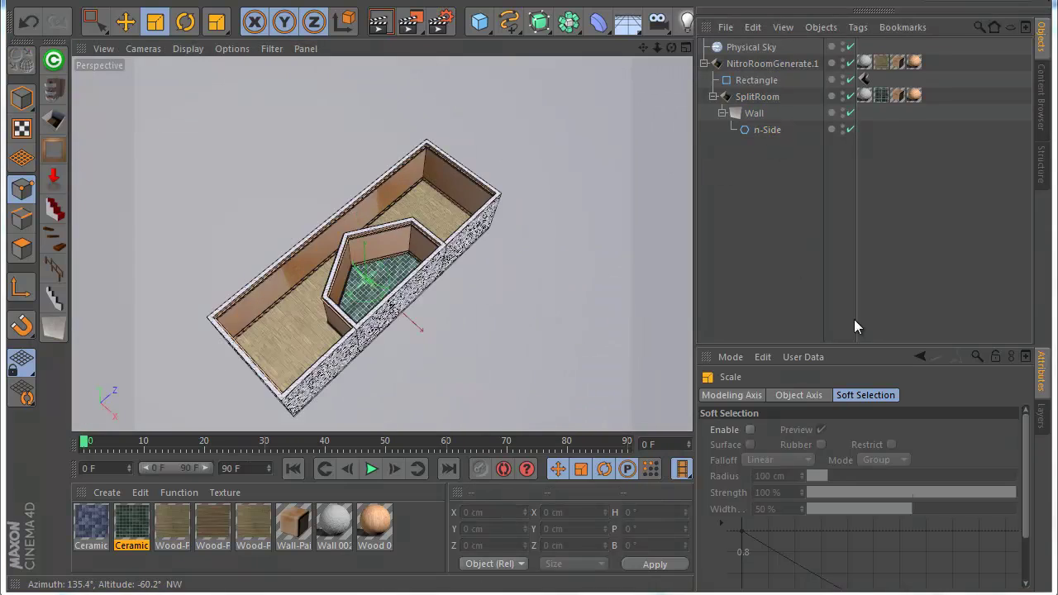
click(754, 114)
- Add a nested split room inside the hexagon and swap its tile floor for wood
click(744, 97)
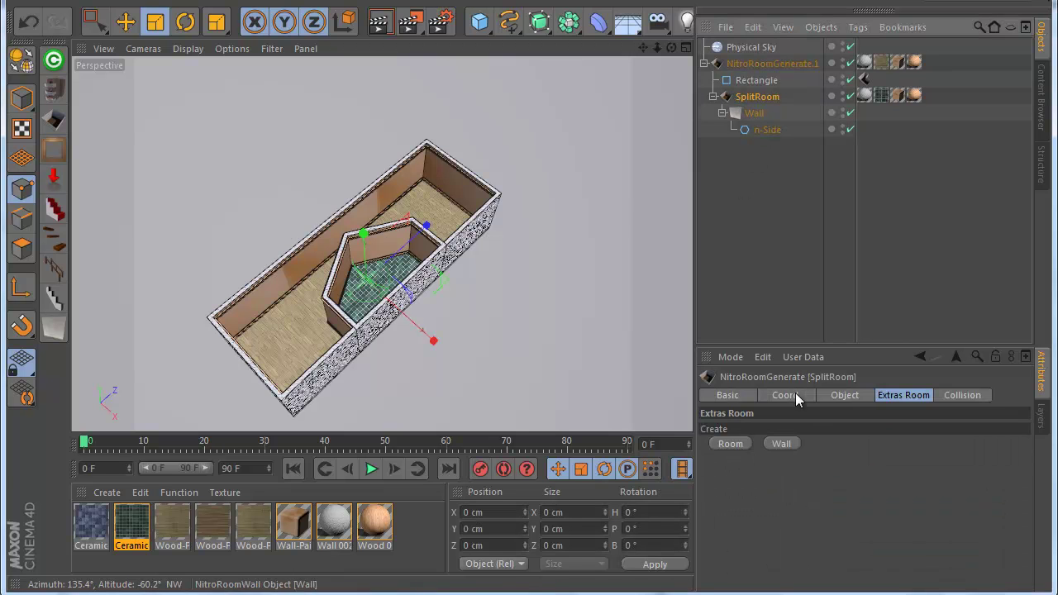
click(780, 447)
scroll(396, 289, up, 3)
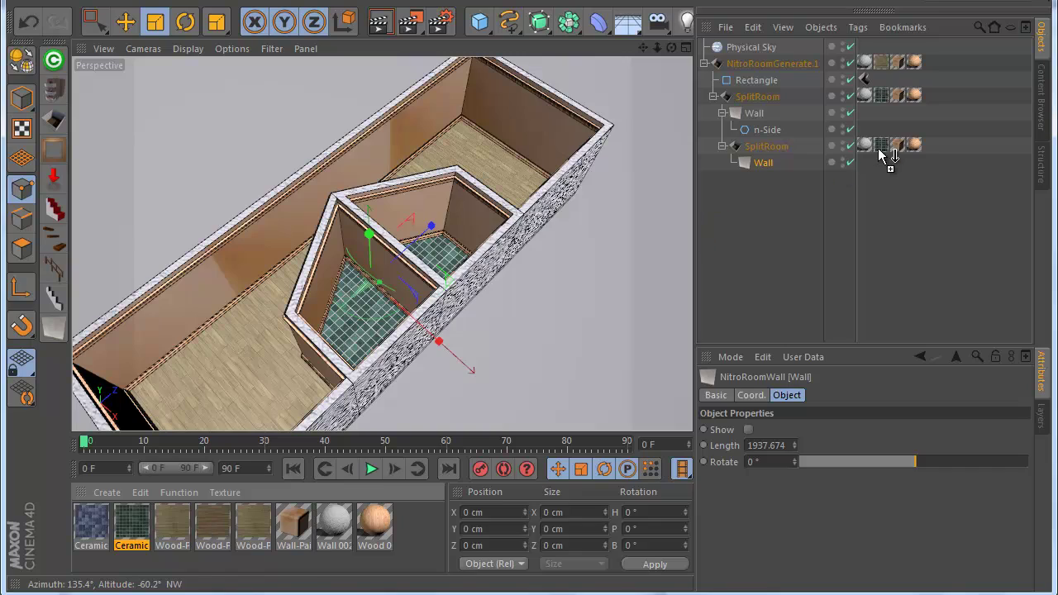
drag(877, 149, 881, 148)
click(889, 194)
mouse_move(671, 48)
mouse_down()
mouse_move(514, 363)
mouse_move(543, 370)
mouse_move(529, 369)
mouse_up()
scroll(533, 369, down, 3)
scroll(534, 368, down, 2)
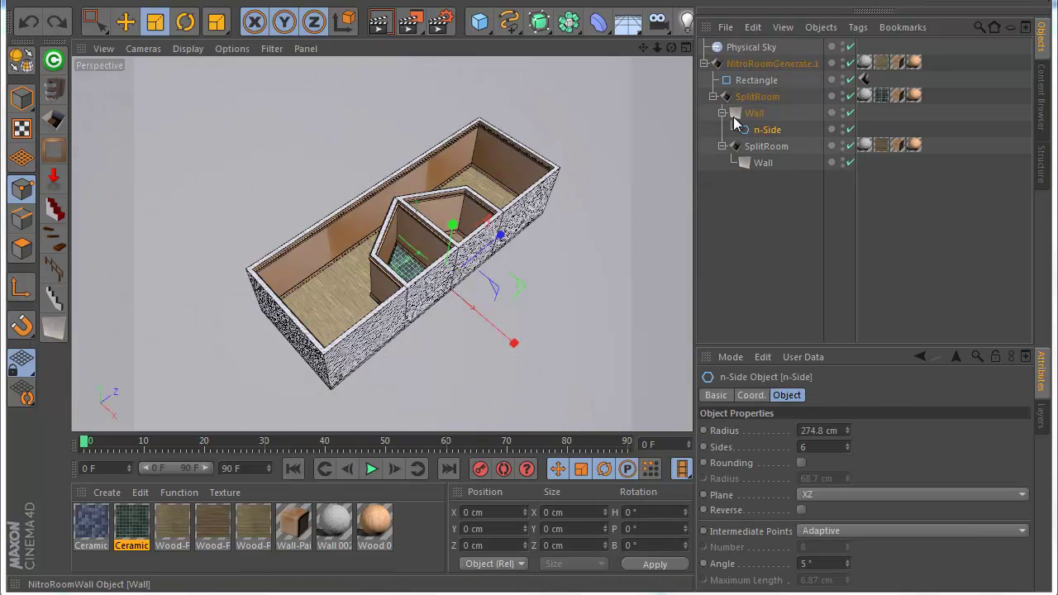
- Delete the hexagon n-Side shape from the dividing wall, then undo to restore the two-room split
click(749, 113)
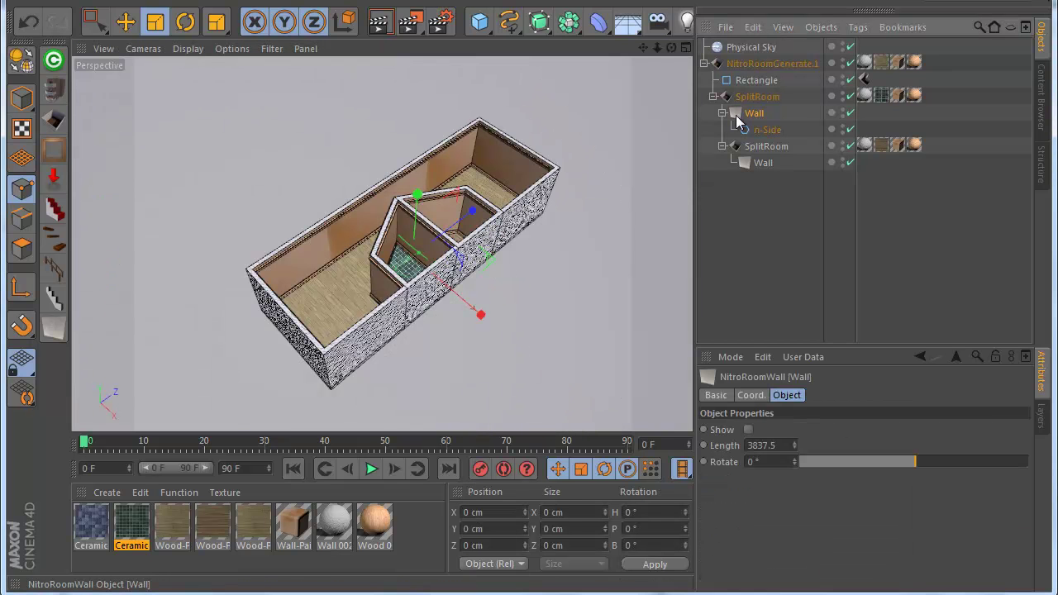
click(752, 130)
key(Delete)
key(ctrl+z)
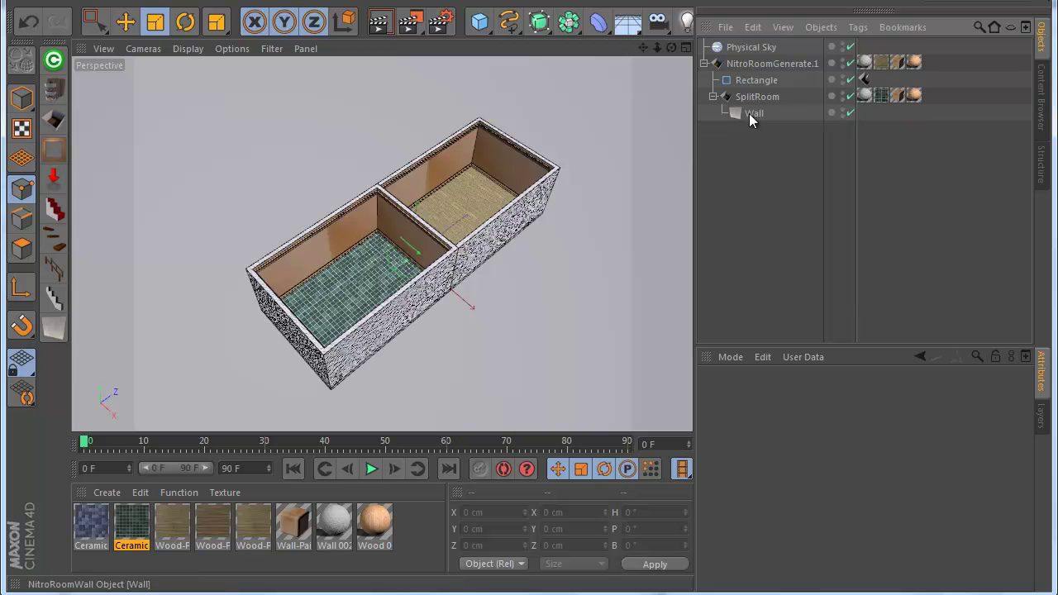
- In the top view, draw a four-point linear spline as the new wall path
key(F2)
key(h)
click(509, 22)
click(587, 74)
click(404, 137)
click(383, 248)
click(413, 349)
click(366, 389)
middle_click(458, 230)
key(F1)
- Put the spline under SplitRoom's Wall and move one of its points along X
drag(739, 47, 753, 129)
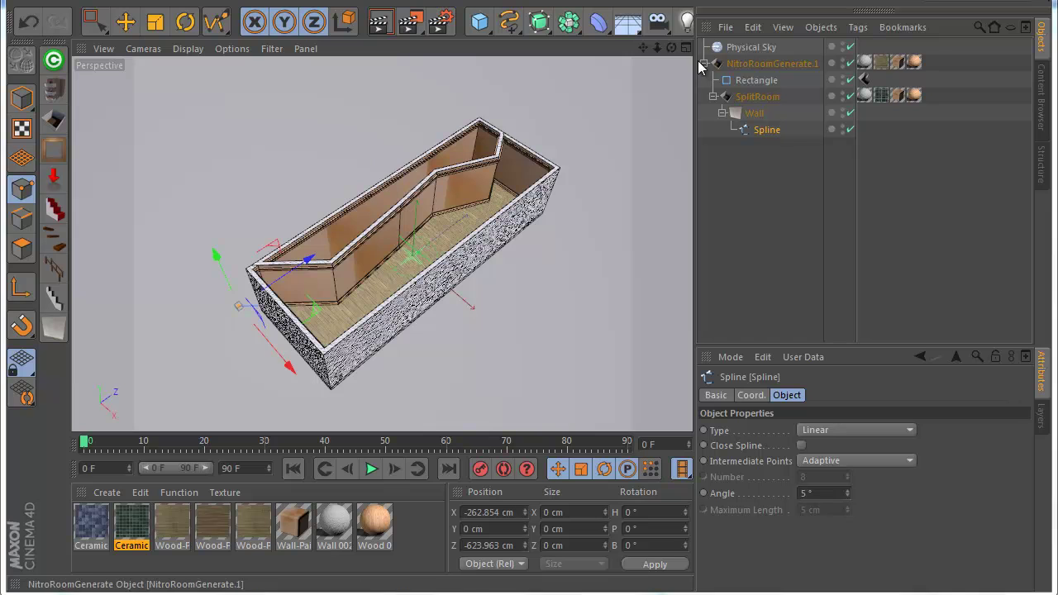
scroll(432, 220, up, 3)
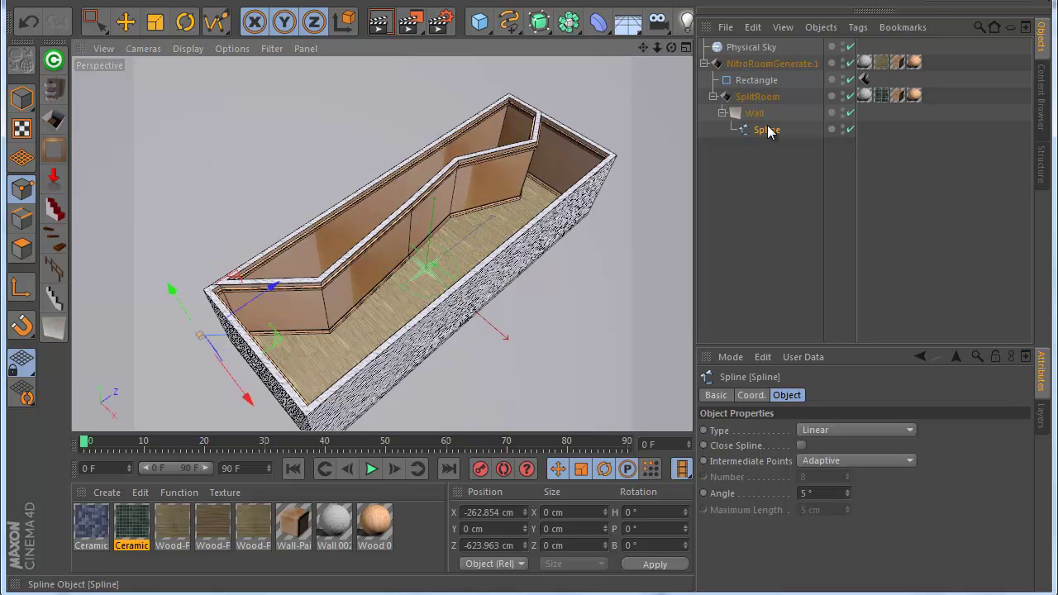
click(763, 130)
key(t)
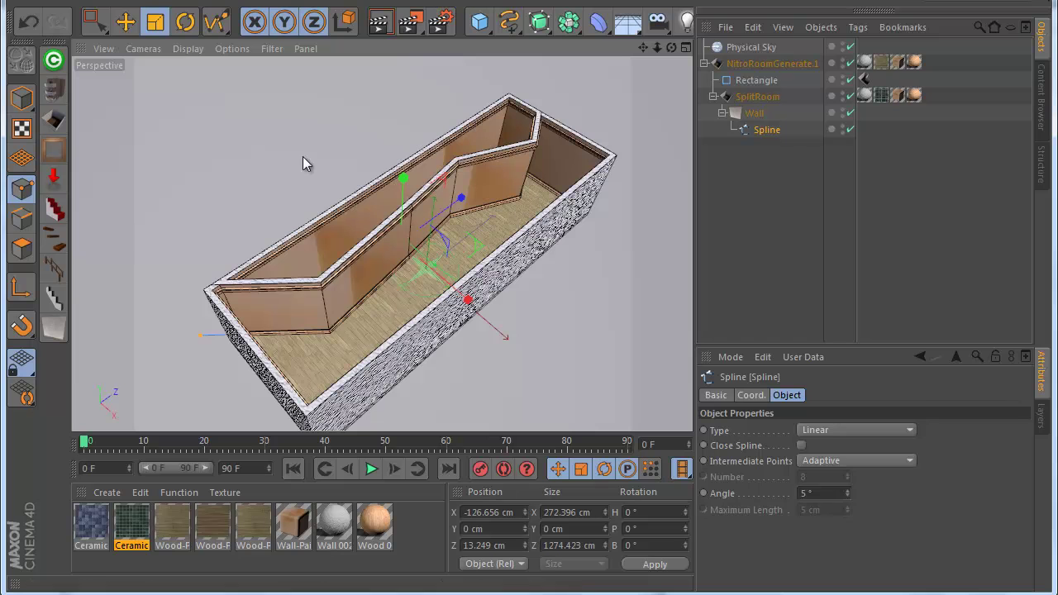
click(126, 22)
drag(464, 299, 483, 324)
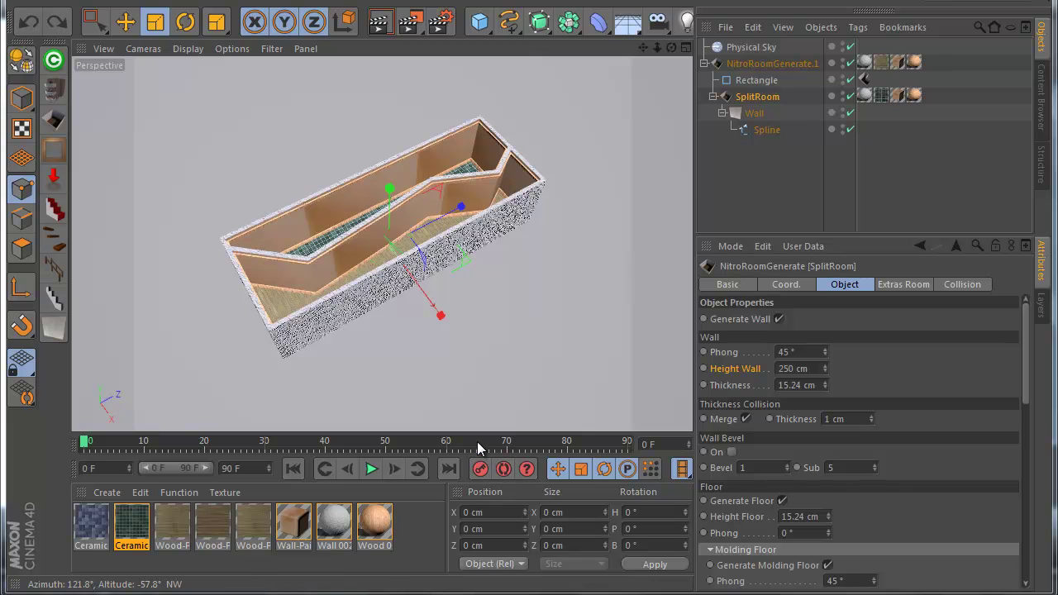
- Delete the Rectangle and SplitRoom objects, leaving only the sky and generator
click(740, 84)
click(741, 96)
key(Delete)
click(742, 83)
key(Delete)
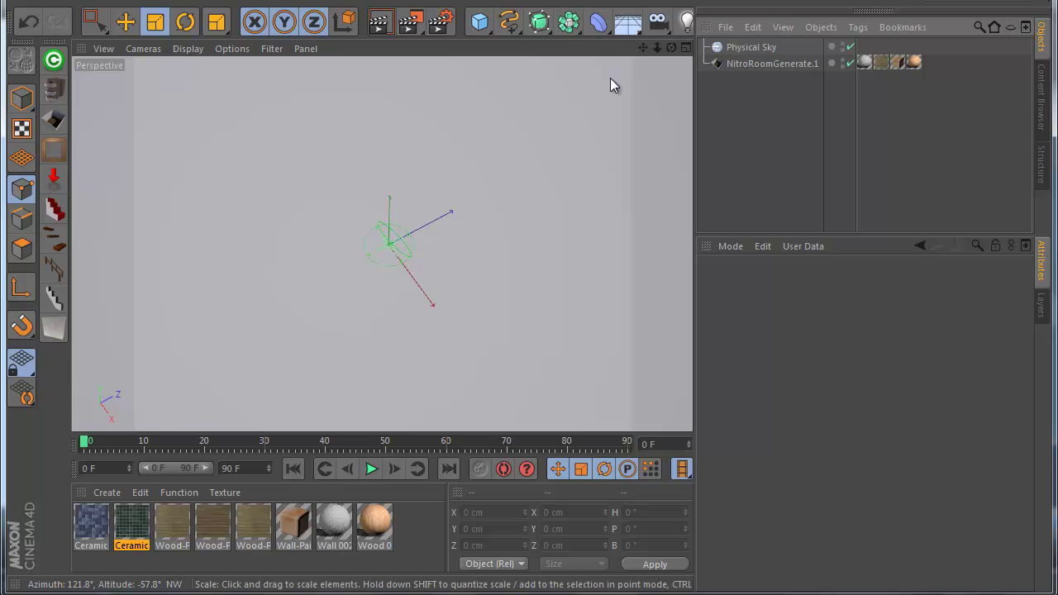
- Create a Text spline in Shonar Bangla reading 'Nitro Room'
click(518, 32)
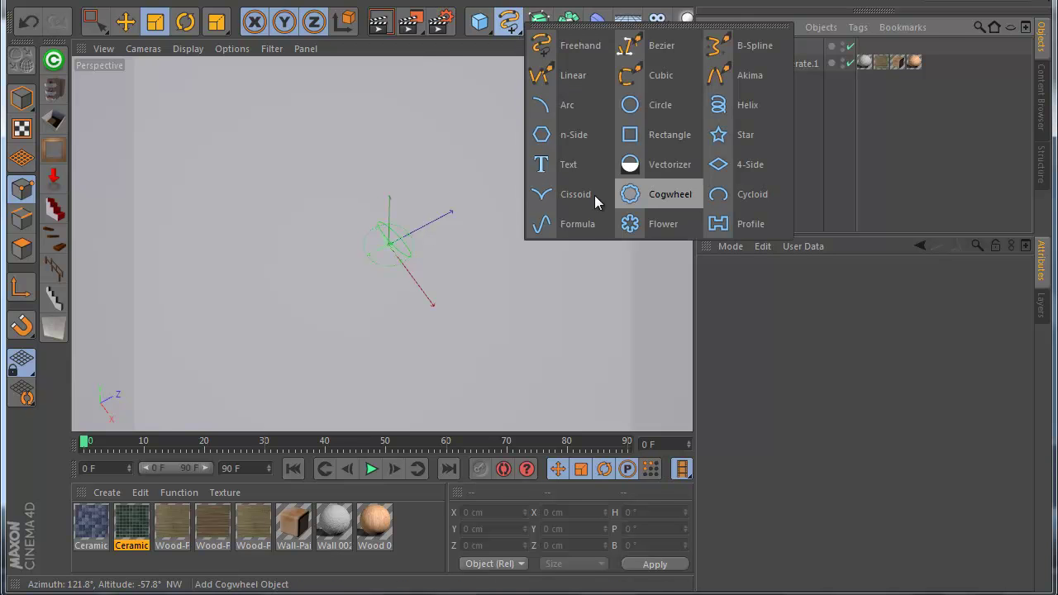
click(562, 164)
click(807, 379)
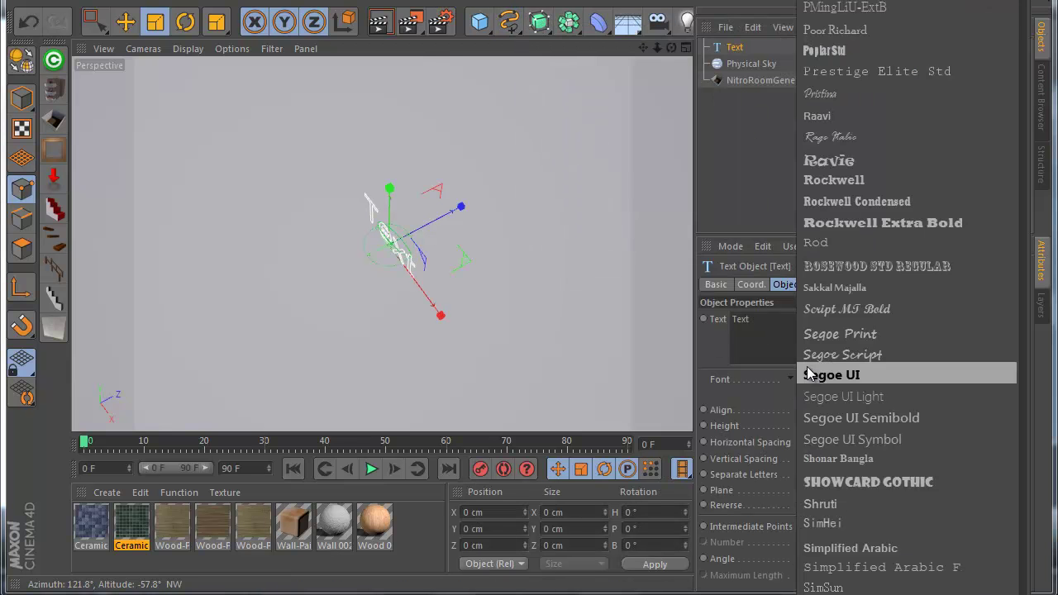
click(819, 461)
double_click(773, 321)
text(NitroRoom)
click(918, 450)
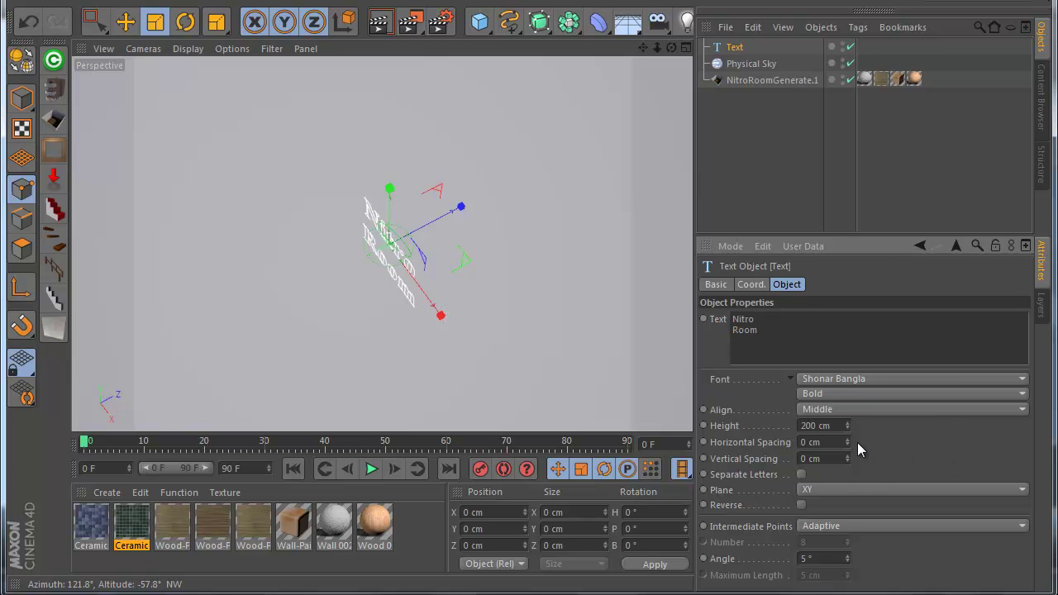
click(836, 379)
key(Escape)
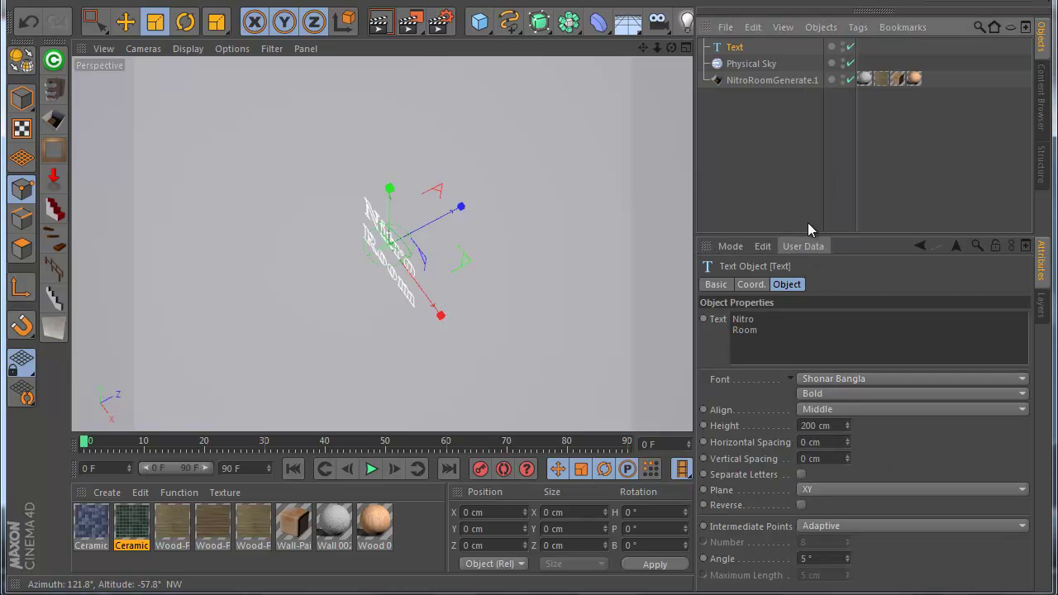
click(806, 223)
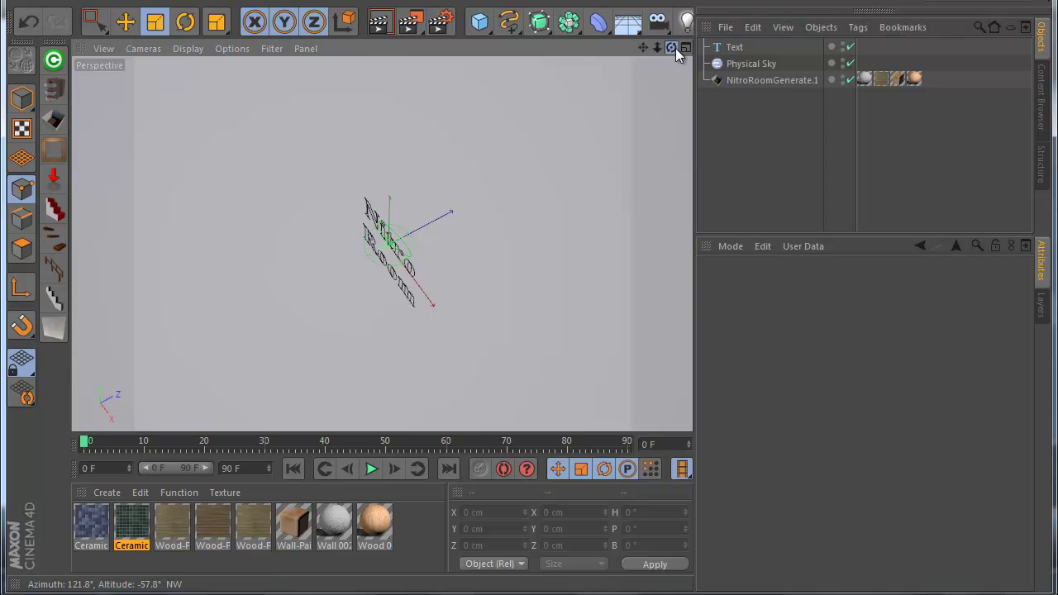
- Make the Text a child of NitroRoomGenerate.1 and change its font to Showcard Gothic
drag(671, 47, 530, 366)
scroll(530, 367, up, 2)
scroll(299, 332, up, 2)
scroll(407, 251, up, 2)
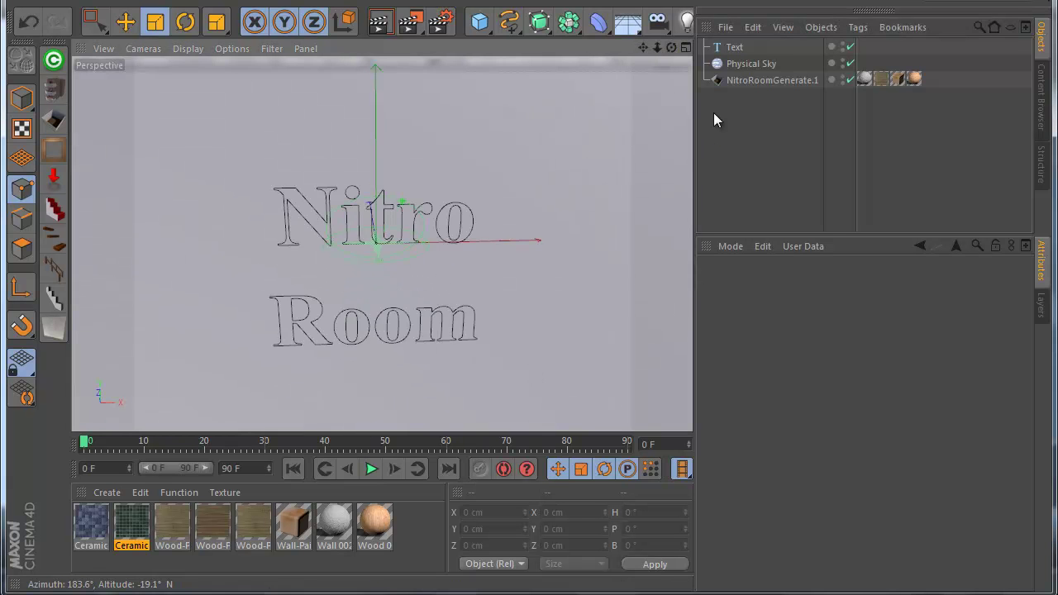
drag(749, 48, 744, 80)
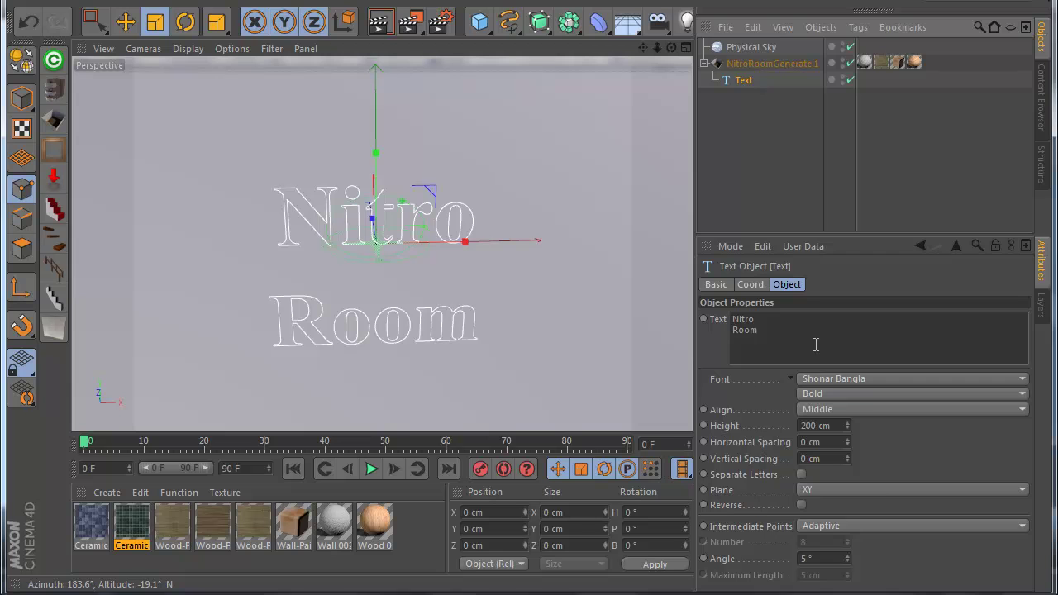
click(826, 379)
click(829, 402)
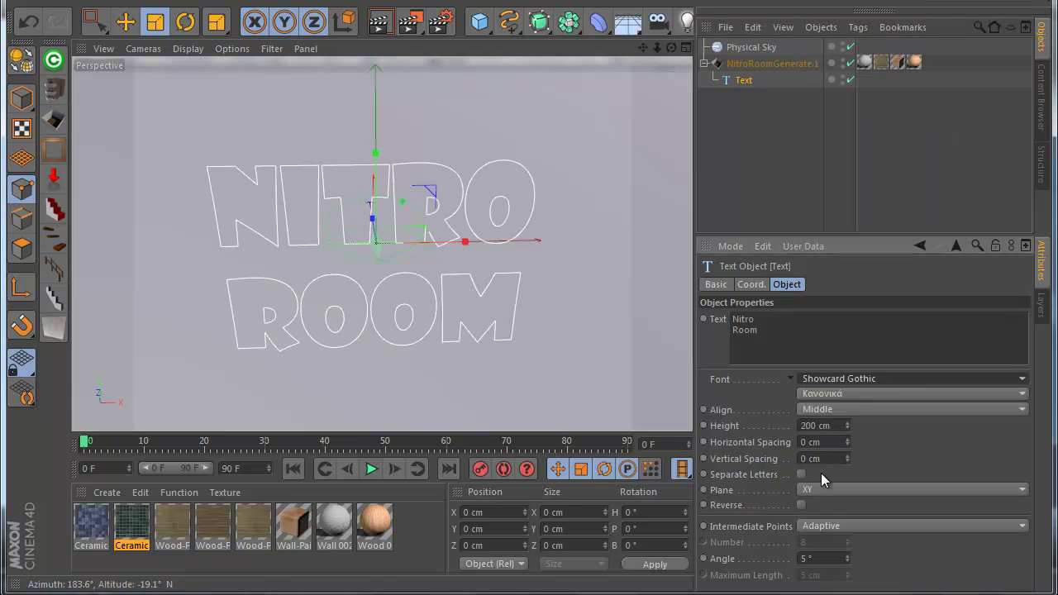
- Add a NitroRoomGenerateTag to the Text and scale up the letter rooms
click(750, 72)
right_click(743, 78)
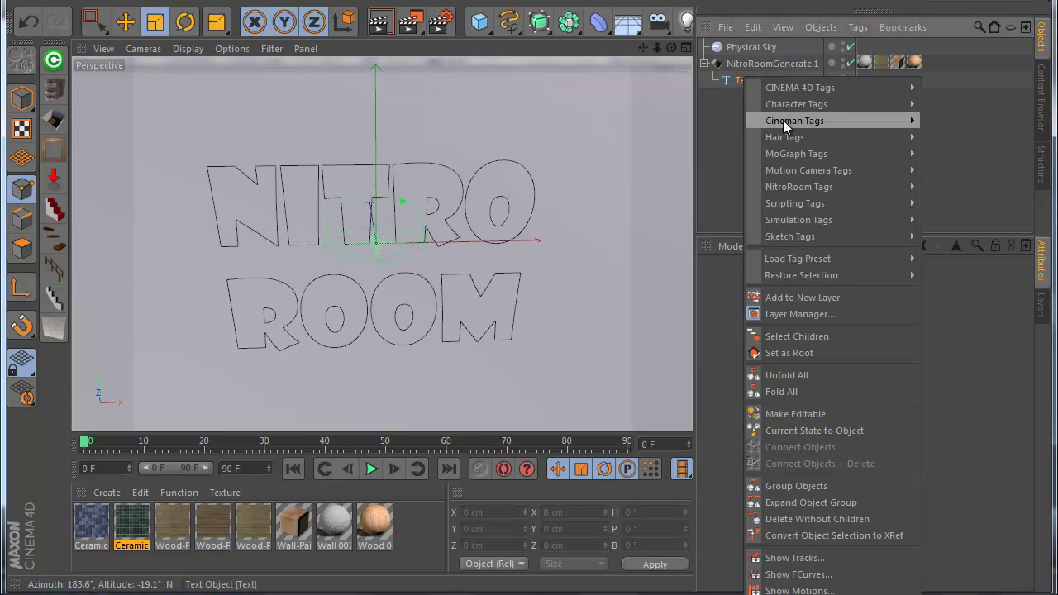
mouse_move(798, 187)
click(942, 186)
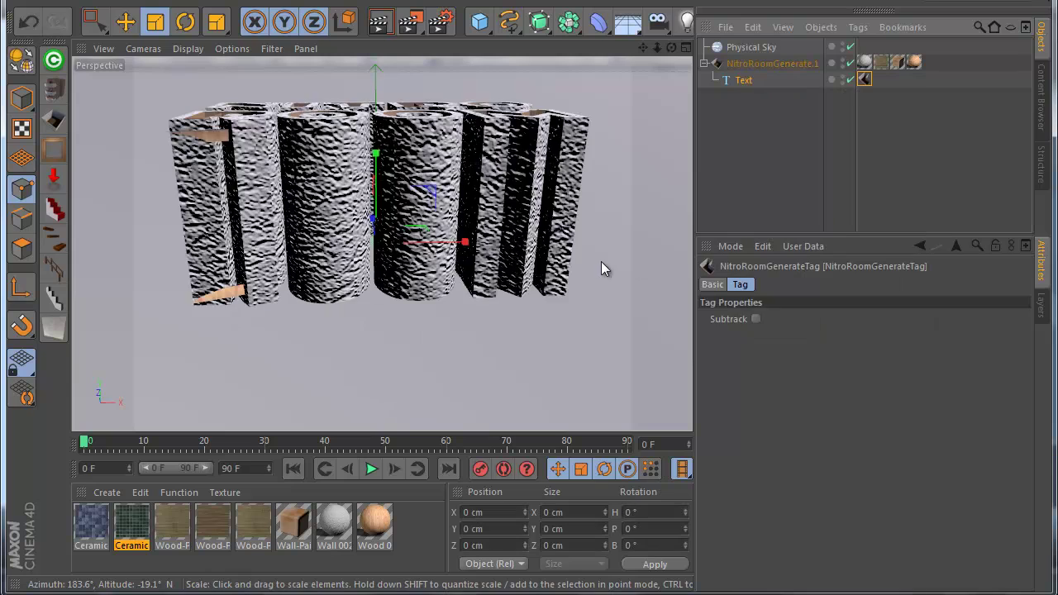
drag(673, 44, 529, 369)
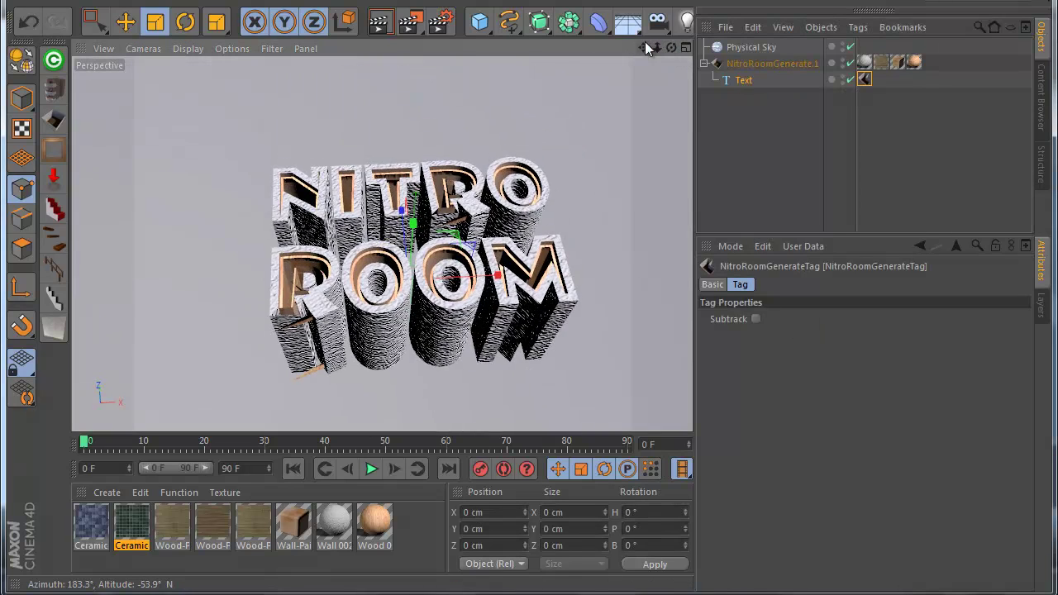
mouse_move(216, 123)
mouse_down()
mouse_move(669, 328)
mouse_move(578, 273)
mouse_up()
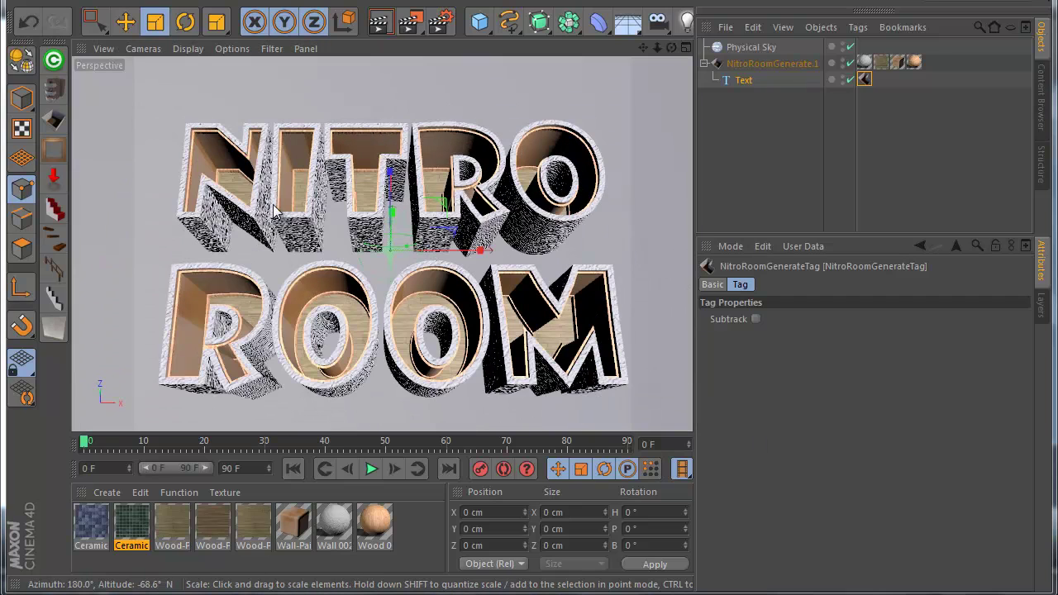
- Lower NitroRoomGenerate.1's Height Wall from 250 cm to 67 cm
click(751, 47)
click(761, 64)
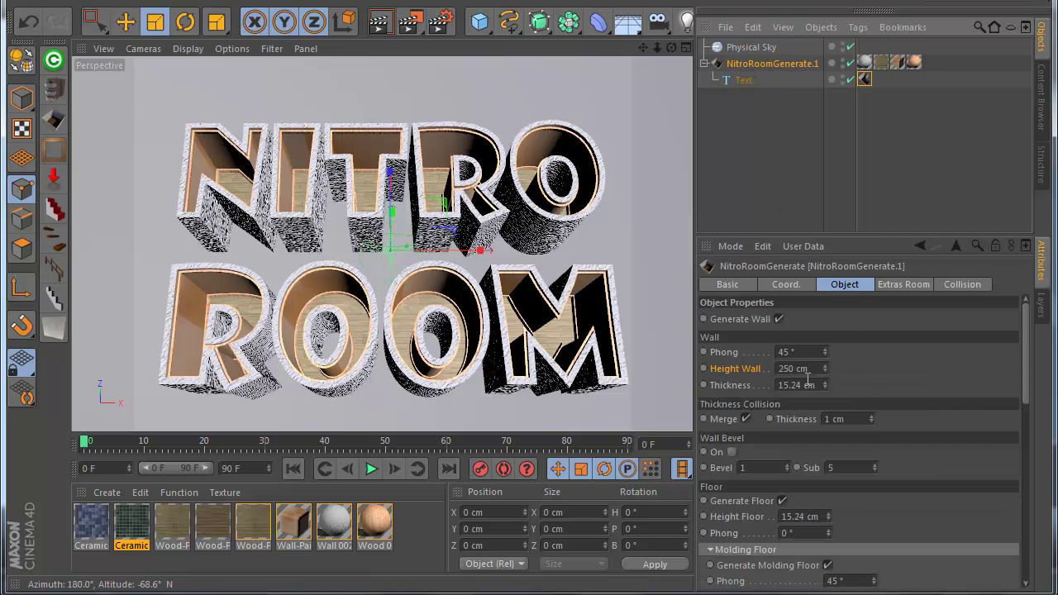
drag(827, 369, 827, 393)
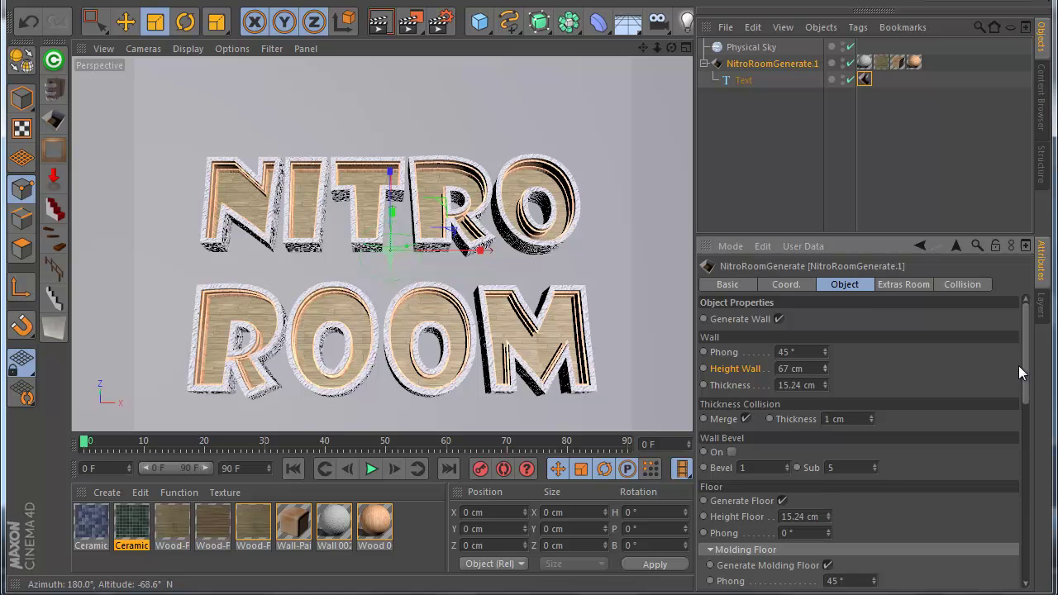
scroll(1015, 371, down, 10)
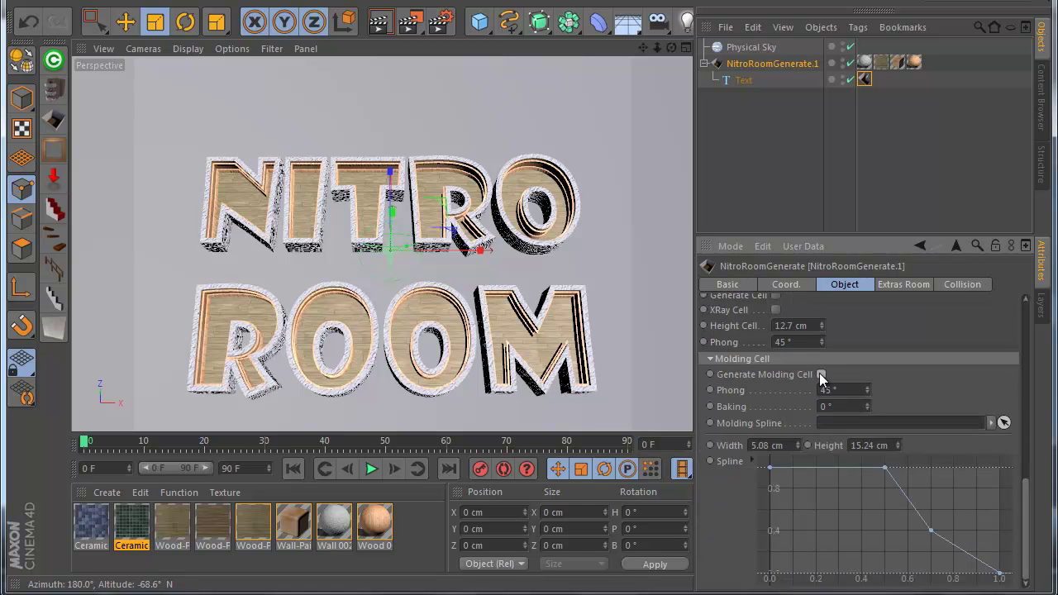
scroll(1007, 448, up, 5)
mouse_move(1022, 492)
mouse_down()
mouse_move(1029, 393)
mouse_move(1034, 425)
mouse_up()
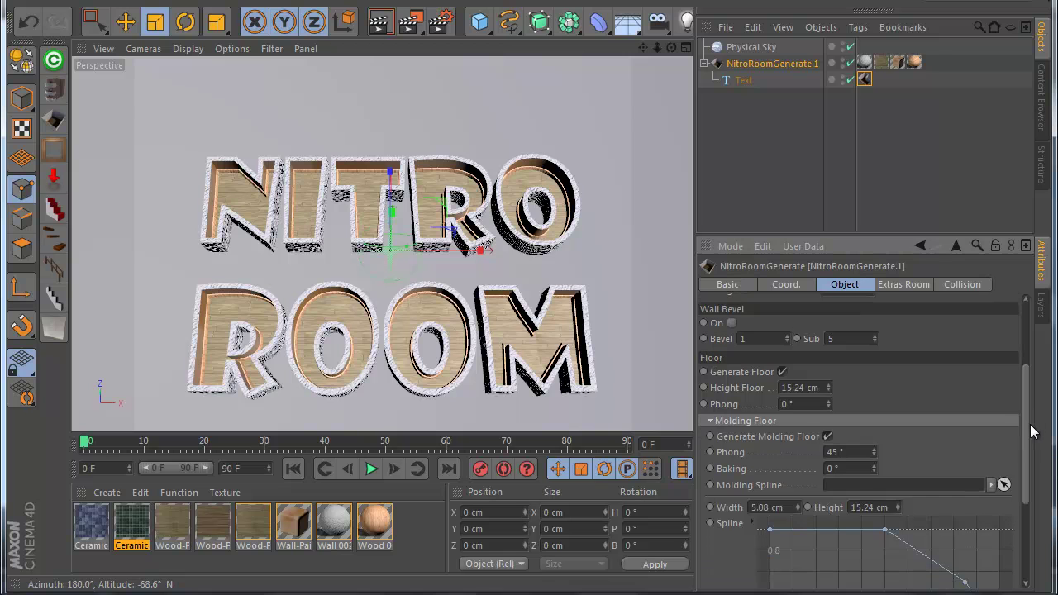
click(509, 22)
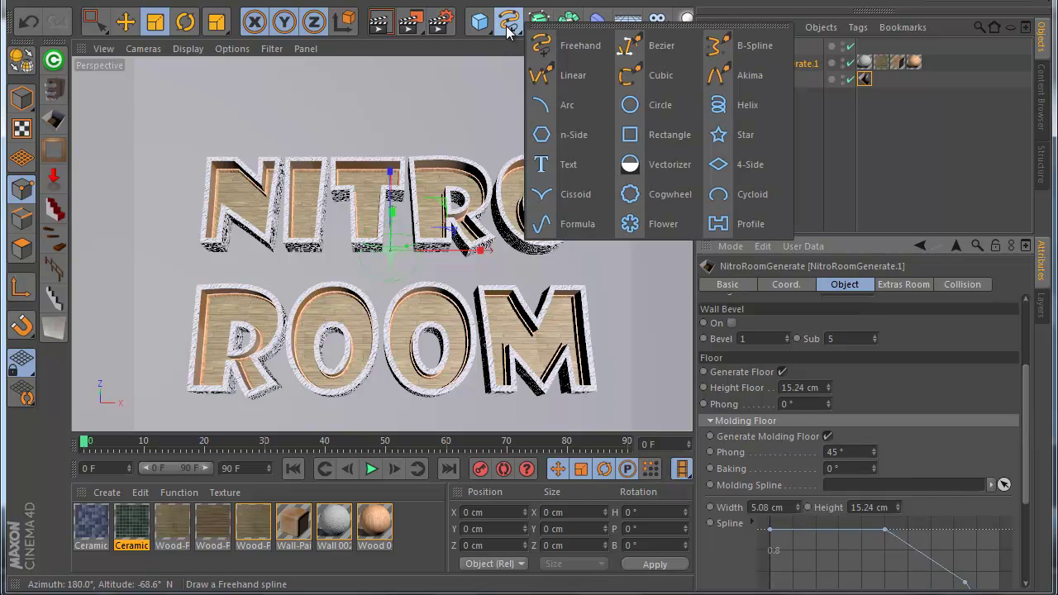
- Add a Cogwheel spline and assign it as the generator's floor Molding Spline
click(642, 194)
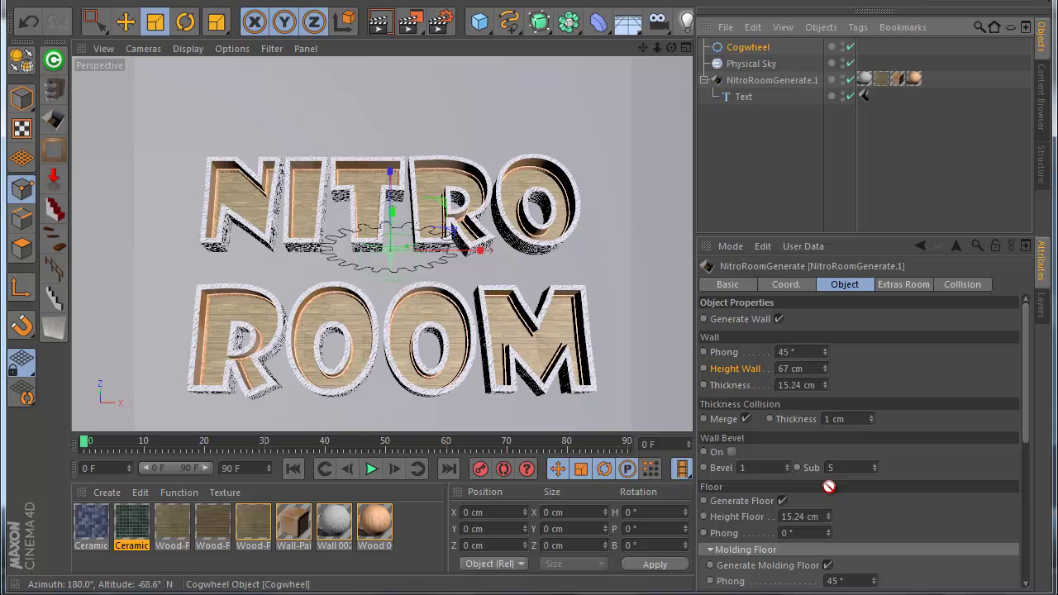
drag(829, 487, 887, 300)
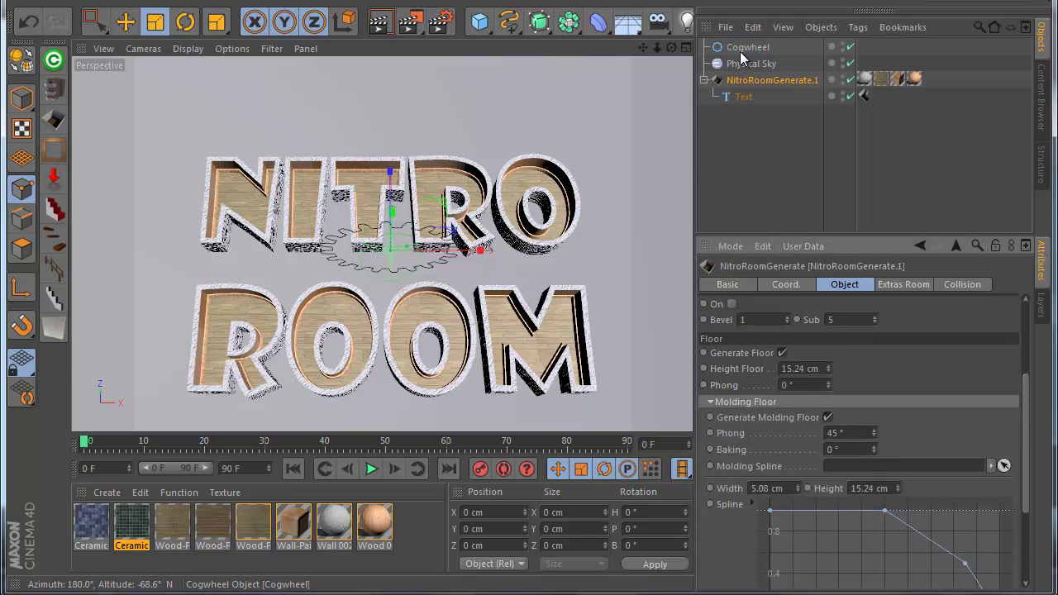
drag(741, 50, 855, 466)
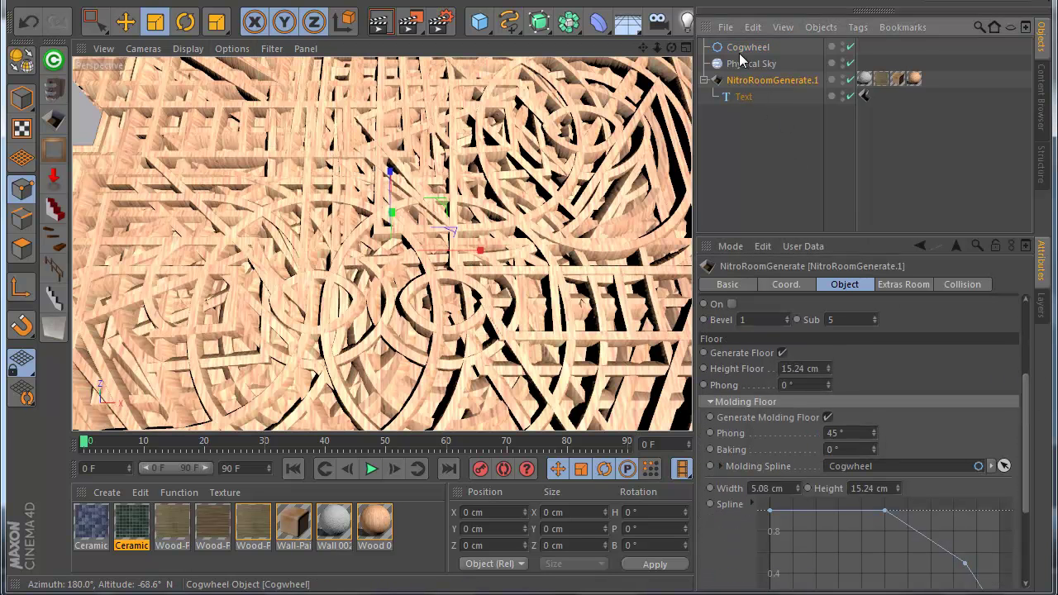
- Shrink the cogwheel to a 10.56 cm outer radius, then reselect the room generator
click(739, 47)
key(t)
mouse_move(364, 236)
mouse_down()
mouse_move(2, 380)
mouse_move(529, 380)
mouse_up()
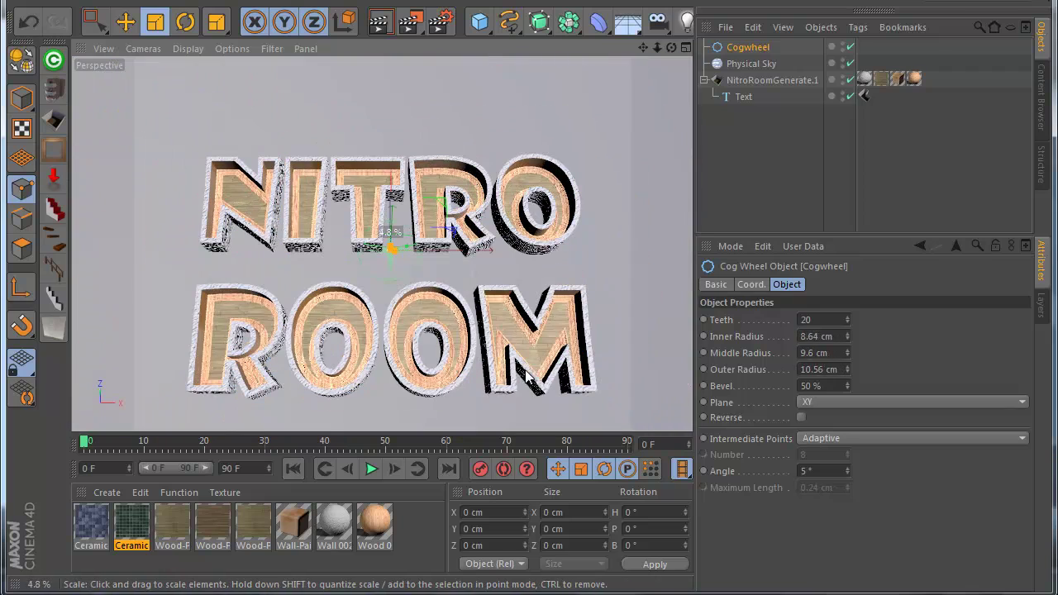
click(819, 160)
scroll(500, 225, up, 2)
scroll(500, 225, down, 2)
scroll(397, 227, up, 2)
scroll(399, 229, down, 2)
scroll(400, 229, down, 2)
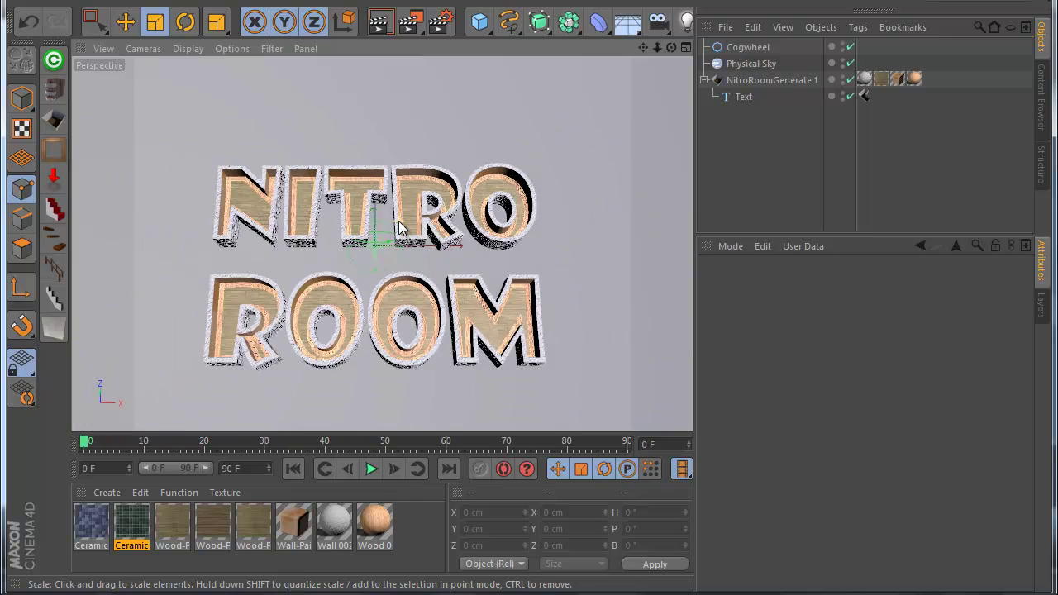
click(391, 261)
key(m)
key(s)
scroll(417, 302, up, 2)
- Replace the Text object's content with 'Thank You' so the rooms spell THANK YOU
scroll(418, 302, up, 1)
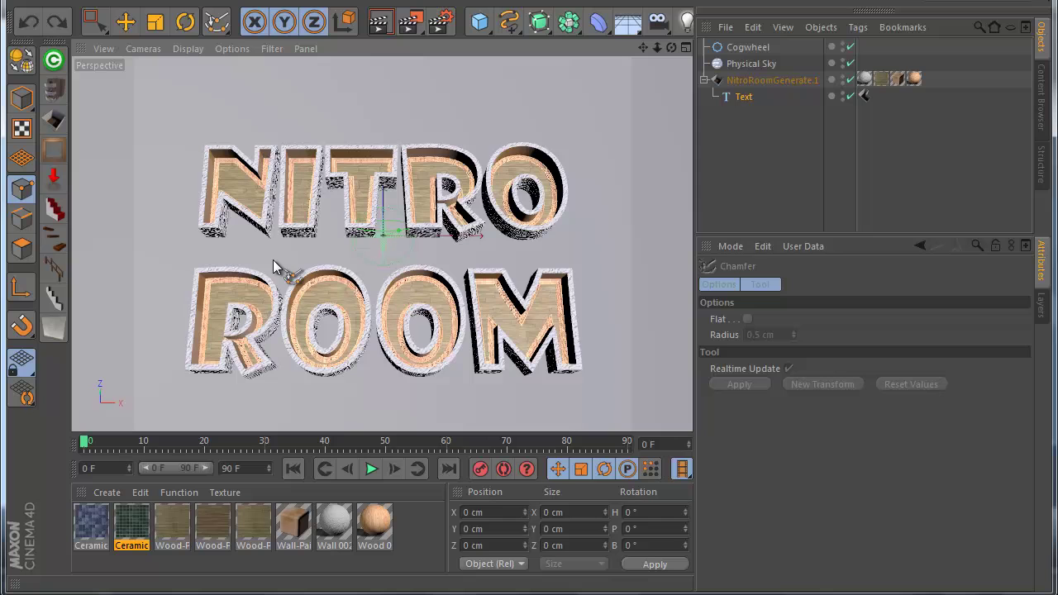
click(744, 96)
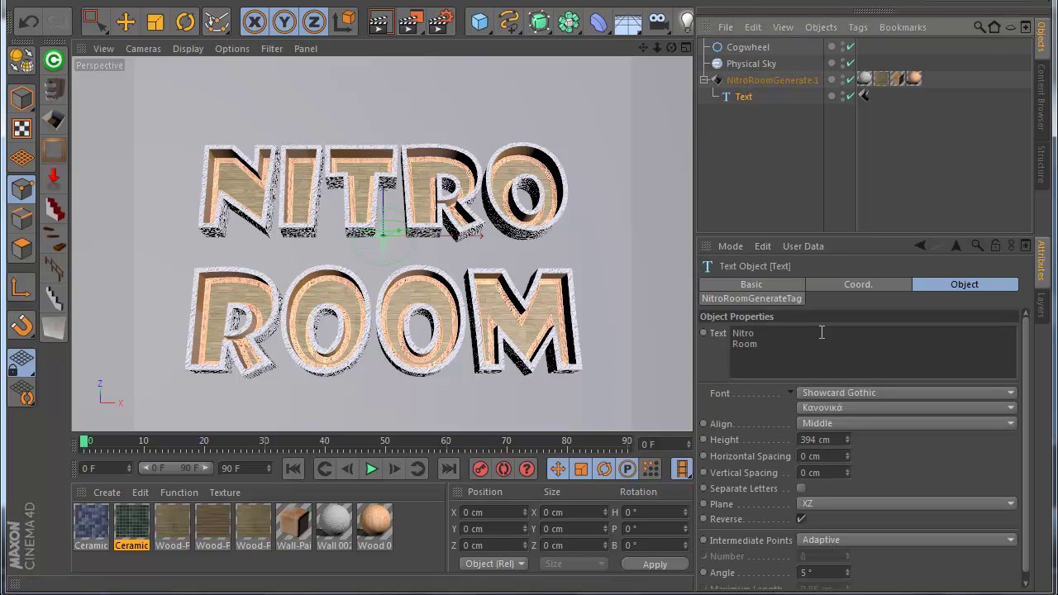
text(Thank You)
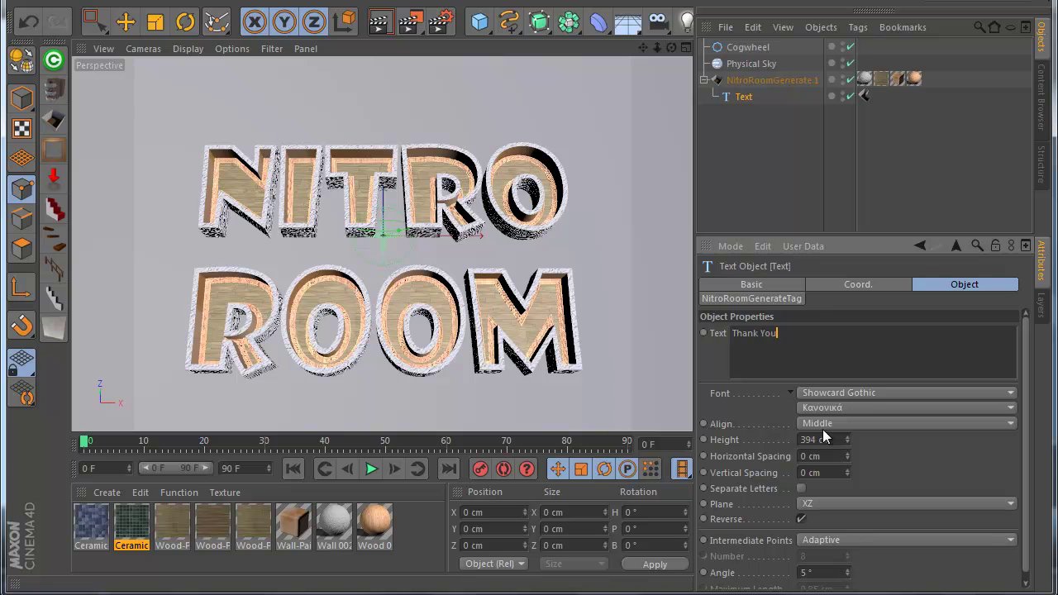
click(761, 171)
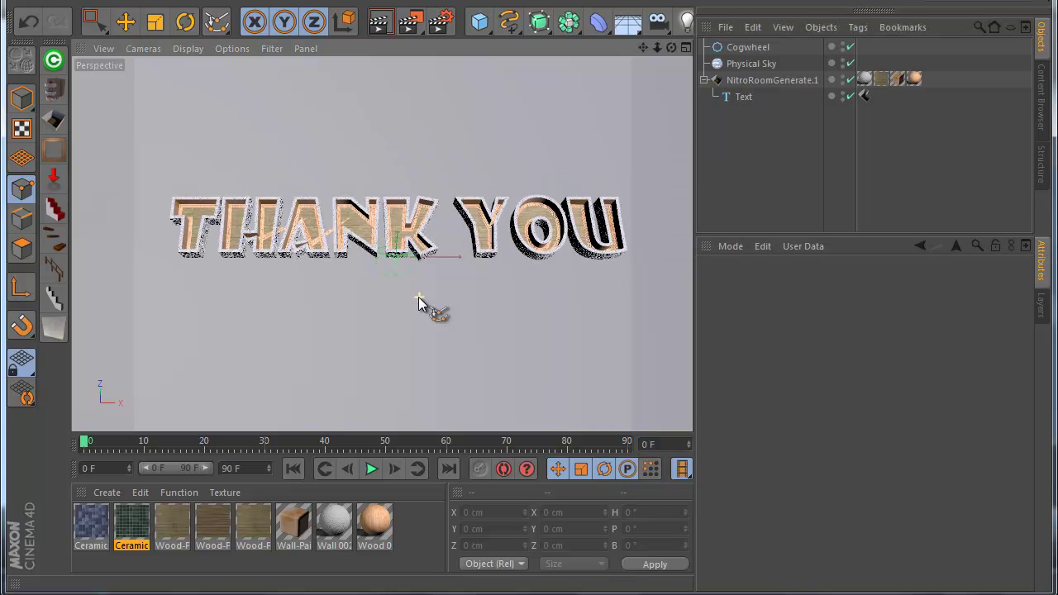